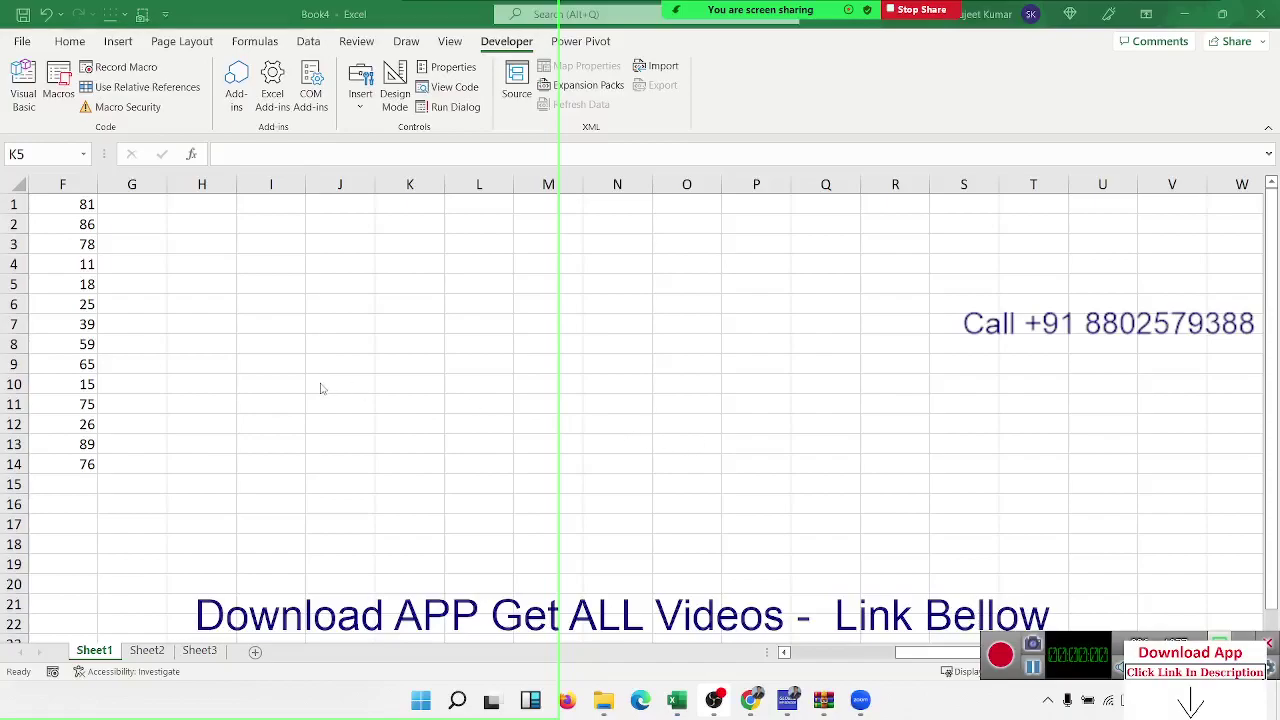
Step: Delete the numbers in cells F1:F14, leaving the worksheet empty
left_click(82, 458)
left_click_drag(82, 458, 77, 190)
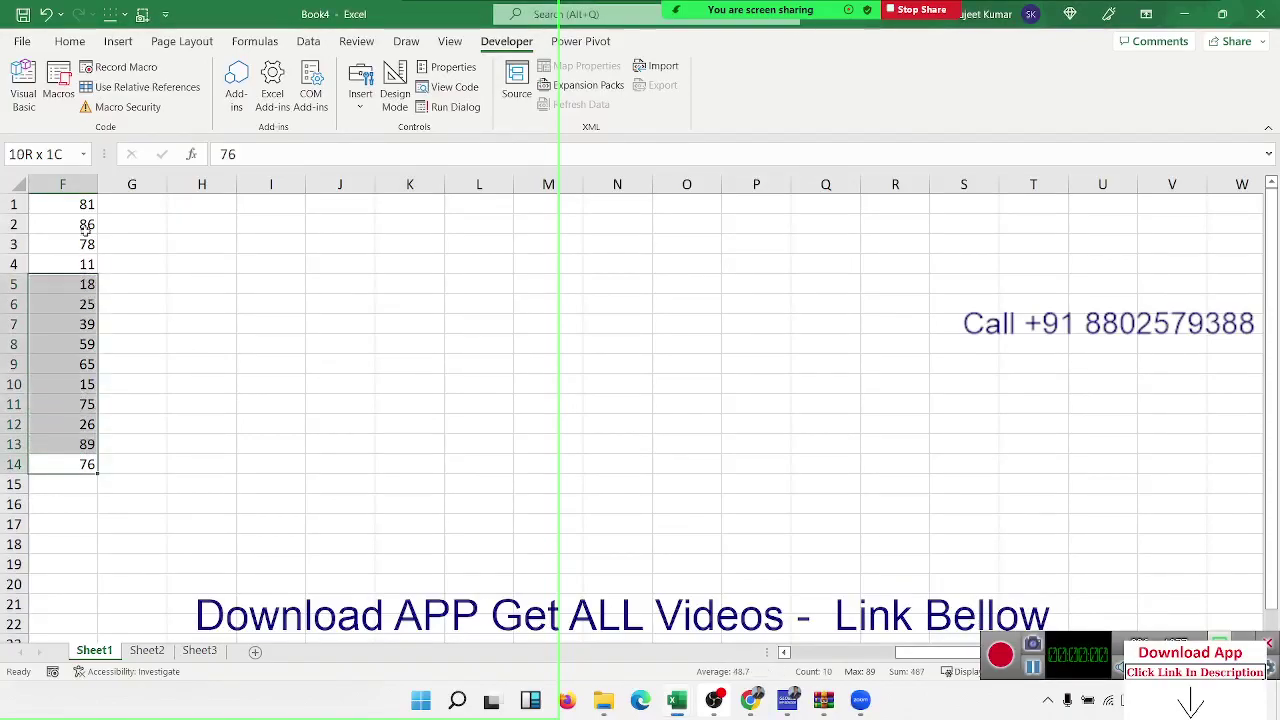
key("Delete")
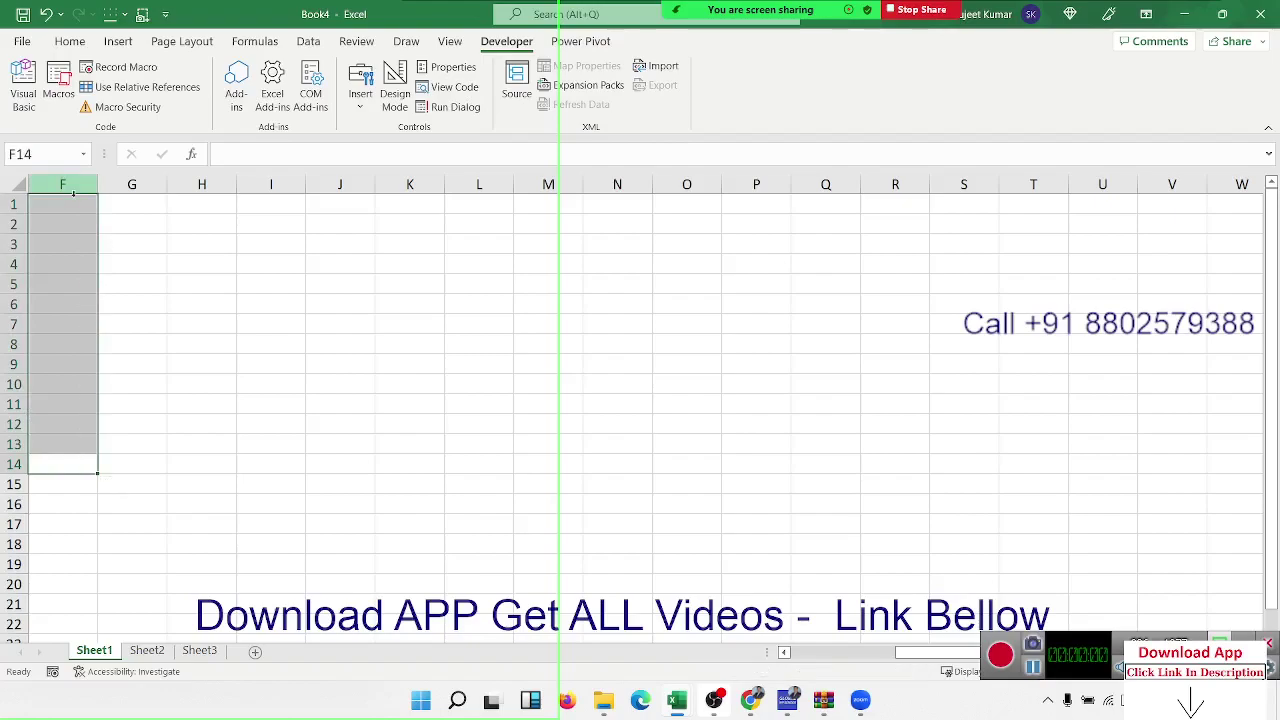
left_click(127, 205)
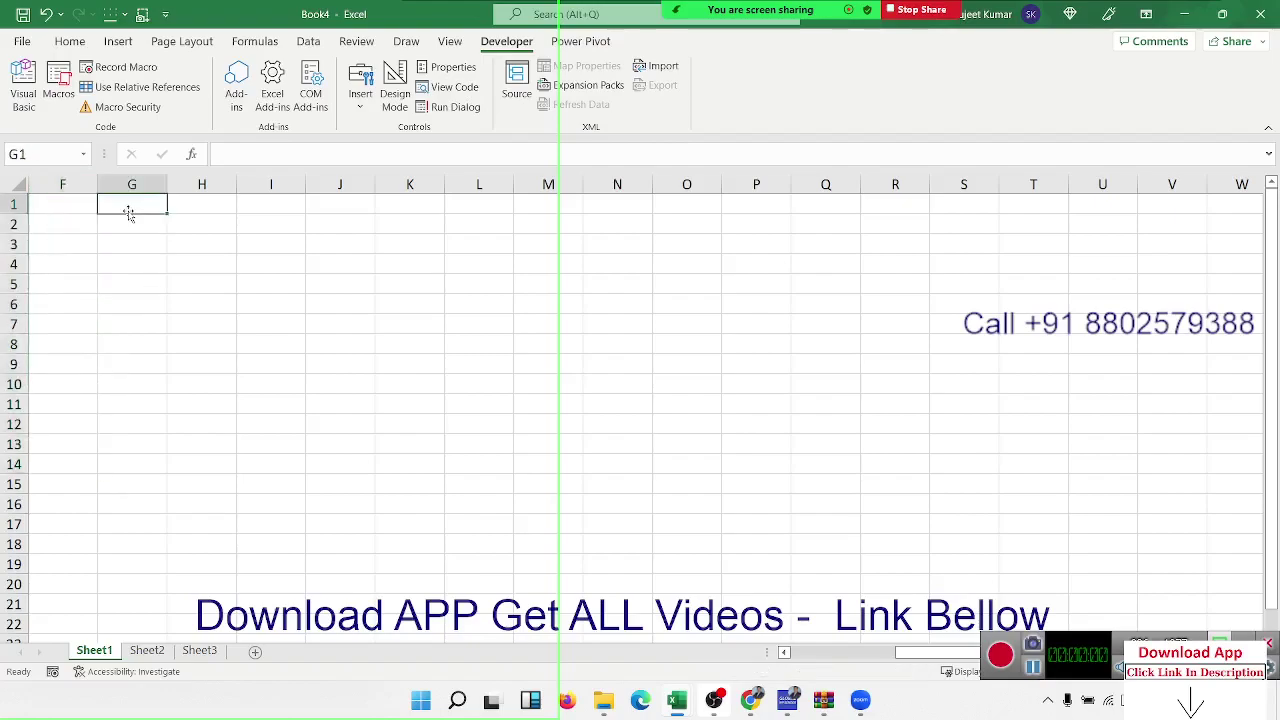
Step: In File Explorer, open the 2022 folder on Local Disk (E:) and select its workbook files
left_click(605, 700)
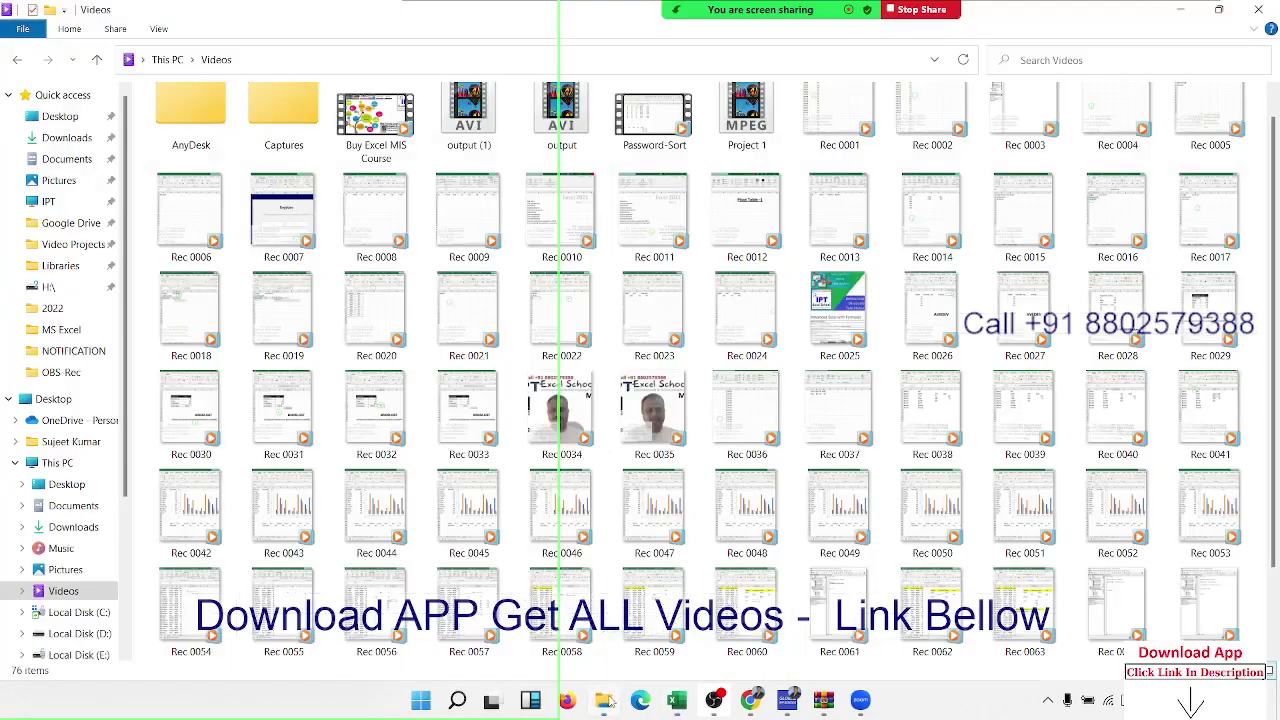
left_click(75, 658)
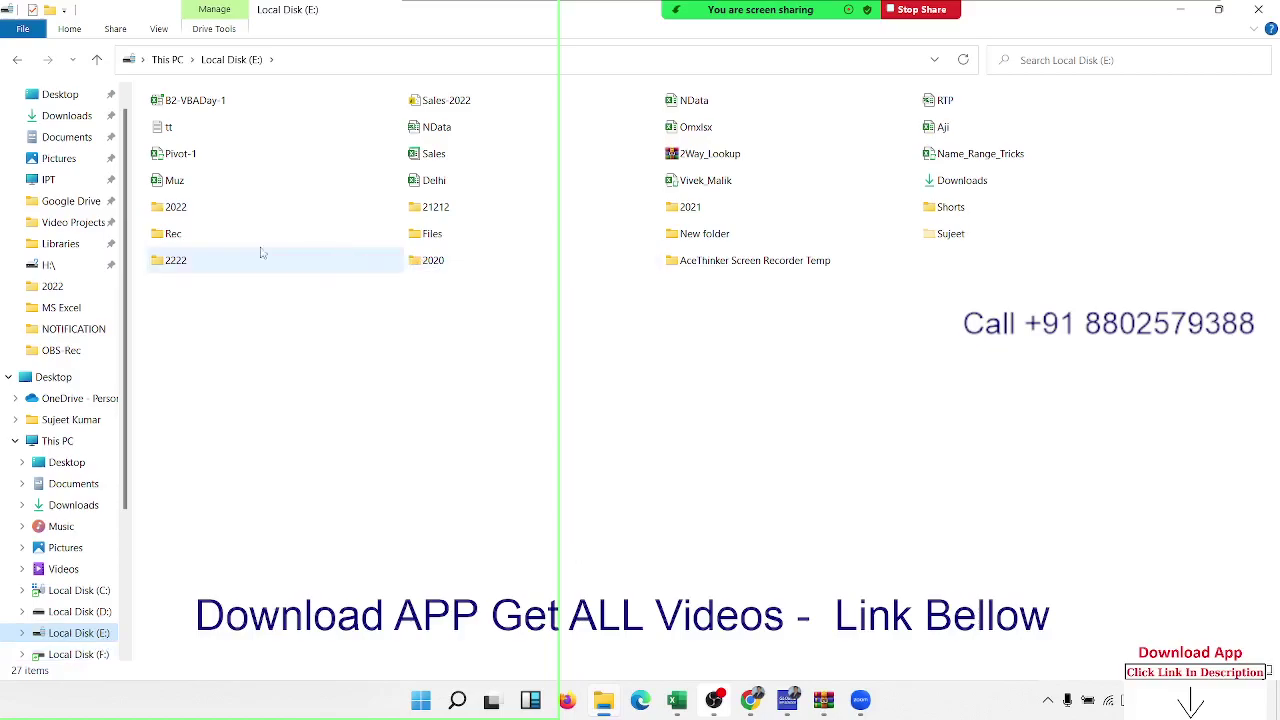
double_click(194, 218)
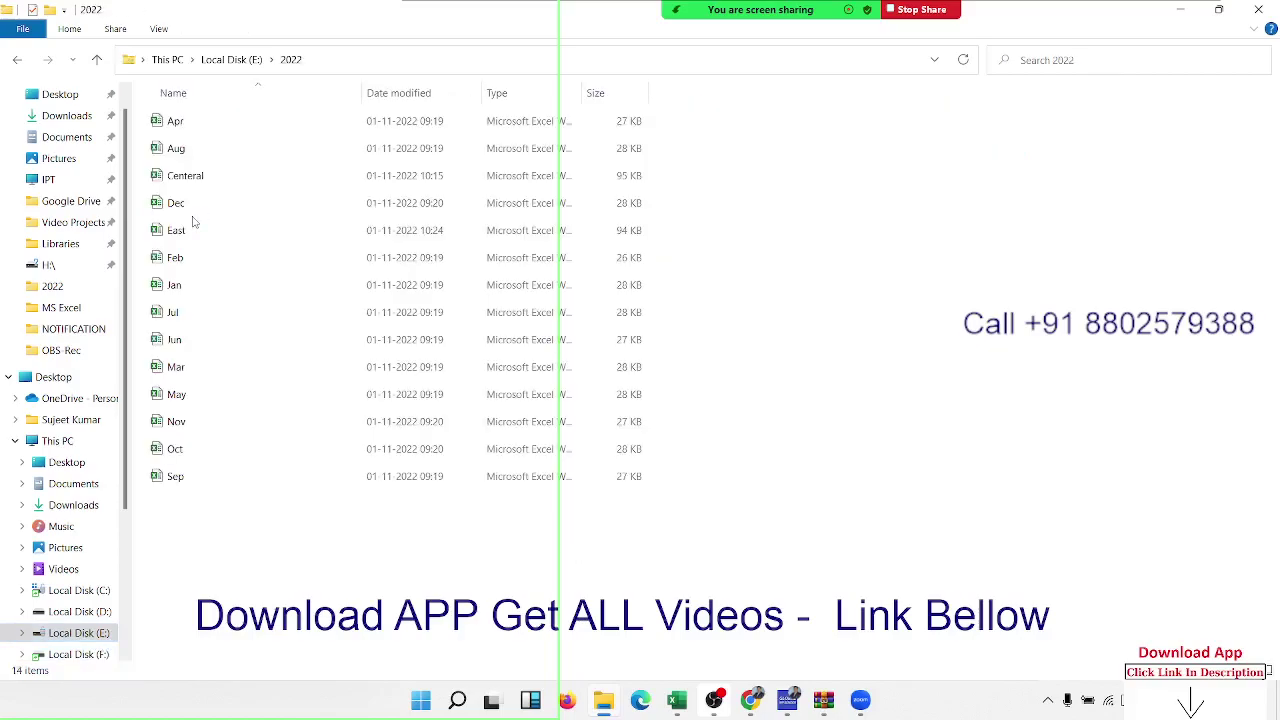
left_click(254, 476)
left_click(251, 503)
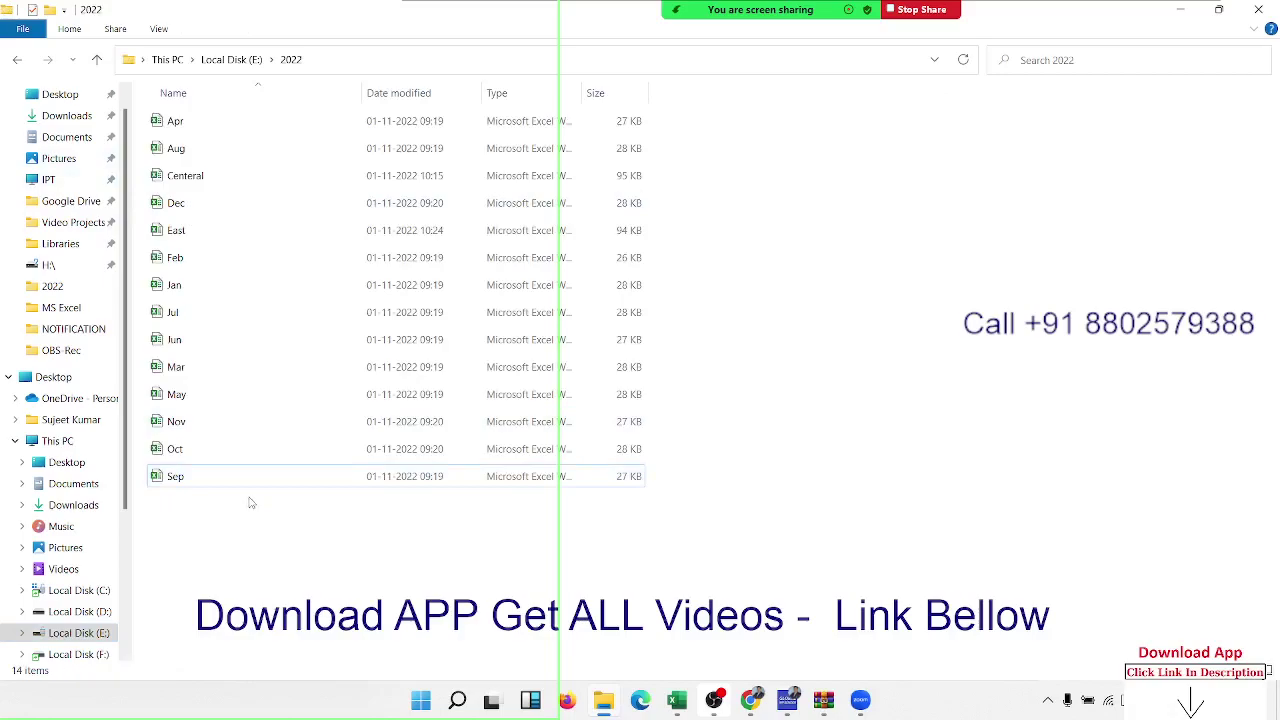
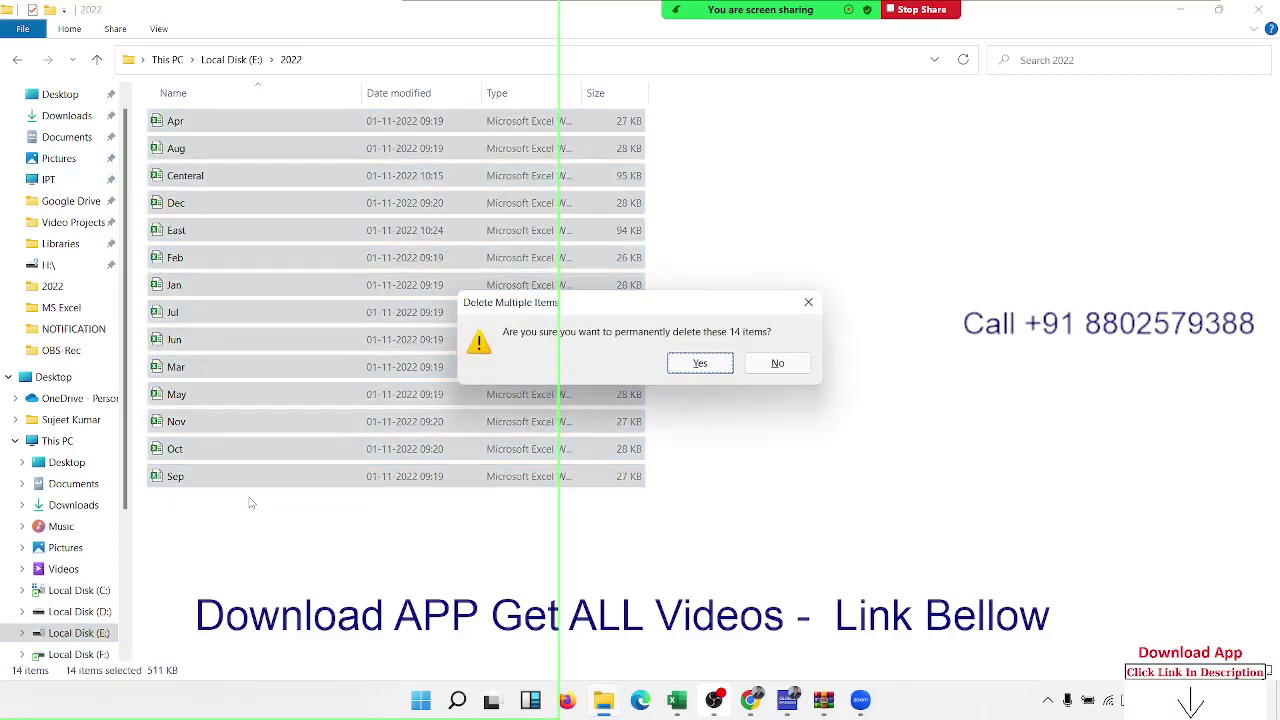
Step: Permanently delete the 14 workbooks in E:\2022, then create and open folder 11 inside it
left_click(717, 370)
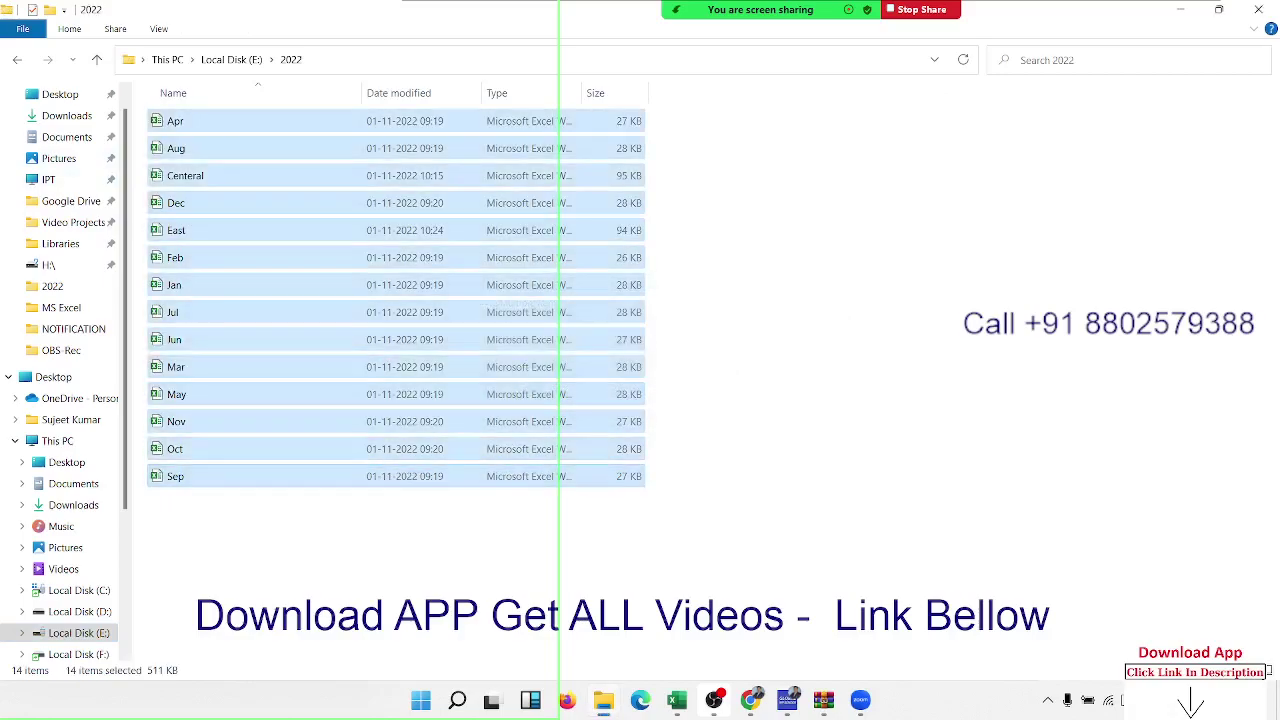
right_click(212, 172)
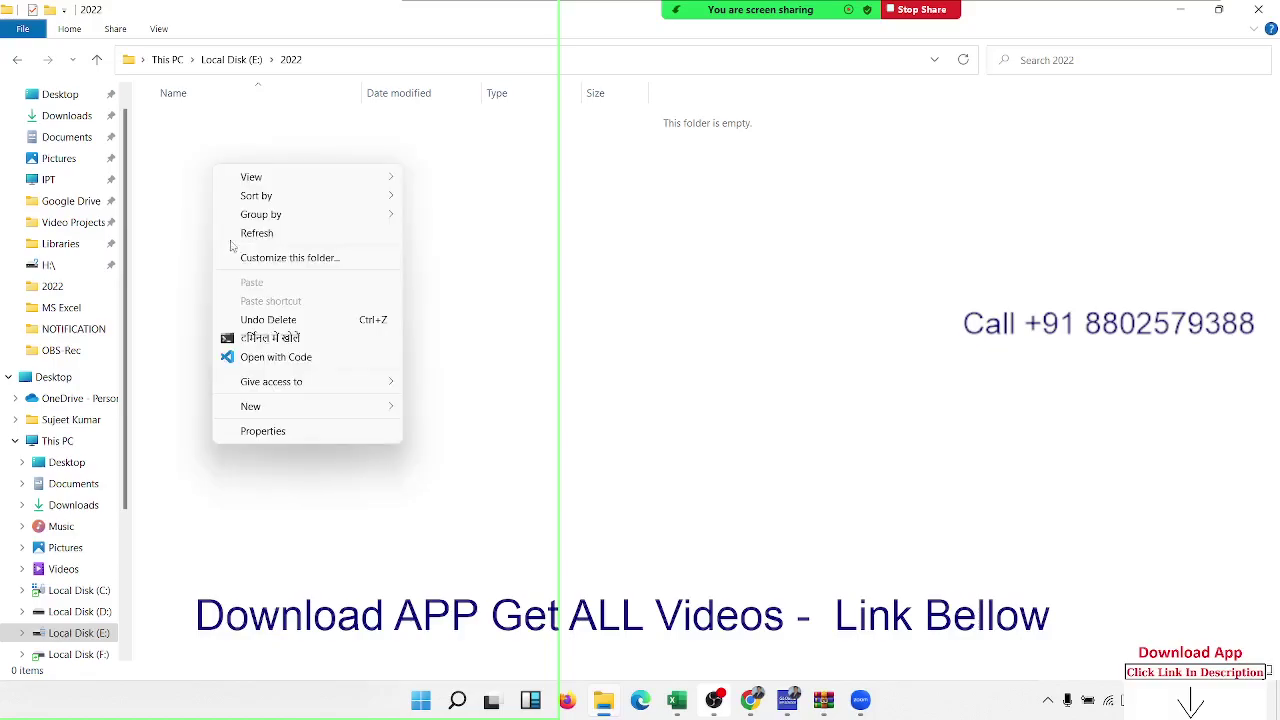
mouse_move(355, 406)
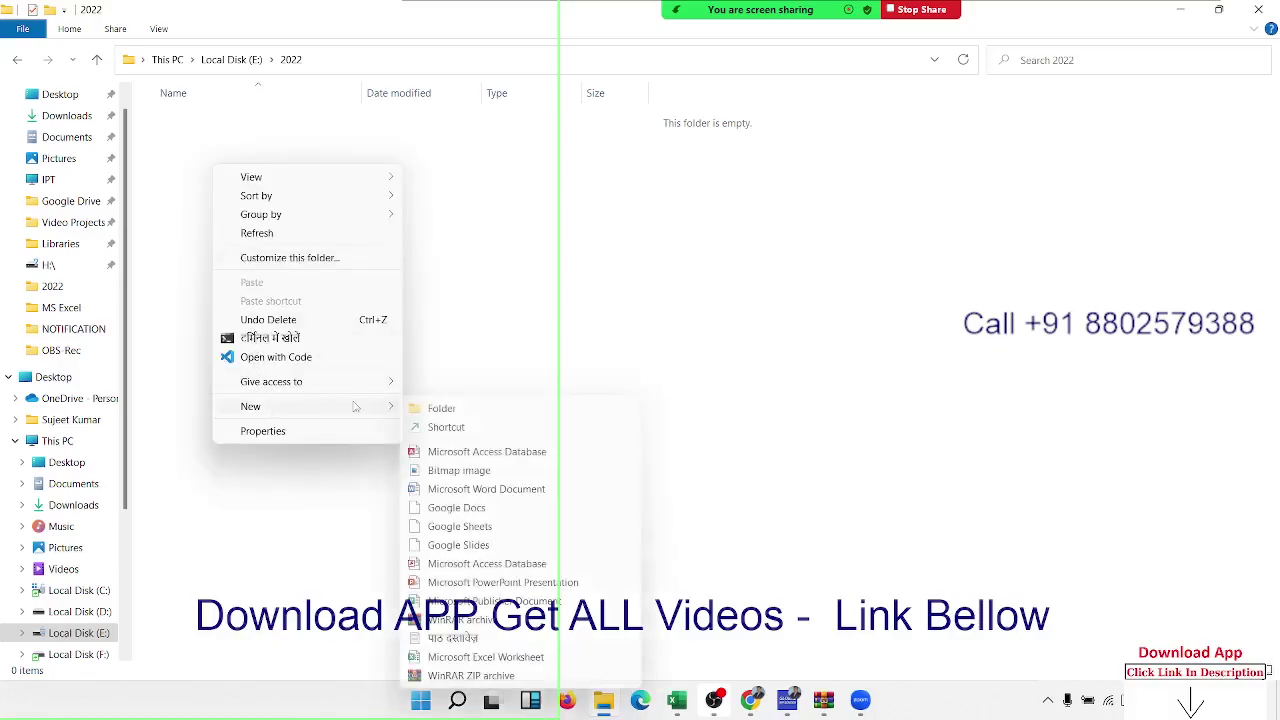
left_click(420, 409)
type("11")
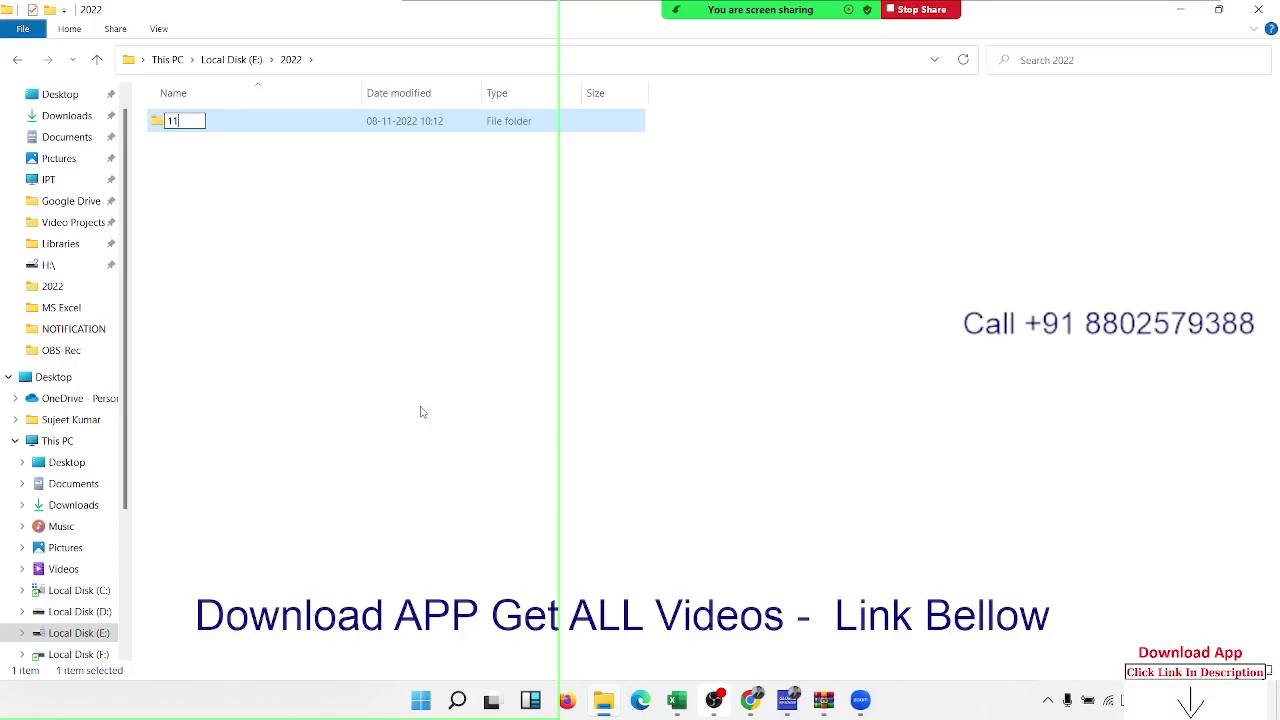
left_click(292, 367)
left_click(219, 132)
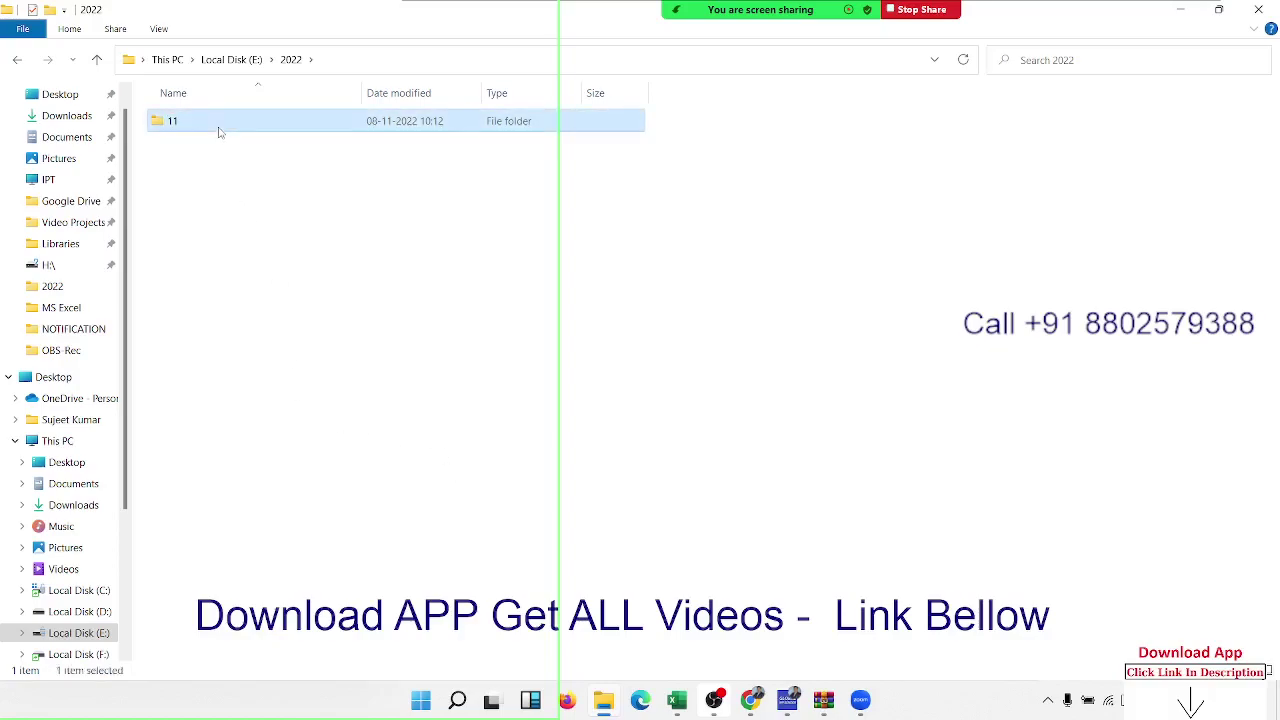
double_click(219, 132)
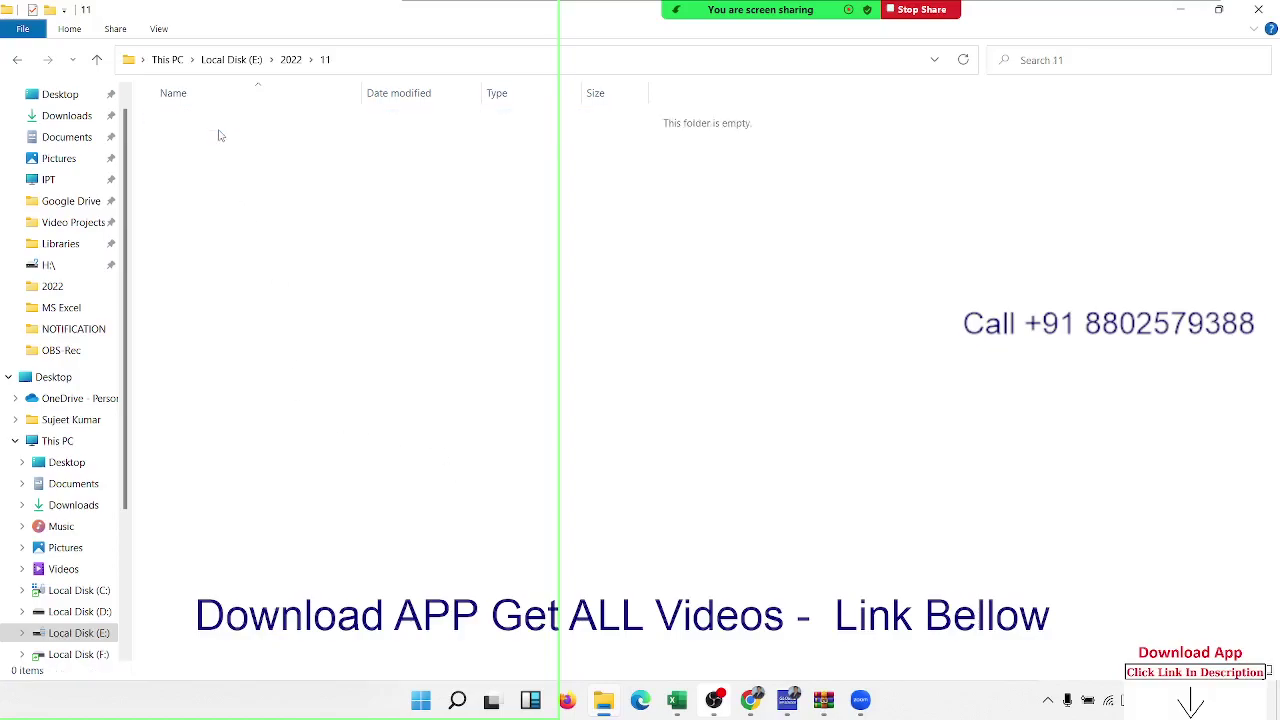
Step: Create a folder named 8 inside folder 11 and open it
right_click(251, 200)
mouse_move(300, 437)
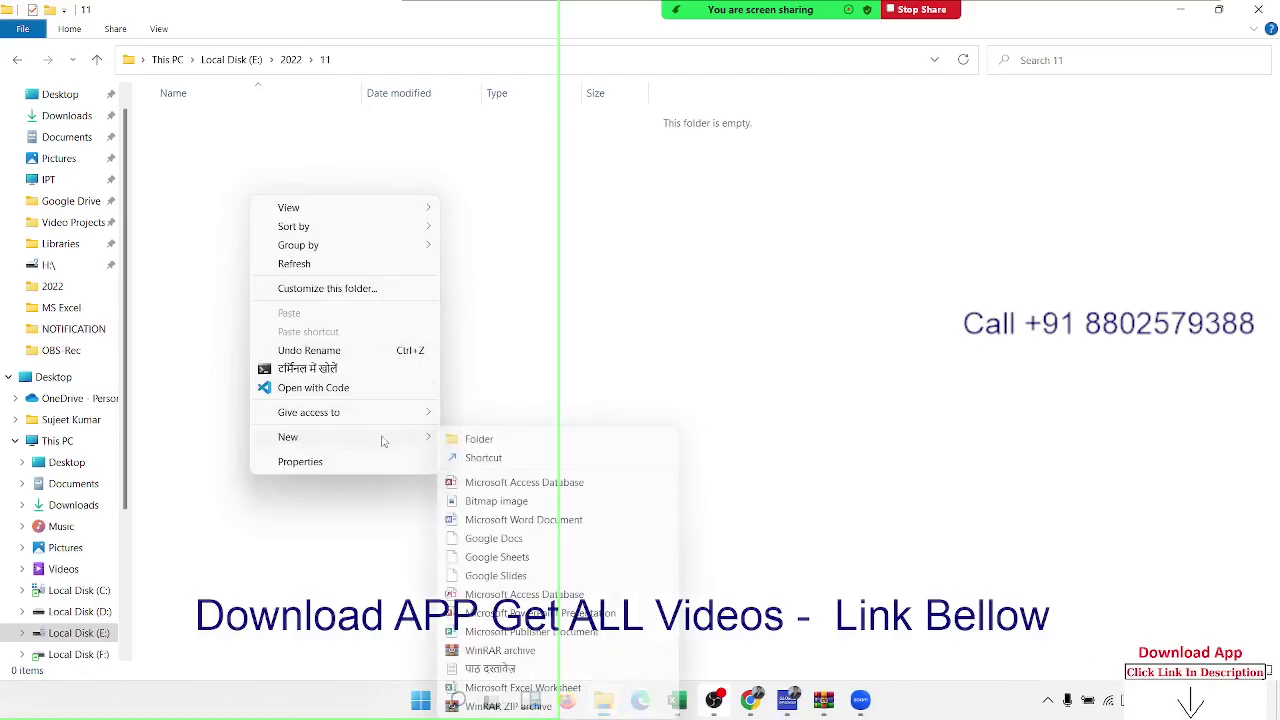
left_click(480, 457)
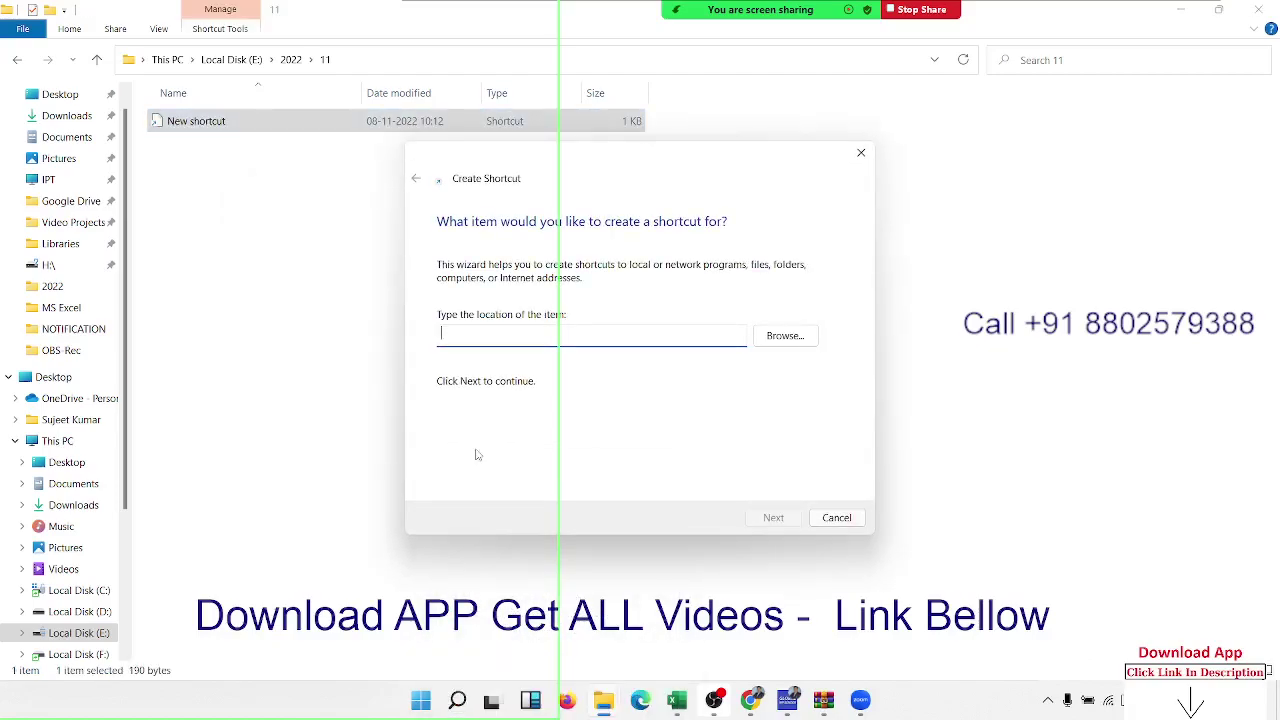
key("Escape")
right_click(207, 158)
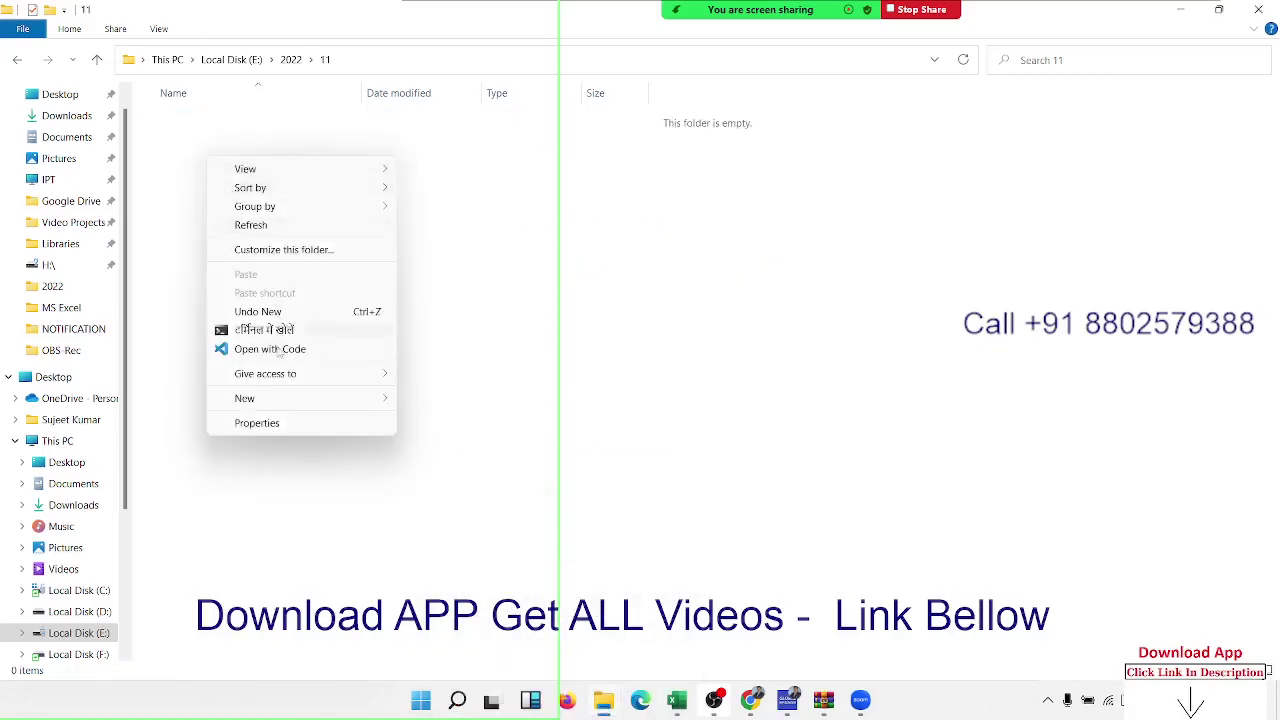
mouse_move(280, 398)
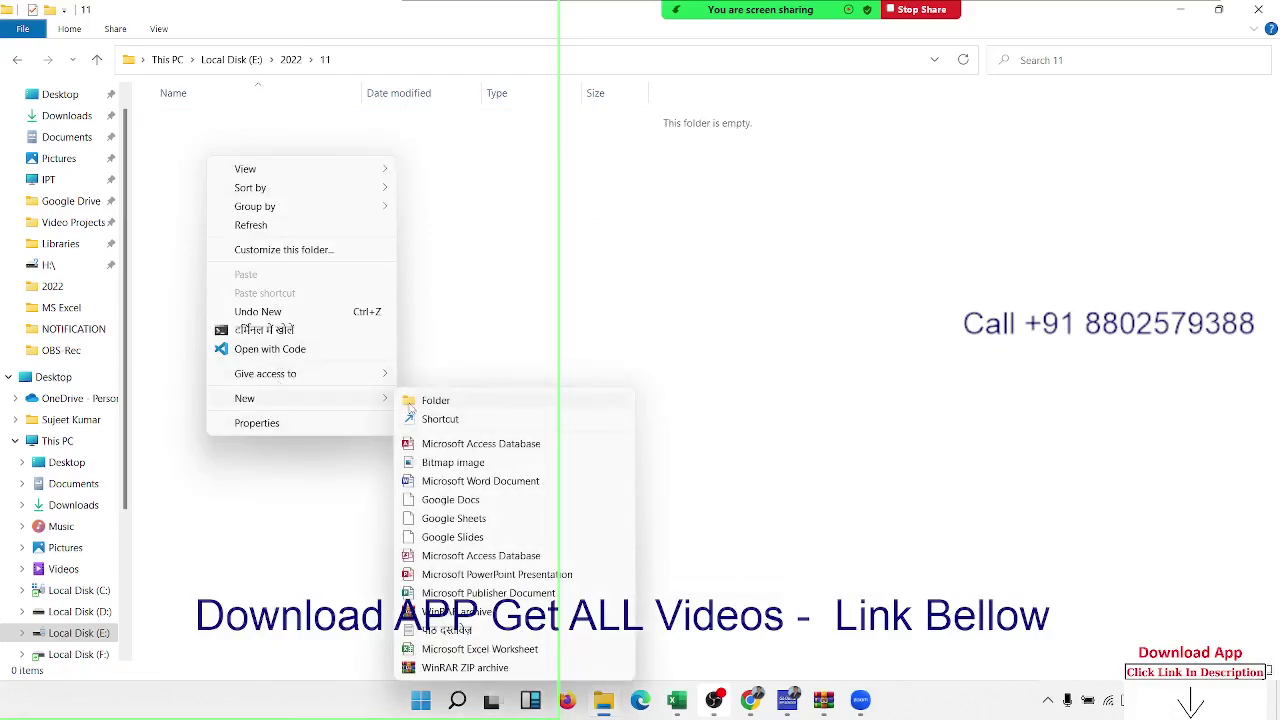
left_click(430, 400)
type("8")
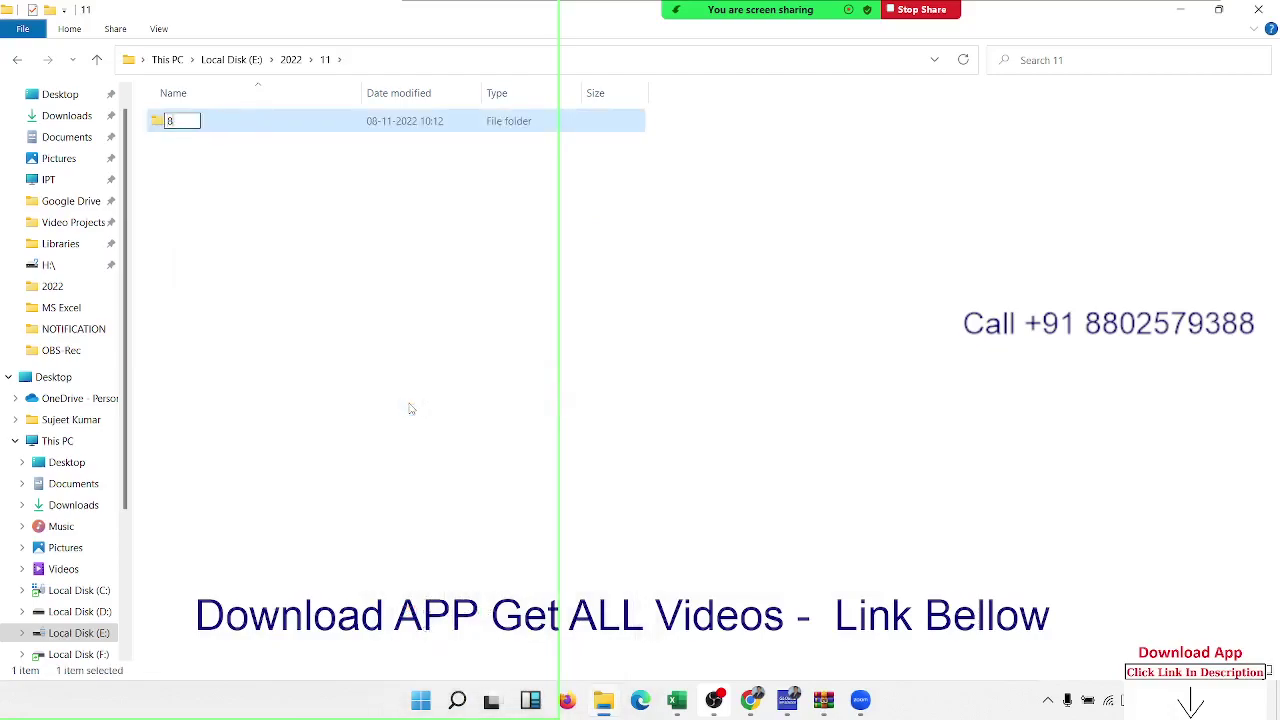
left_click(340, 364)
double_click(252, 128)
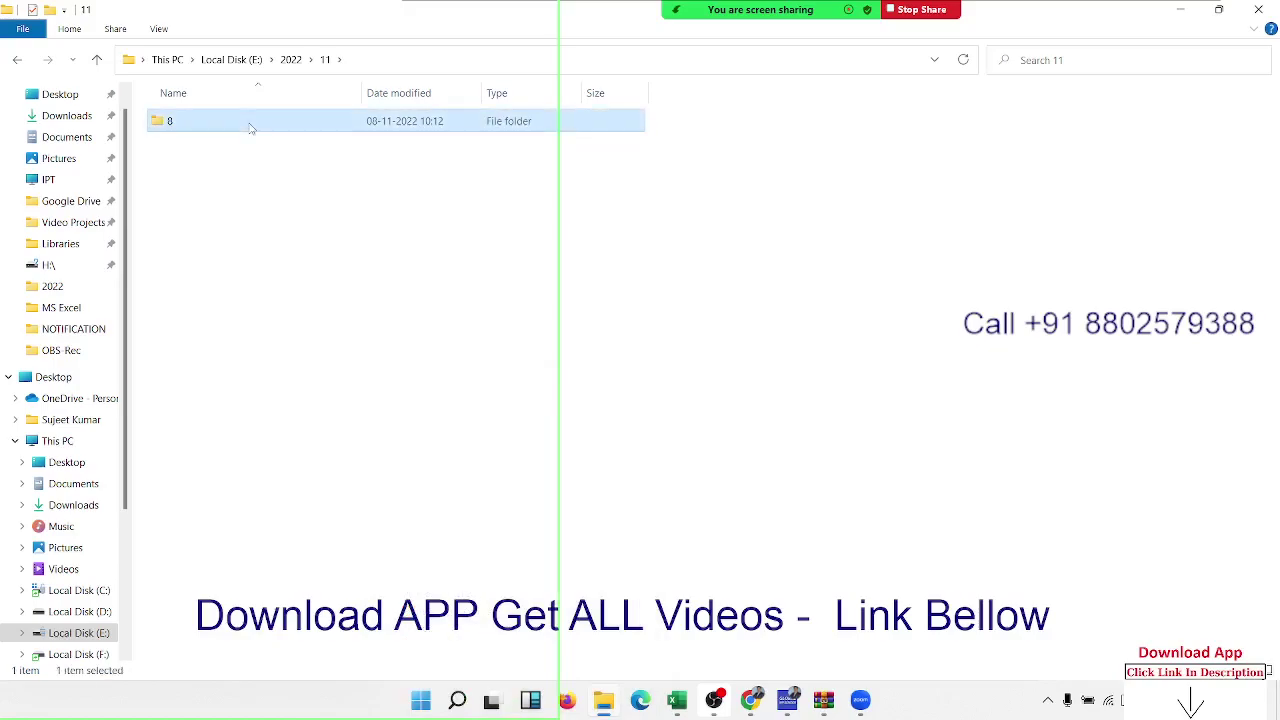
Step: Add a new Excel workbook named 08-11-2022 in folder 8, then return to Local Disk (E:)
right_click(235, 153)
mouse_move(342, 400)
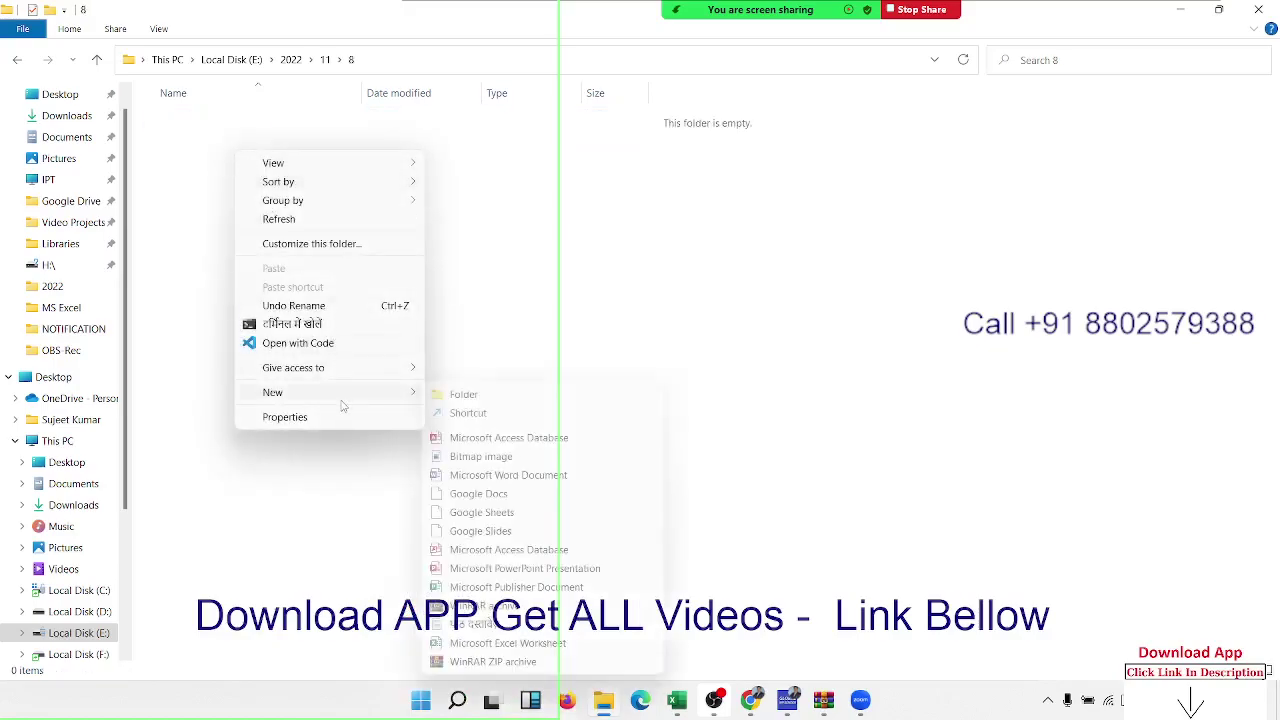
left_click(499, 644)
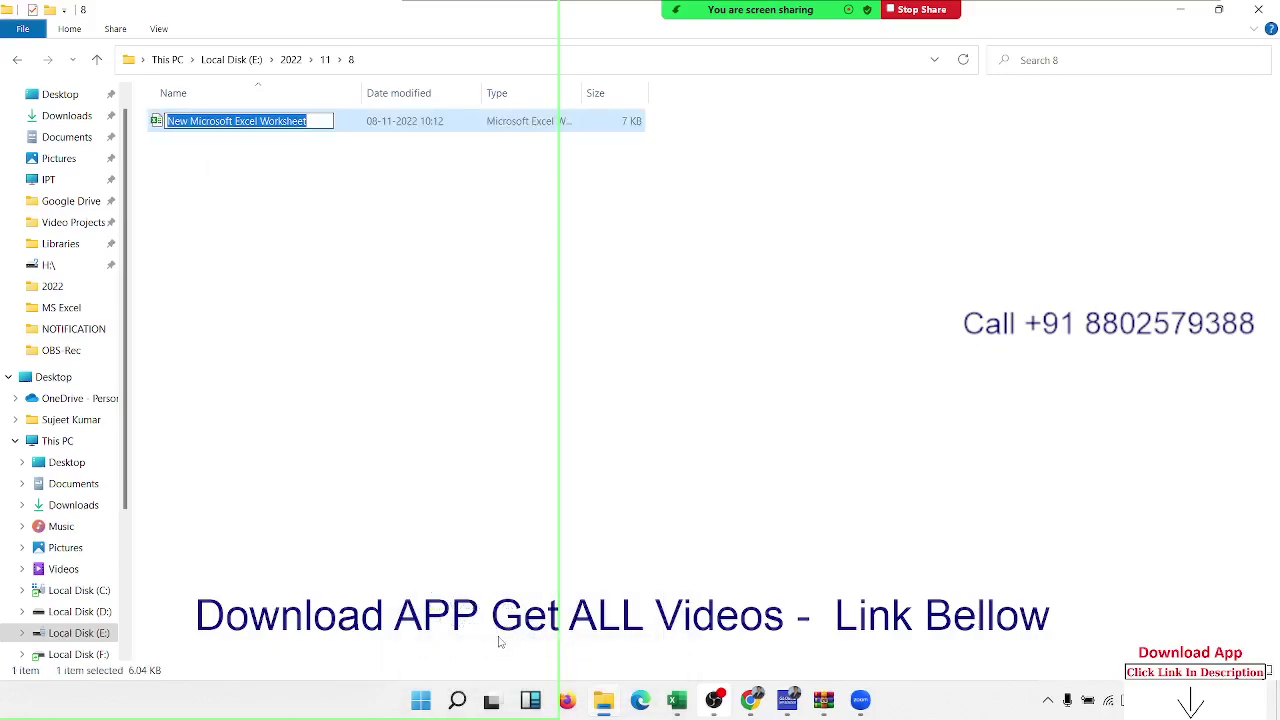
type("08-11-")
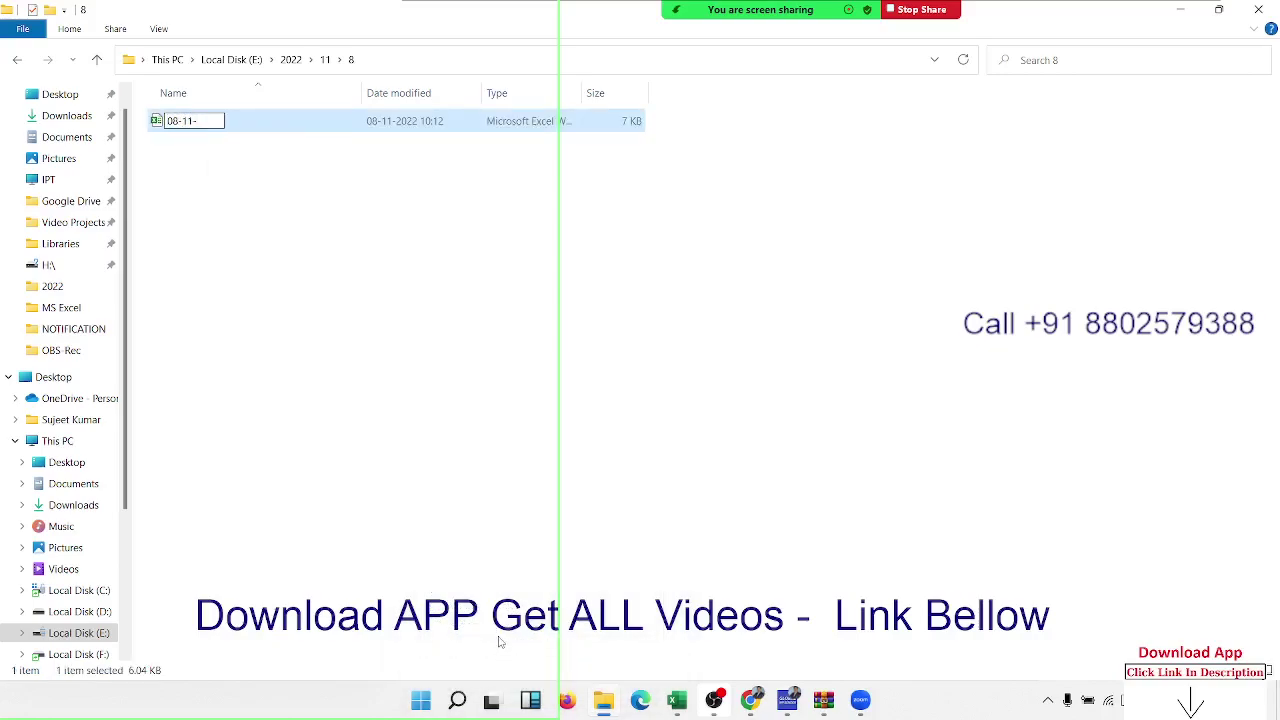
type("2022")
key("Return")
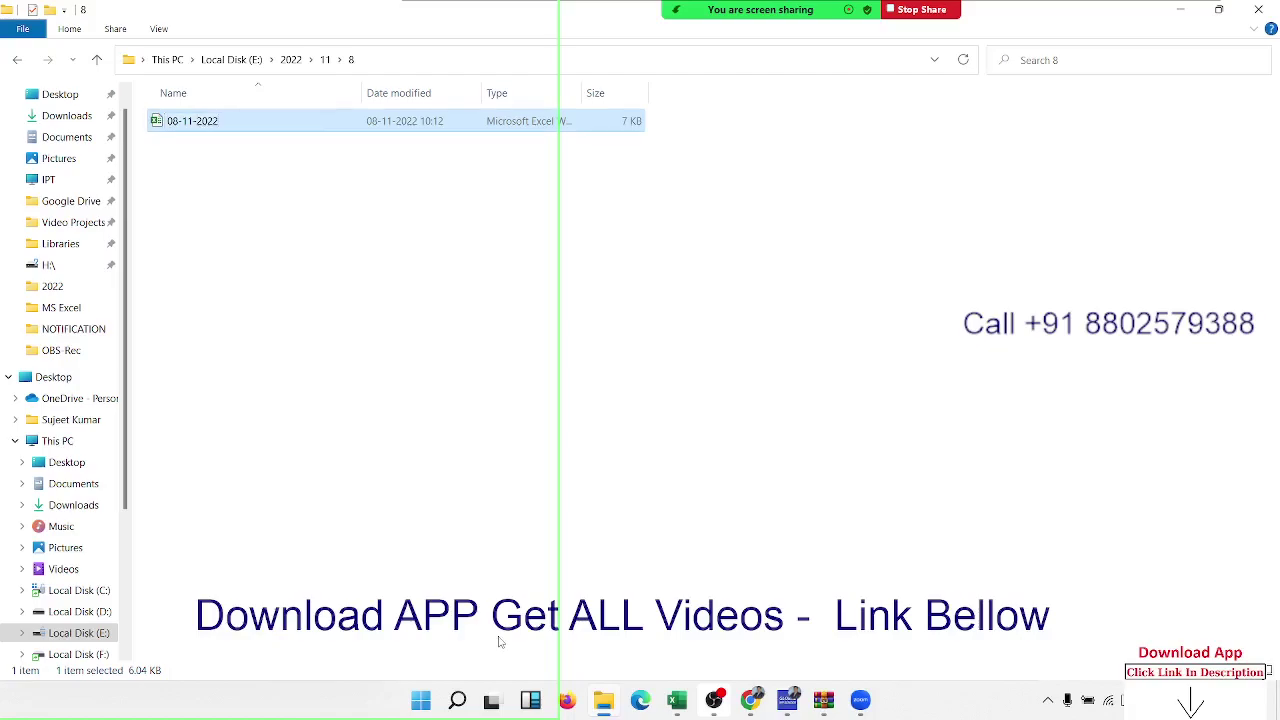
left_click(233, 62)
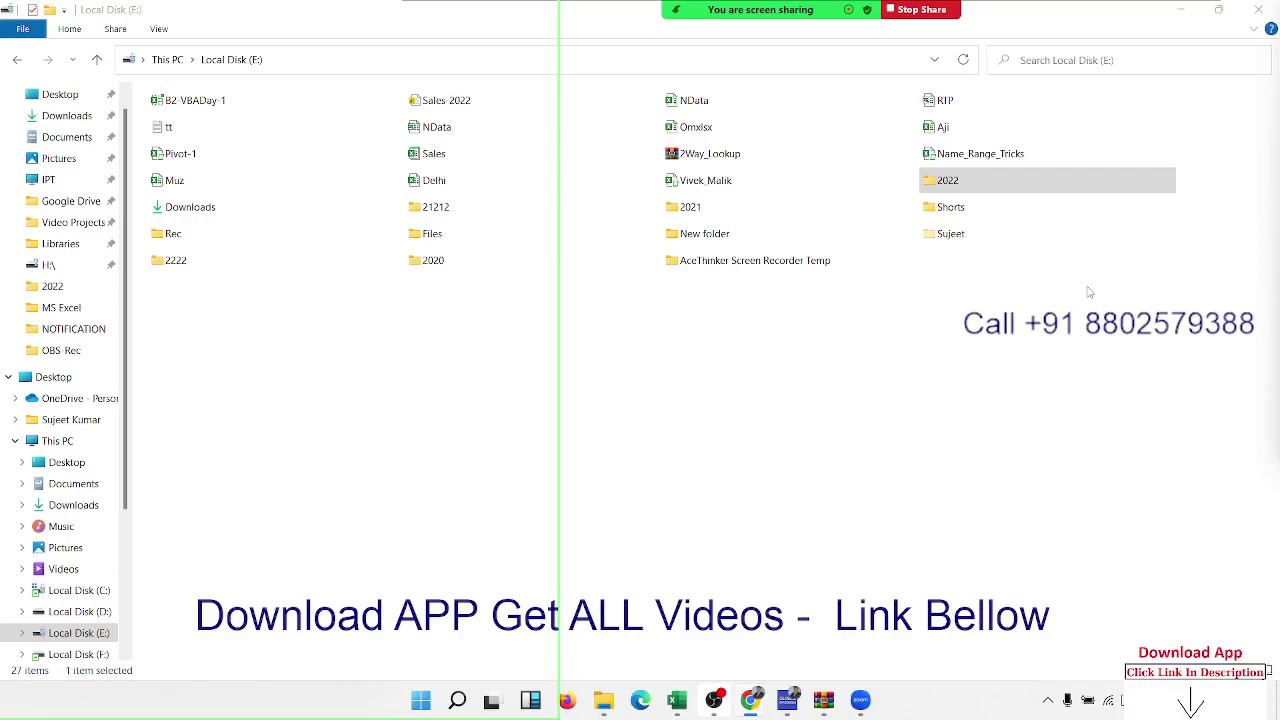
Step: Browse 2022 > 11 > 8 to confirm the 08-11-2022 workbook exists, then close File Explorer
double_click(1007, 180)
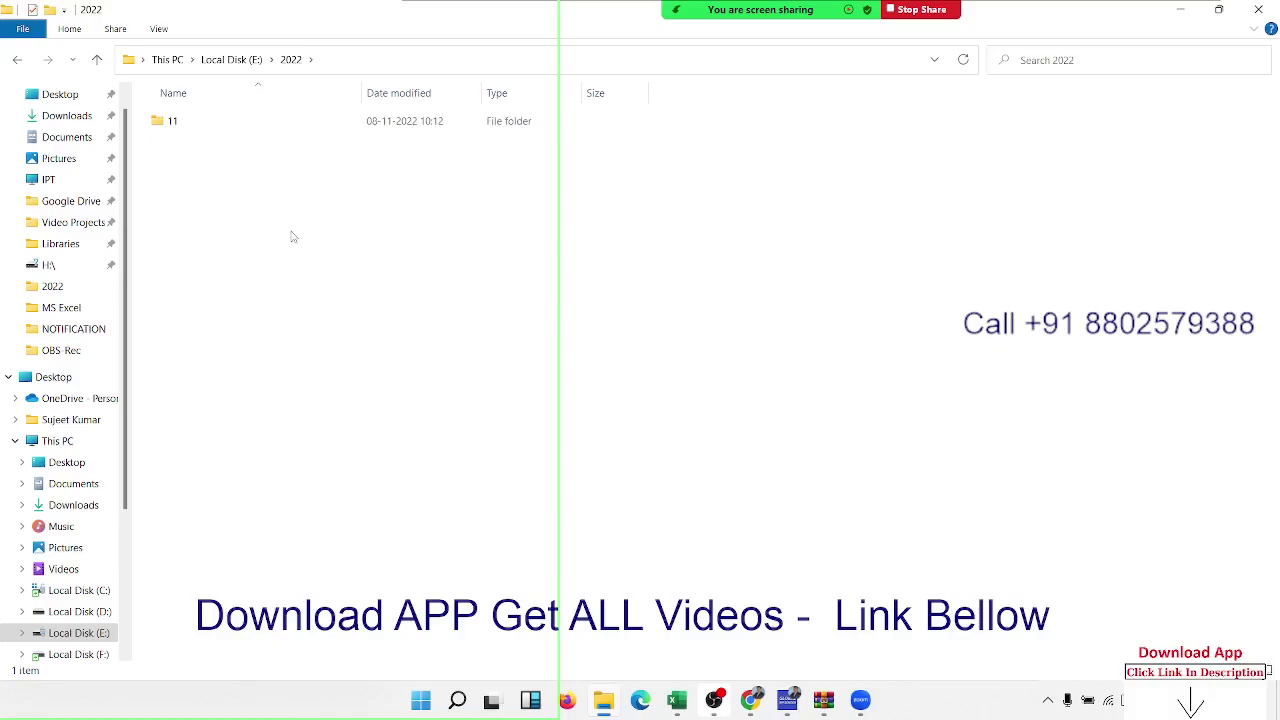
double_click(191, 131)
double_click(228, 128)
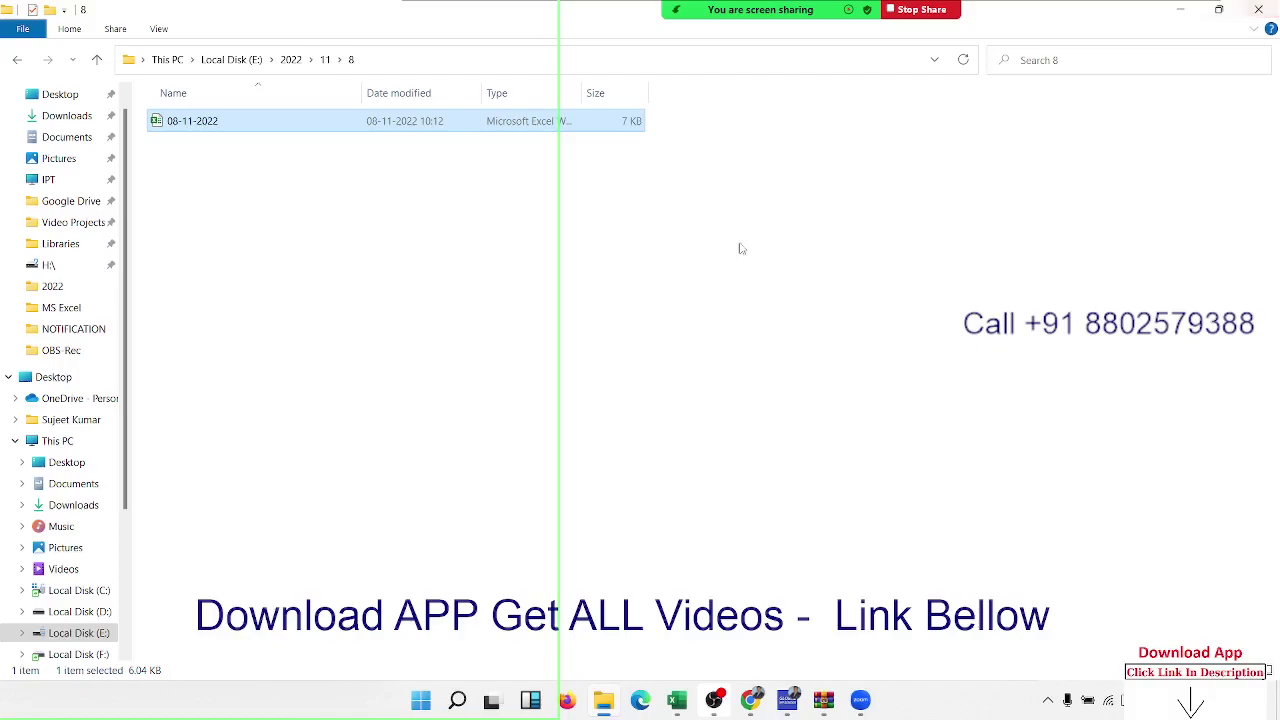
left_click(1256, 10)
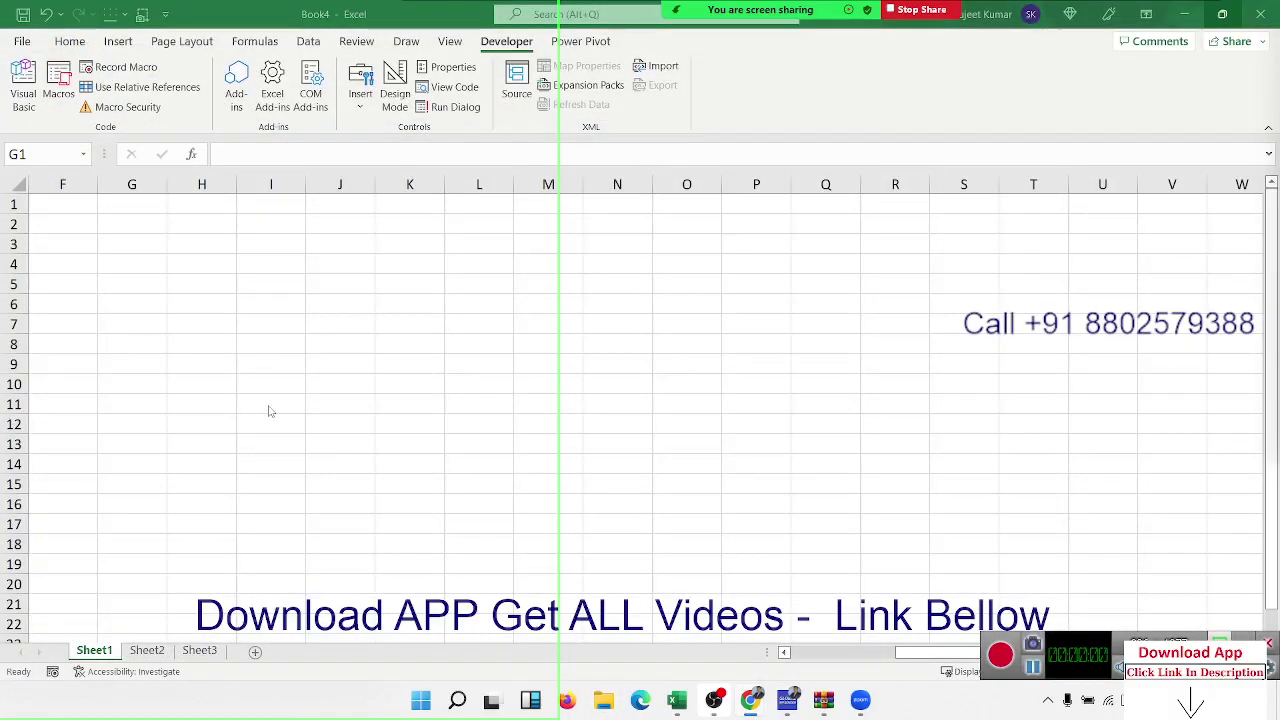
Step: Open the Visual Basic editor from Excel's Developer tab
left_click(22, 85)
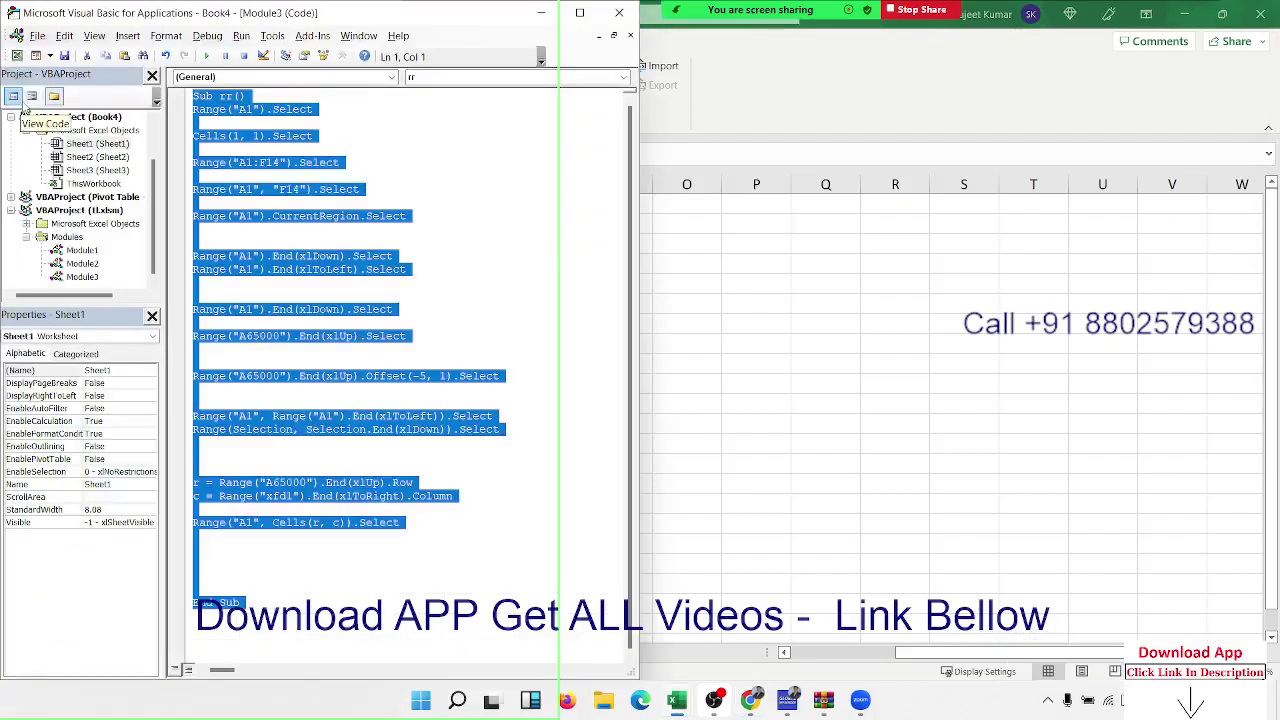
left_click(1050, 518)
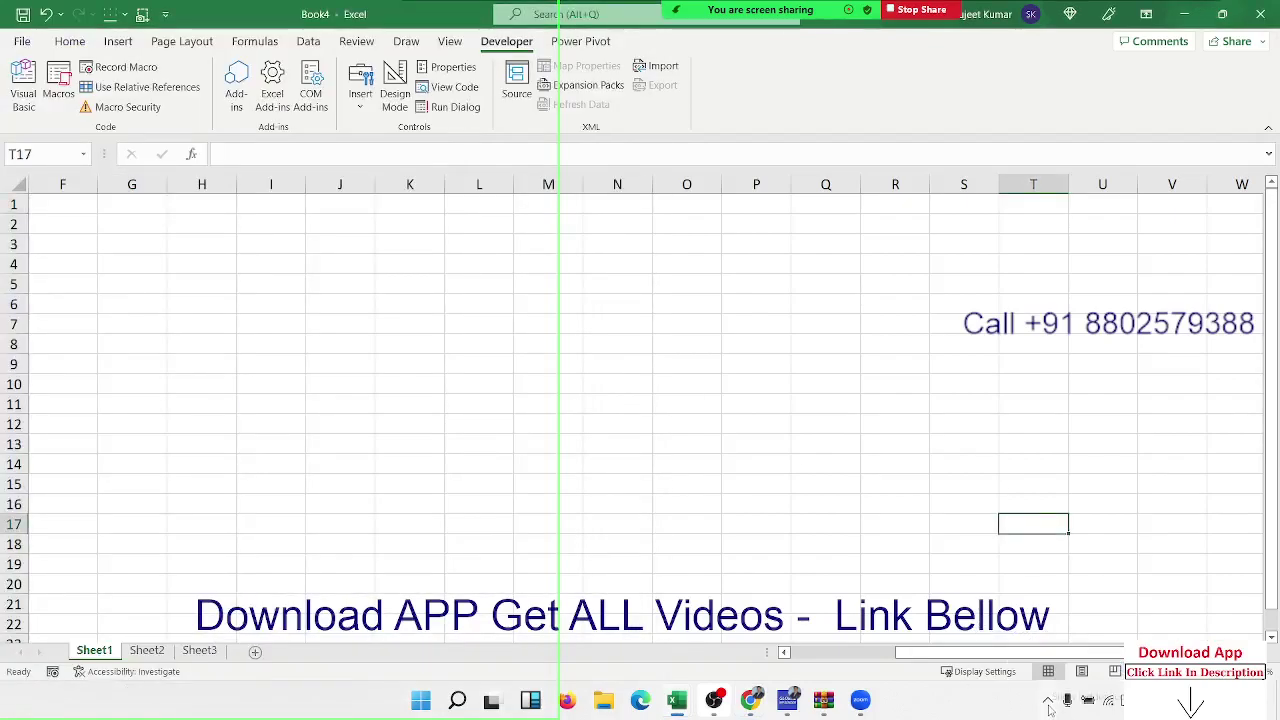
left_click(1048, 700)
left_click(1073, 668)
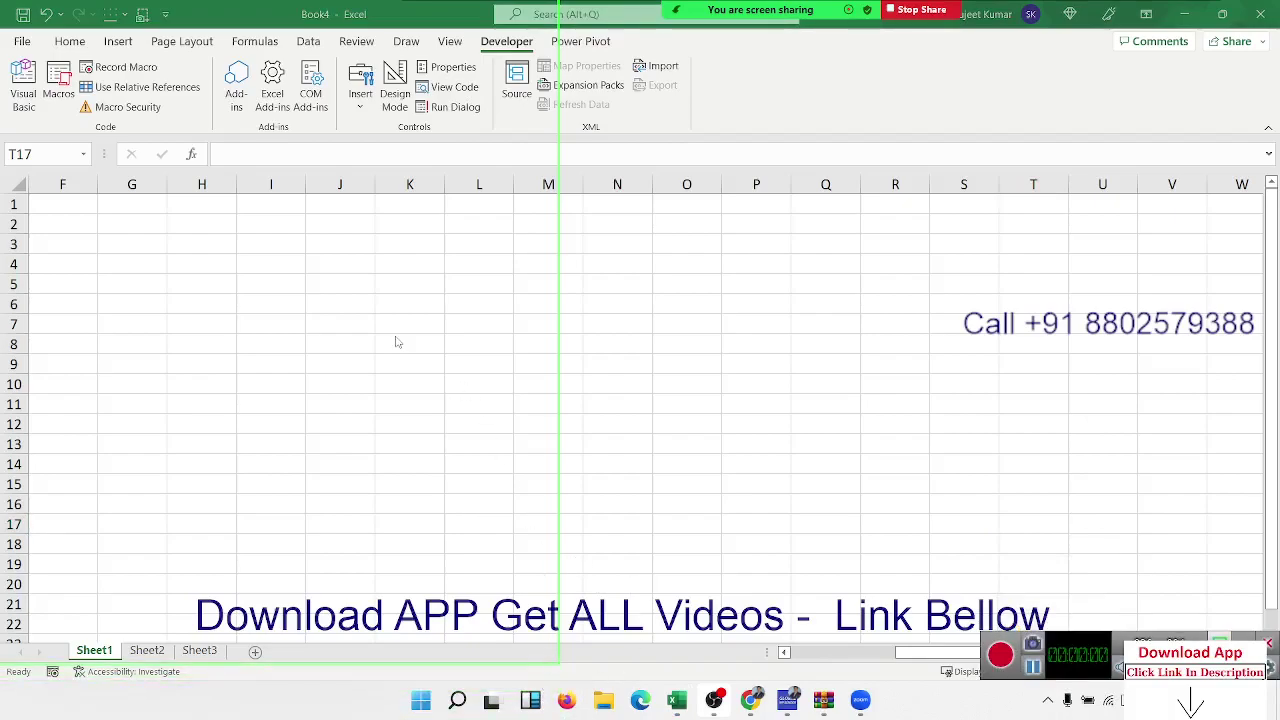
left_click(276, 225)
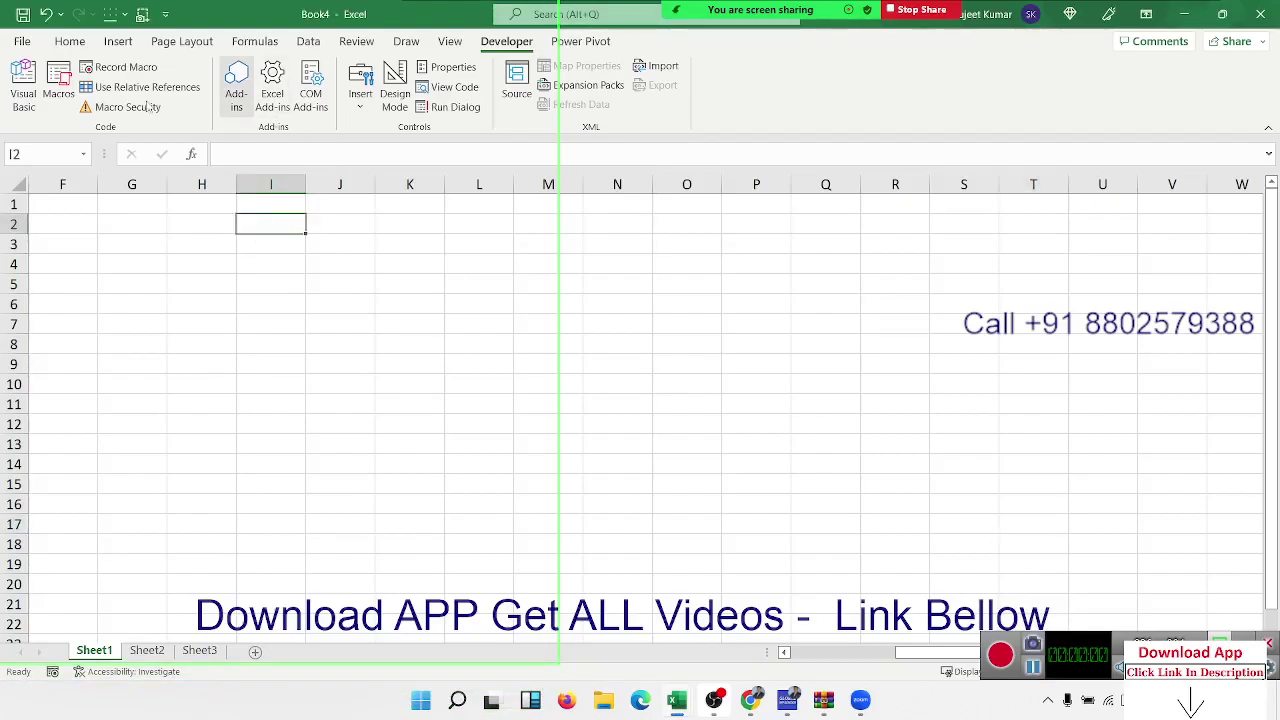
left_click(22, 85)
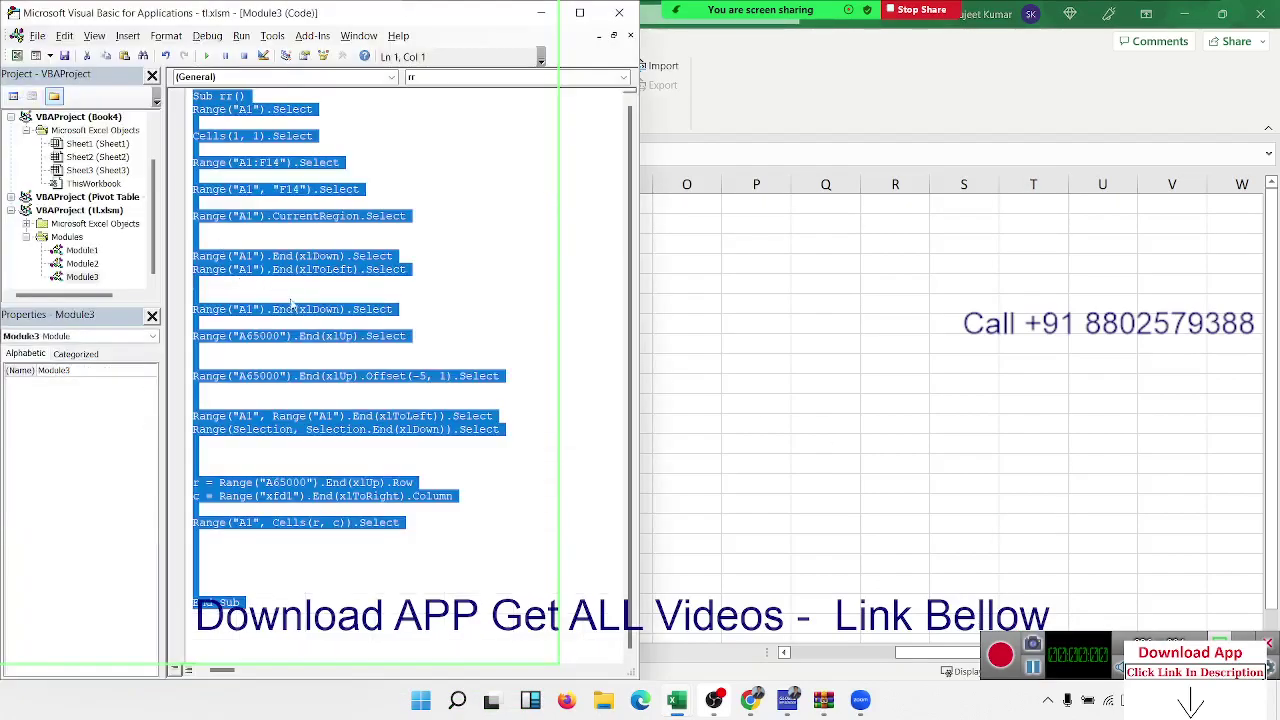
Step: Select and delete all the existing code in Module3
left_click(379, 415)
key("ctrl+a")
key("Delete")
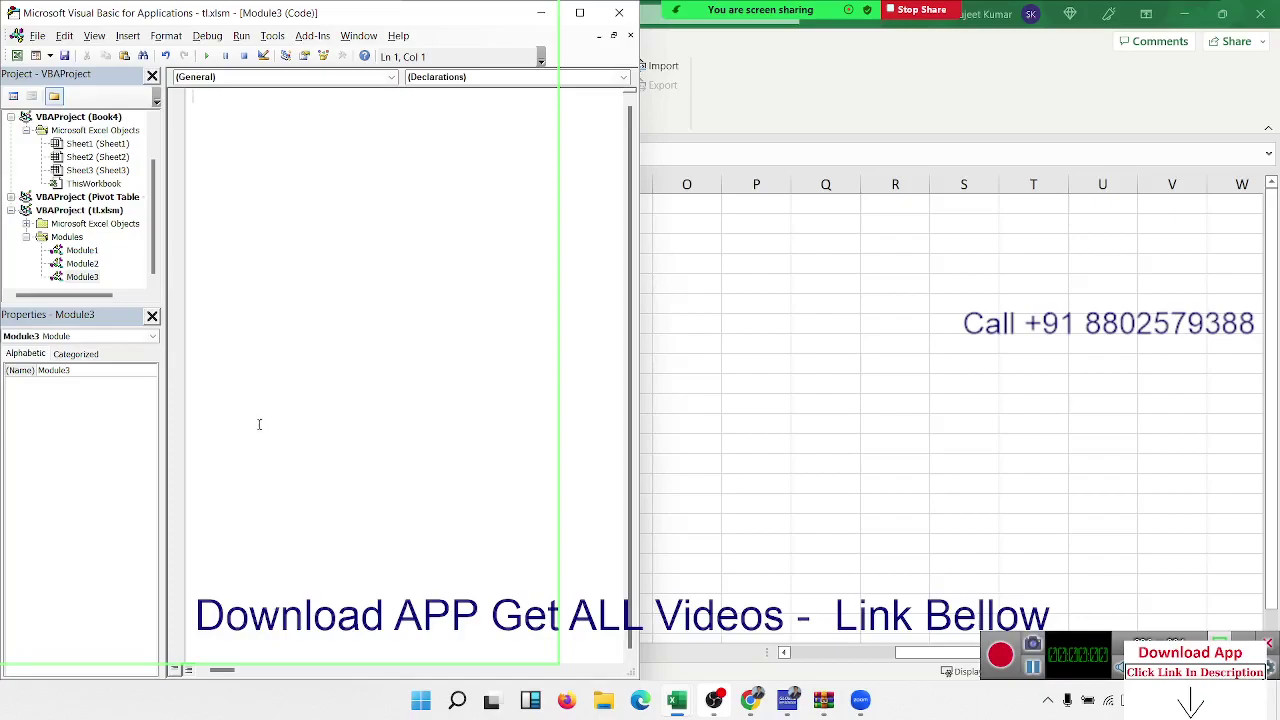
Step: Declare Sub rrr() so End Sub appears, leaving blank lines for the body
type("sub rr")
type("r(")
type(")")
key("Return")
key("Return")
key("Return")
key("Return")
key("Return")
key("Return")
key("Up")
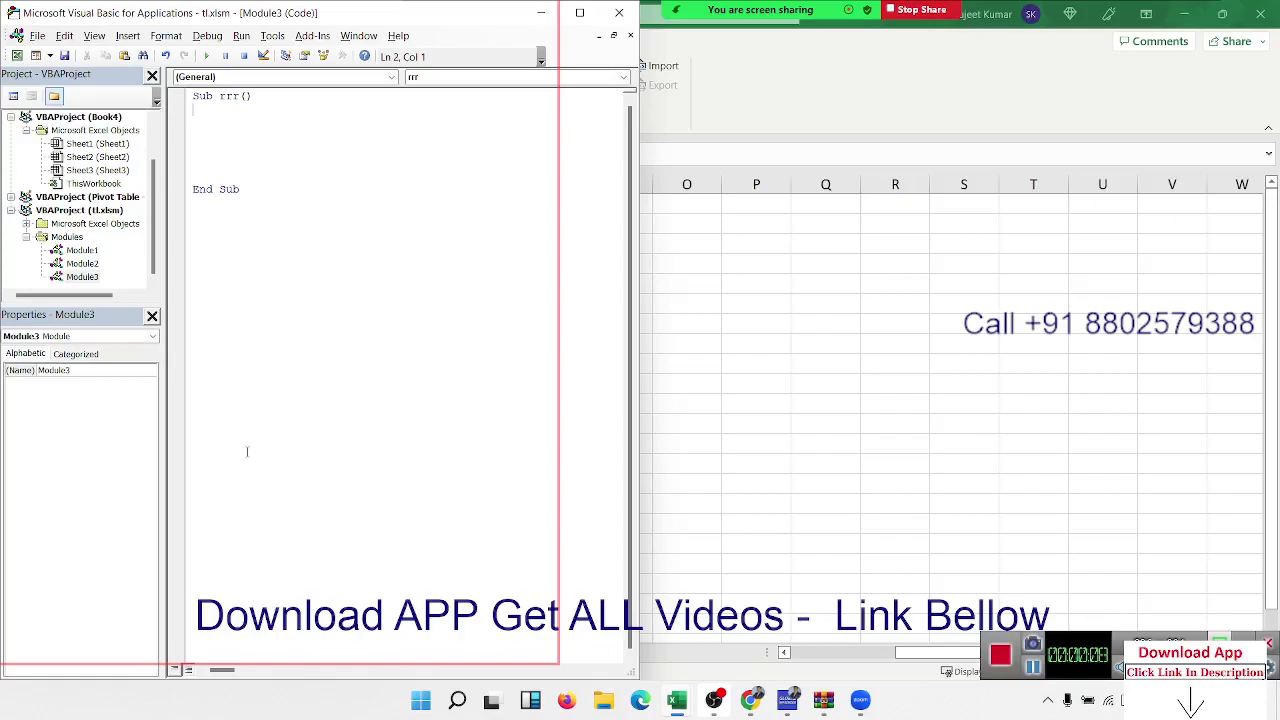
Step: Write the lines y = Year(Date), m = Month(Date) and d = Day(dete) in the macro body
key("Down")
type("y=yea")
type("r(da")
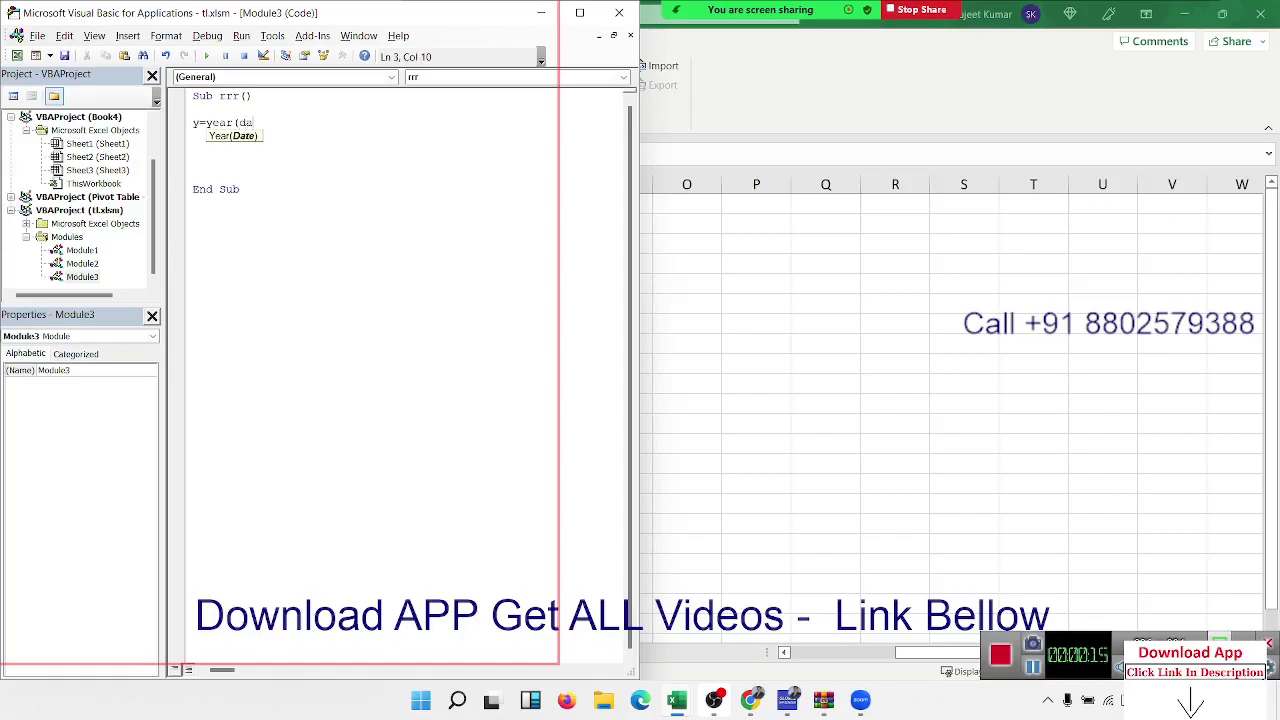
type("te)")
key("Return")
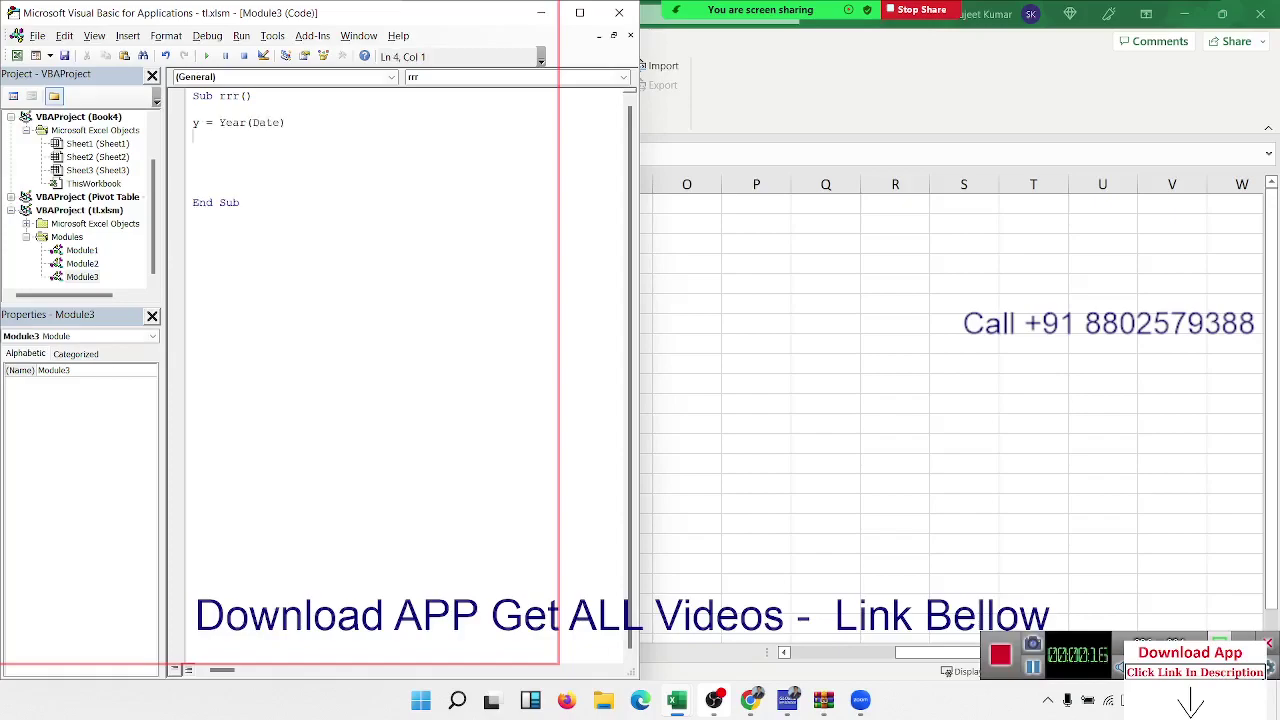
type("m=")
type("month")
type("(date")
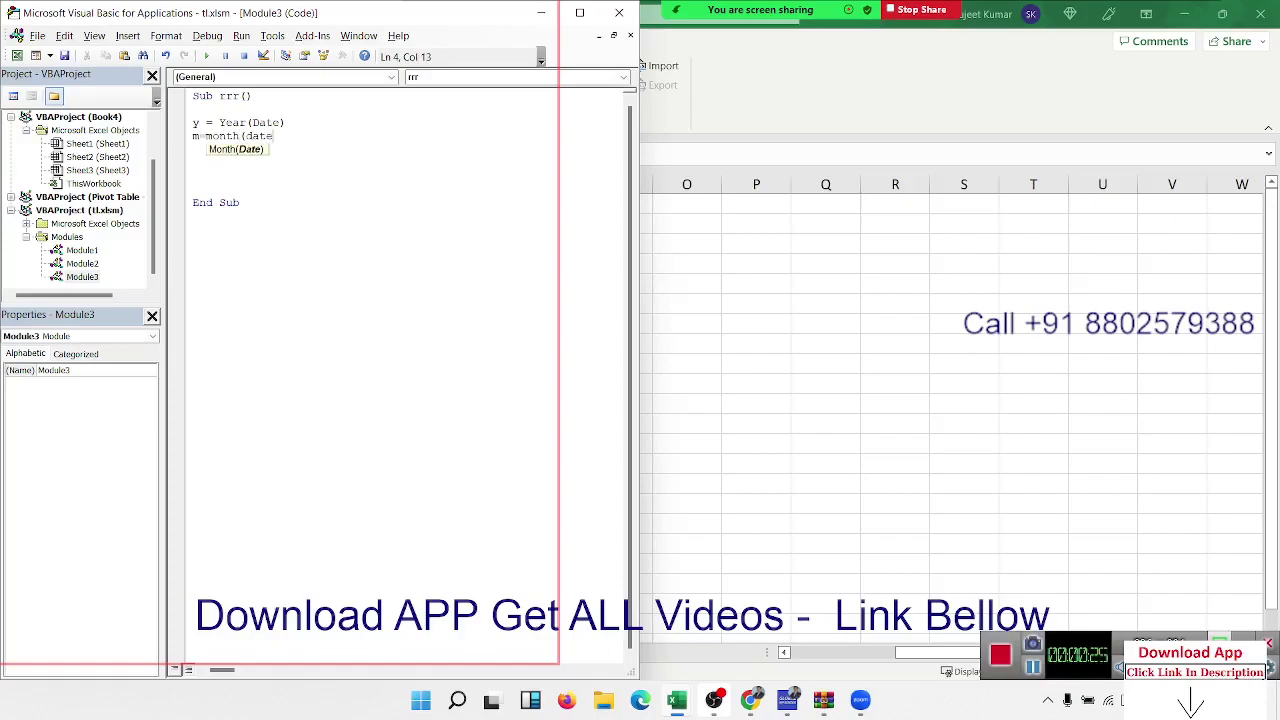
type(")")
key("Return")
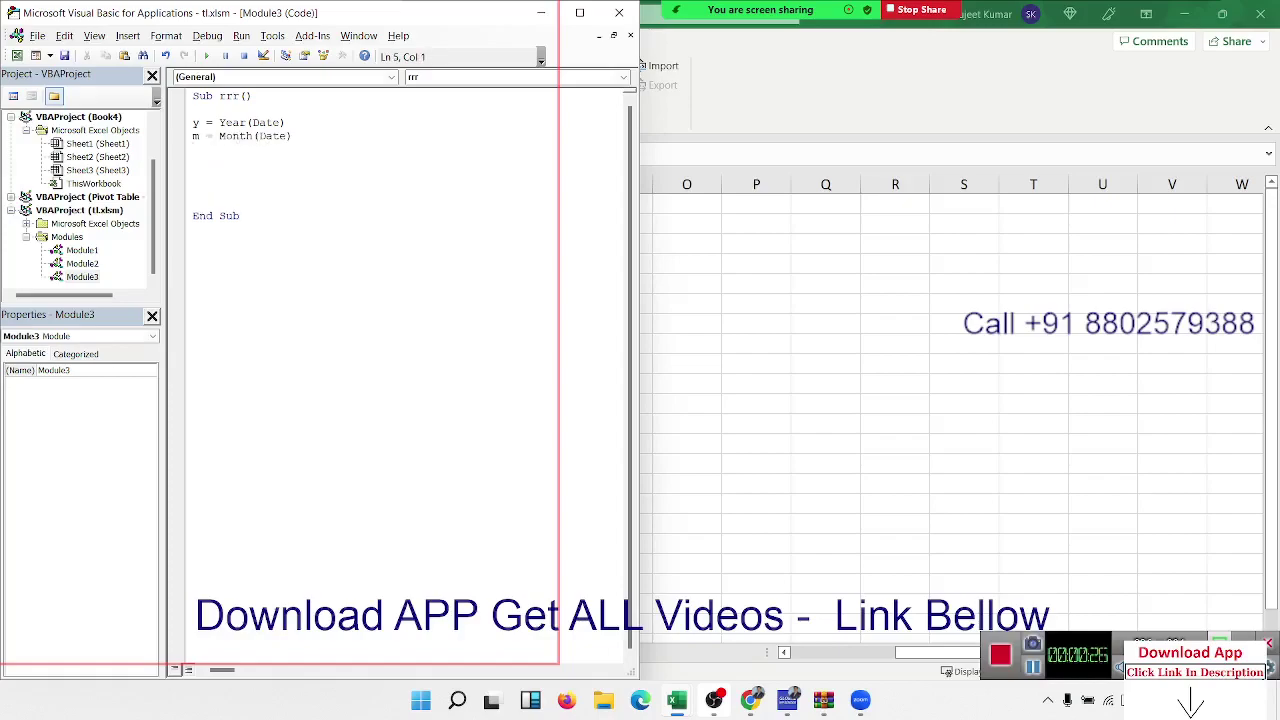
type("d=Day")
type("(")
key("BackSpace")
key("BackSpace")
key("BackSpace")
type("ay(")
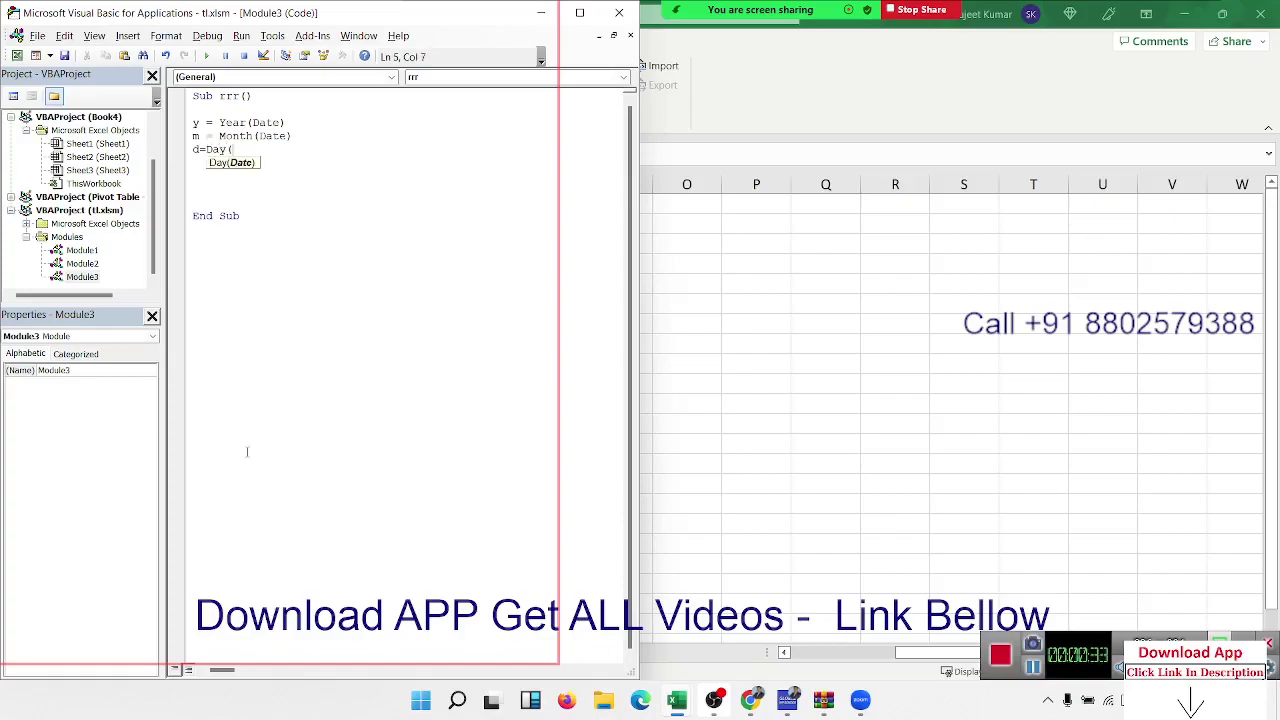
type("det")
type("e")
key("BackSpace")
type("e")
key("Return")
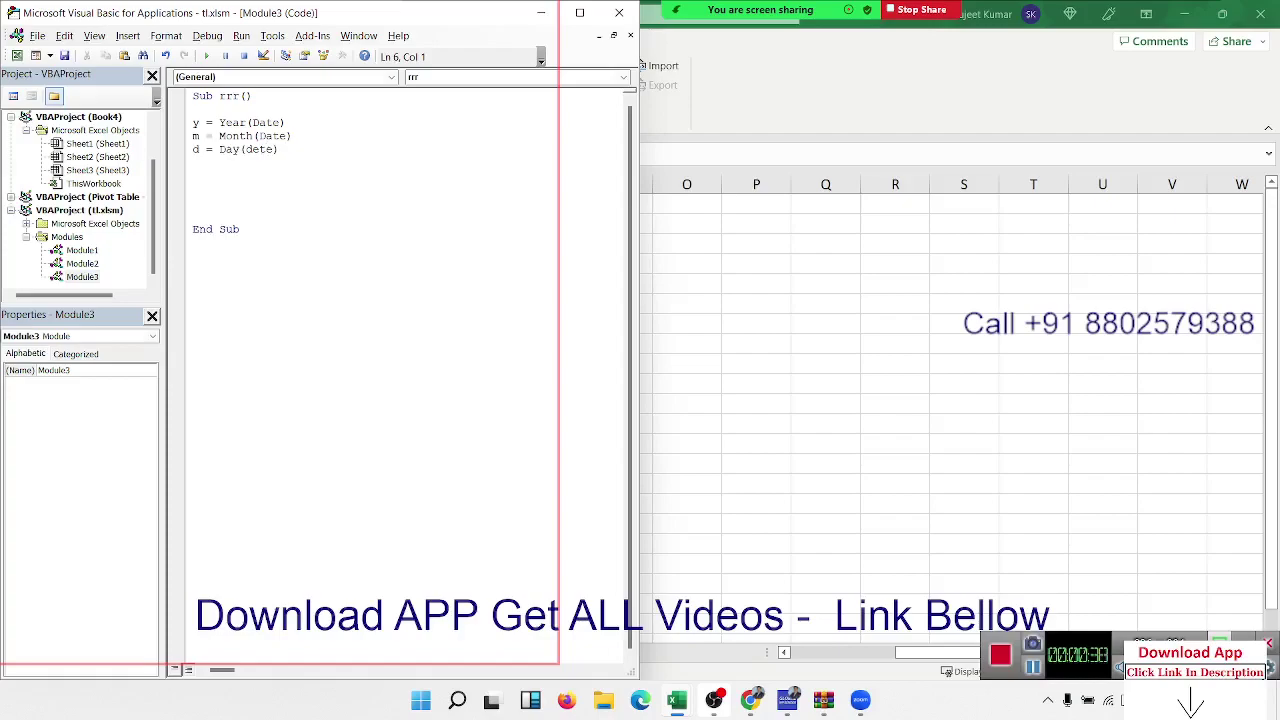
Step: Highlight the Year, Month and Date keywords, then add a blank line before End Sub
double_click(236, 135)
left_click(236, 122)
double_click(236, 122)
left_click(232, 149)
double_click(267, 122)
left_click(240, 122)
left_click(238, 135)
left_click(205, 163)
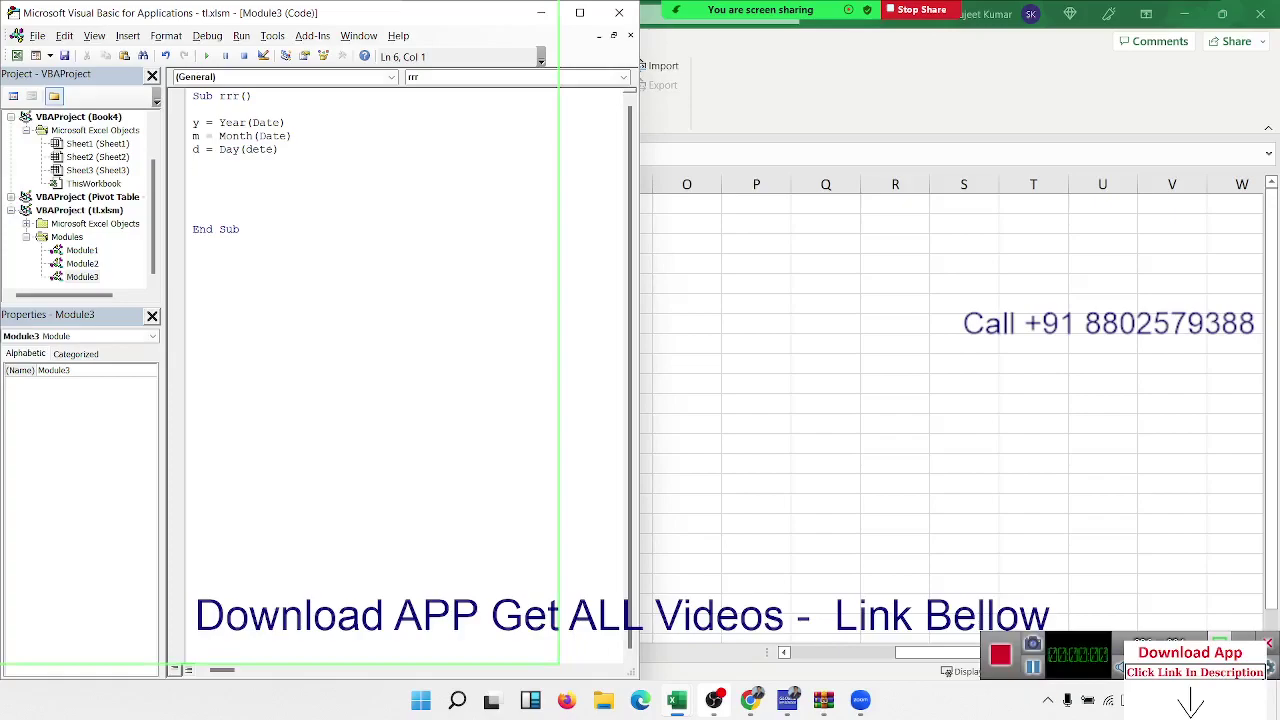
key("Return")
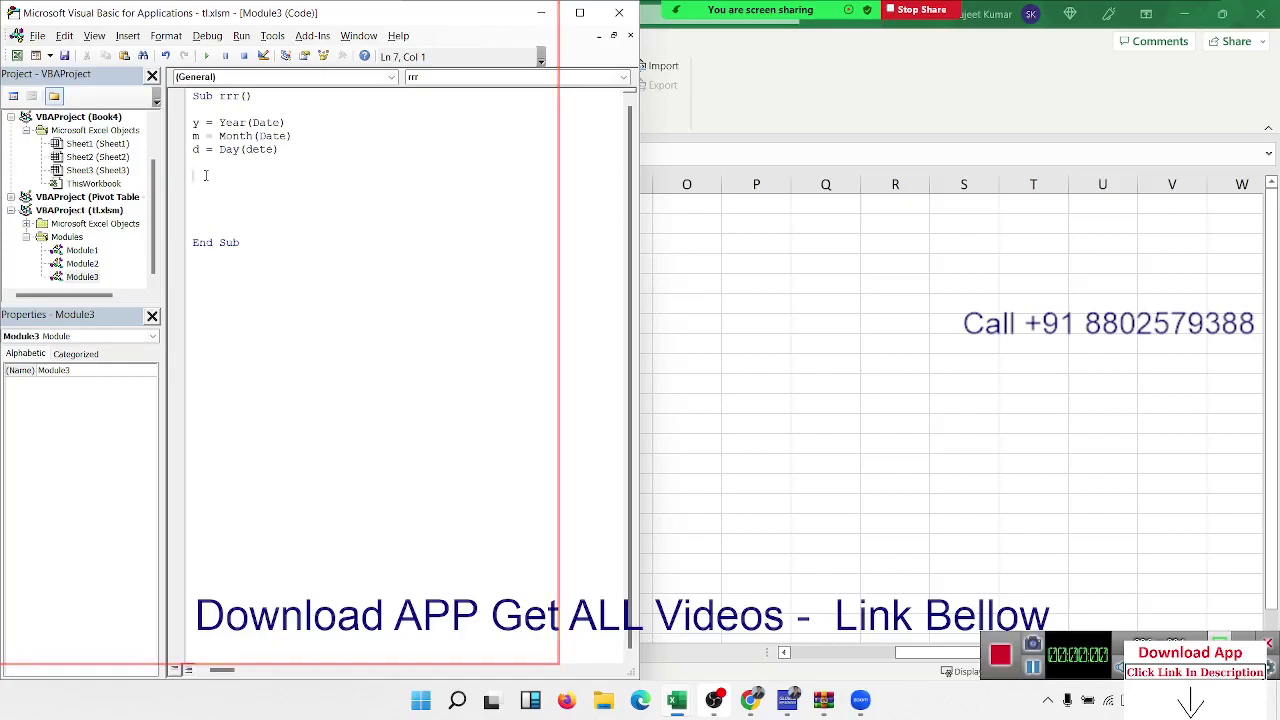
Step: Try a sample date 10/11/2022, dismiss the compile error, and delete it
key("Return")
type("dat")
type("e")
key("BackSpace")
key("BackSpace")
key("BackSpace")
key("BackSpace")
type("10/")
type("11/2022")
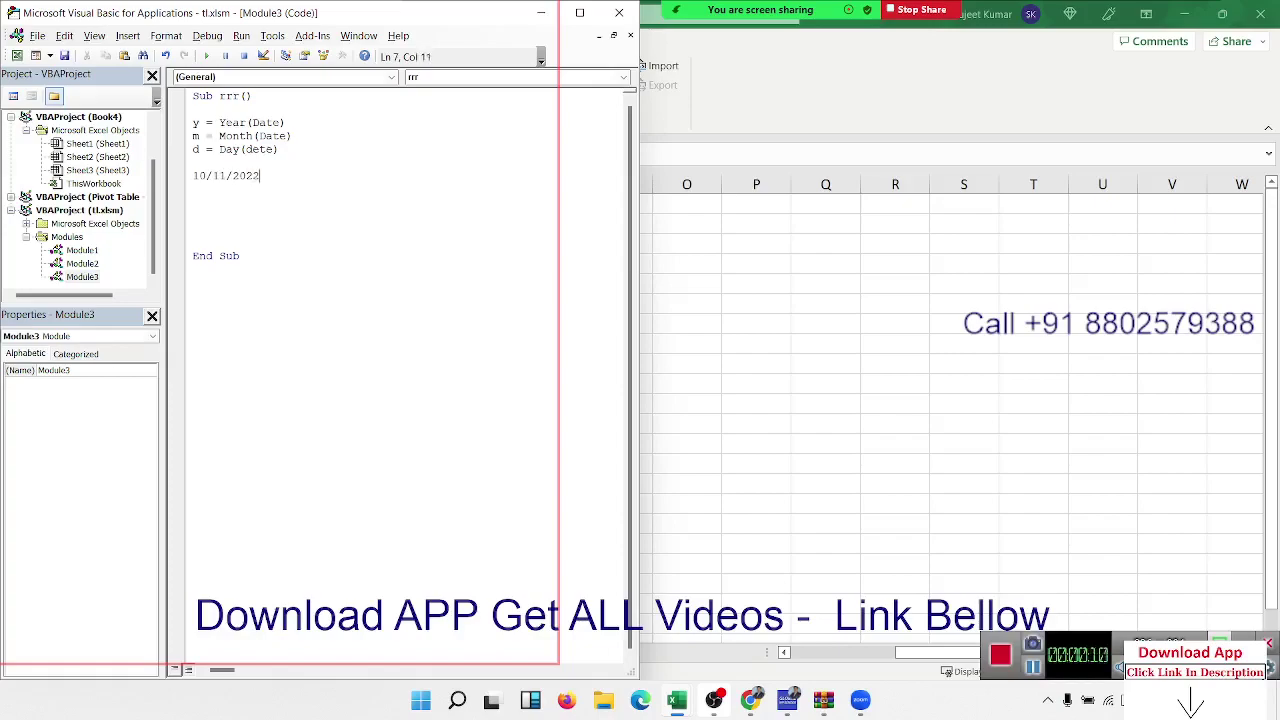
left_click_drag(282, 180, 190, 178)
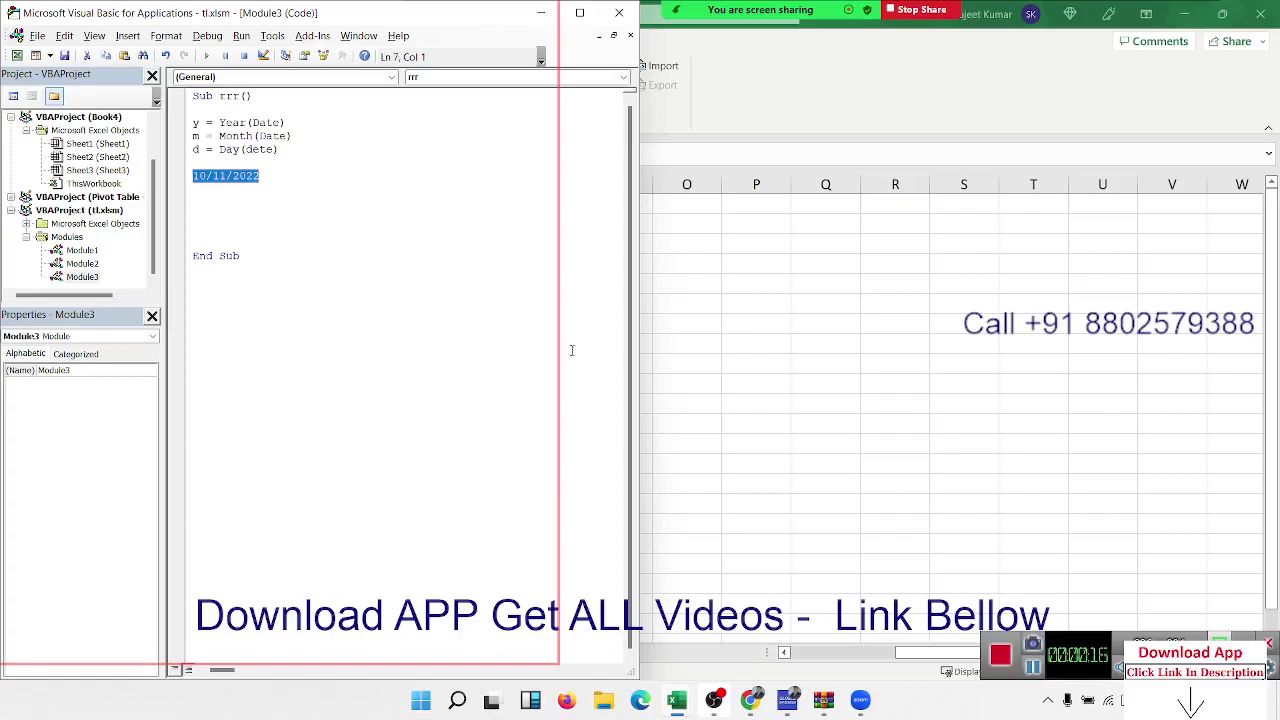
left_click(219, 224)
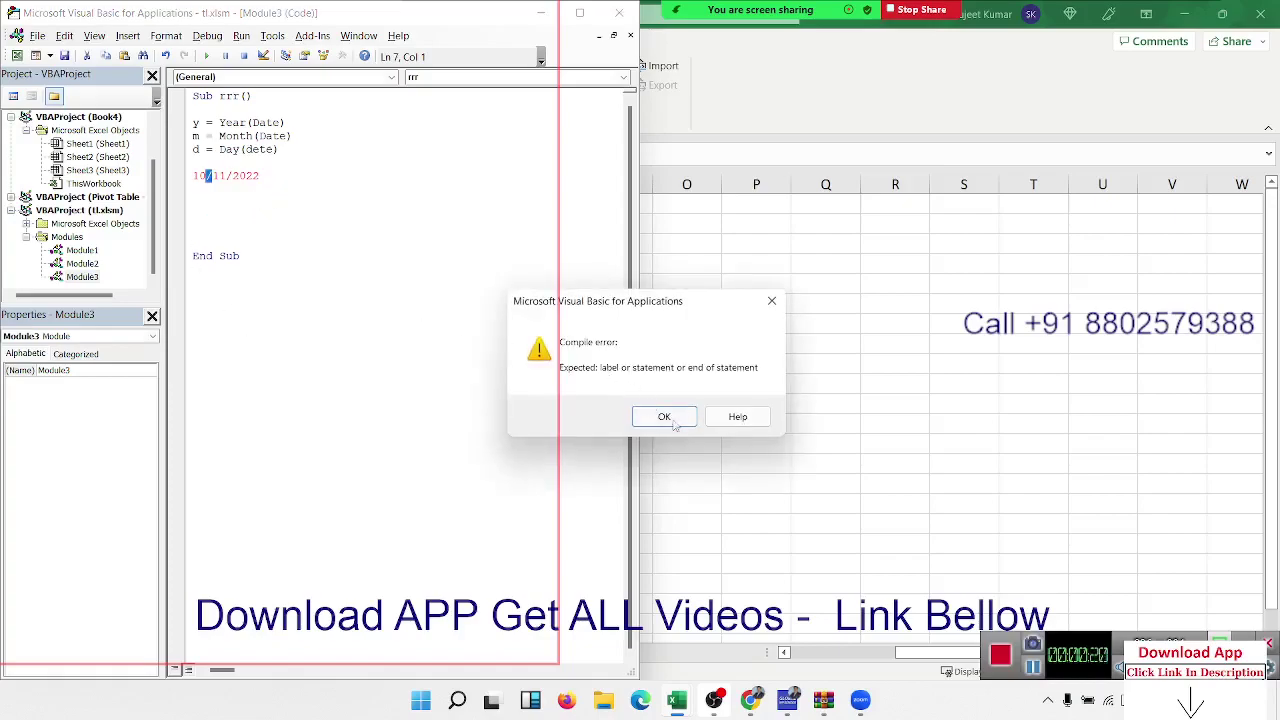
left_click(664, 418)
left_click_drag(178, 174, 176, 155)
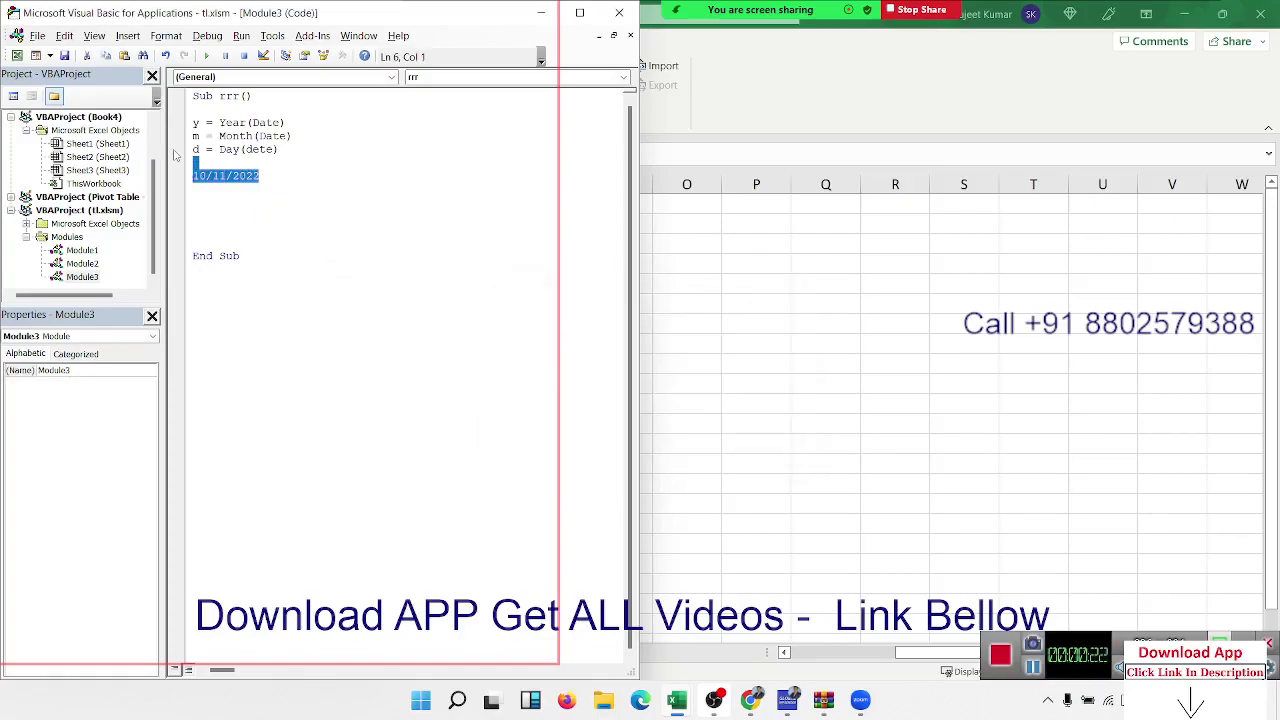
key("Delete")
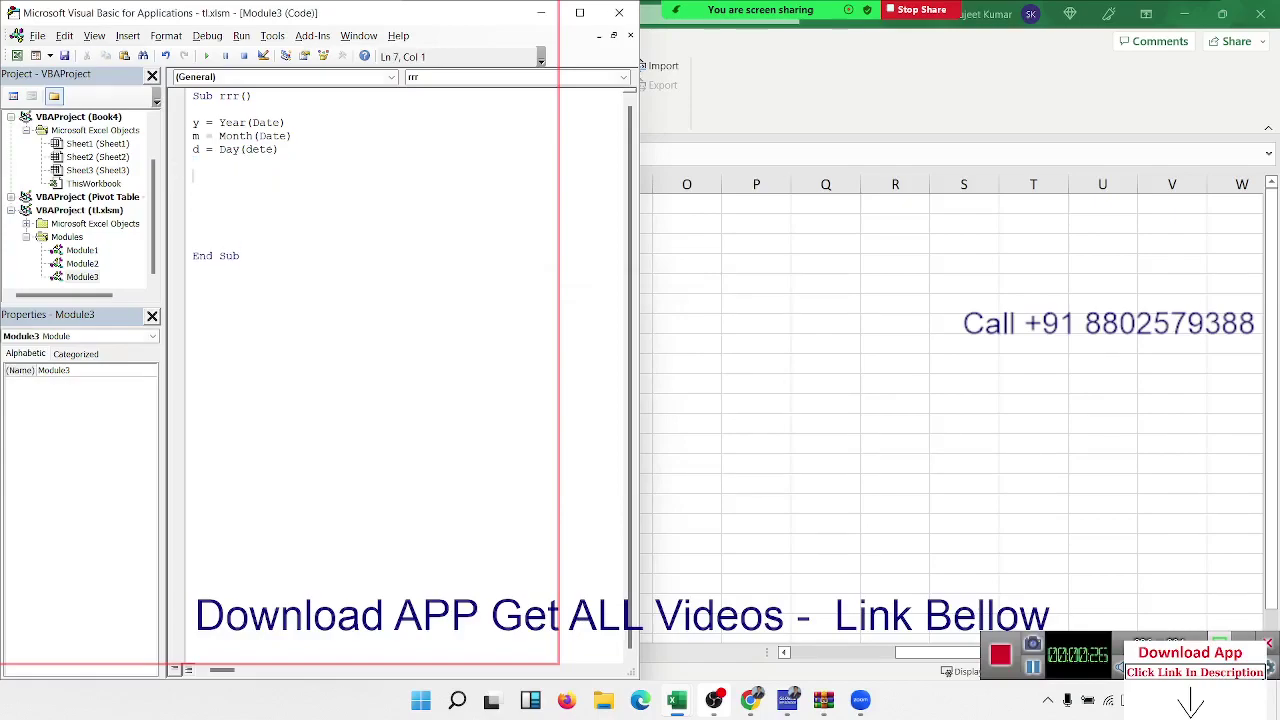
Step: Add the line dt = Format(Date, "DD-MMM-YY") to the macro
type("dt=")
type("for")
type("mat(")
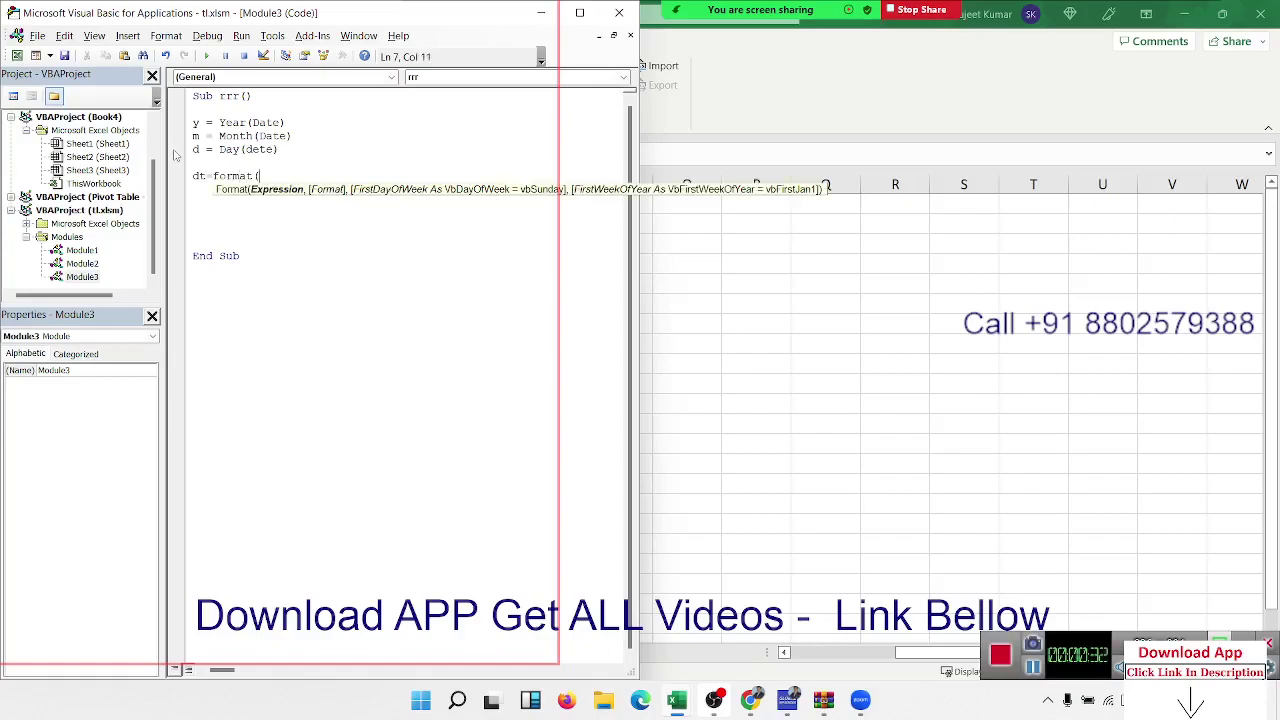
type("d")
type("ate,\"")
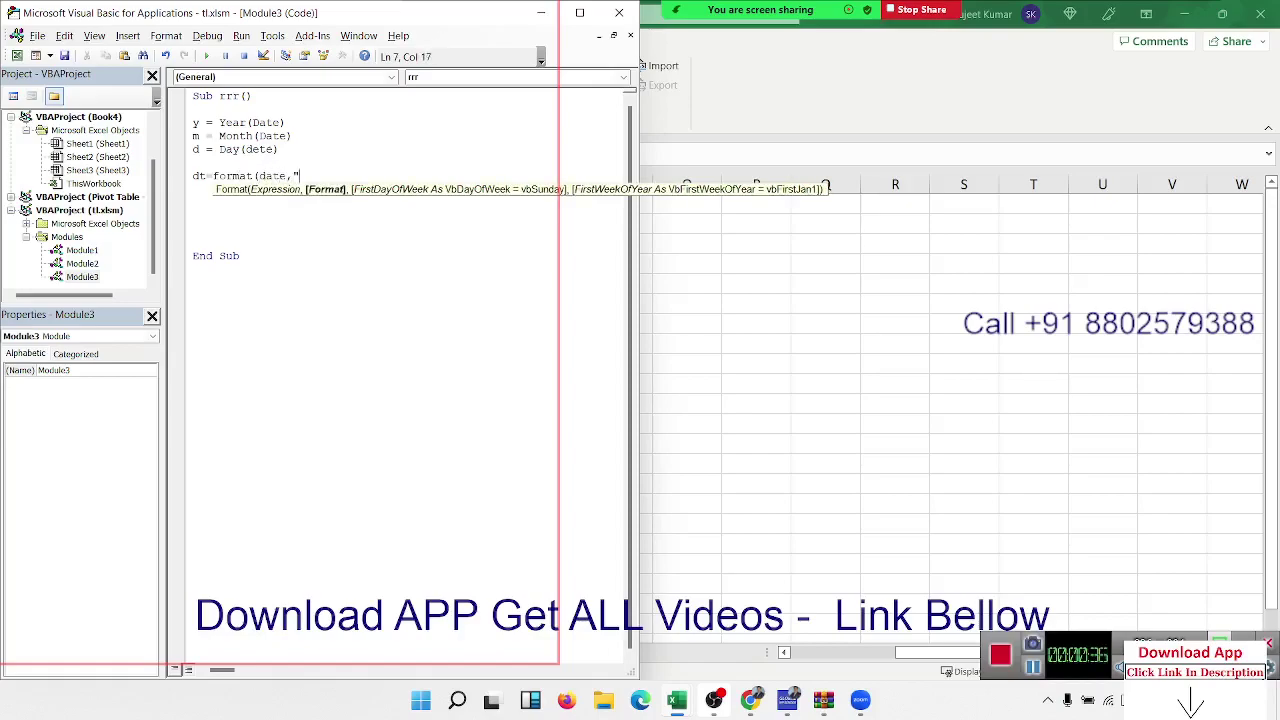
type("DD")
type("-")
key("BackSpace")
type("-MMM-")
type("YY")
type("\"")
key("Return")
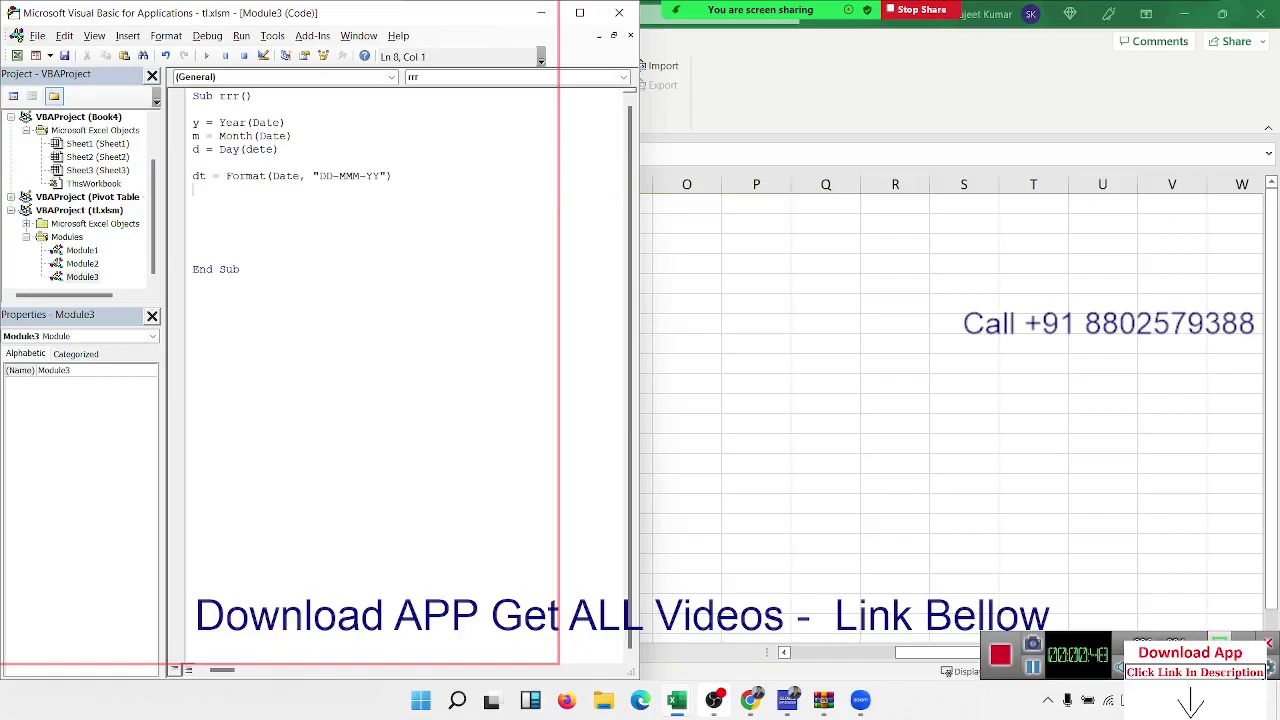
Step: Enter =TEXT(TODAY(),"DD-MMM-YYY") in cell P3, accepting Excel's correction to show 08-Nov-2022
left_click(732, 246)
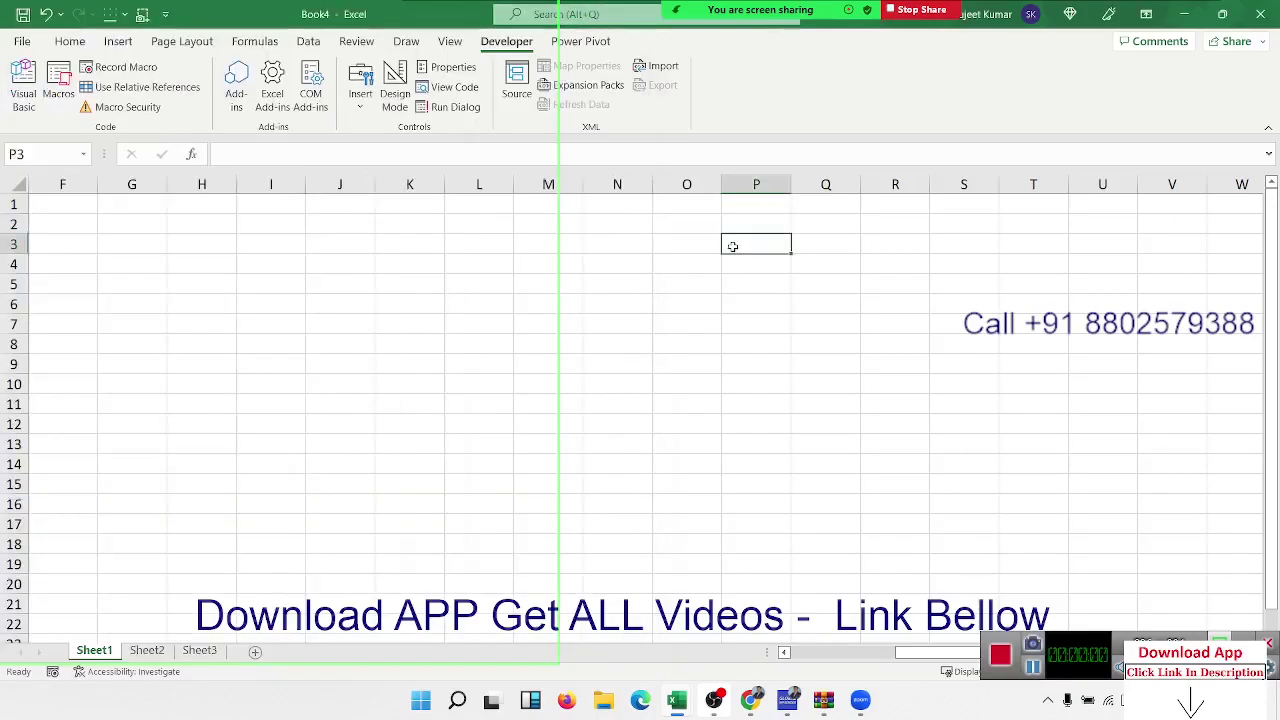
type("=te")
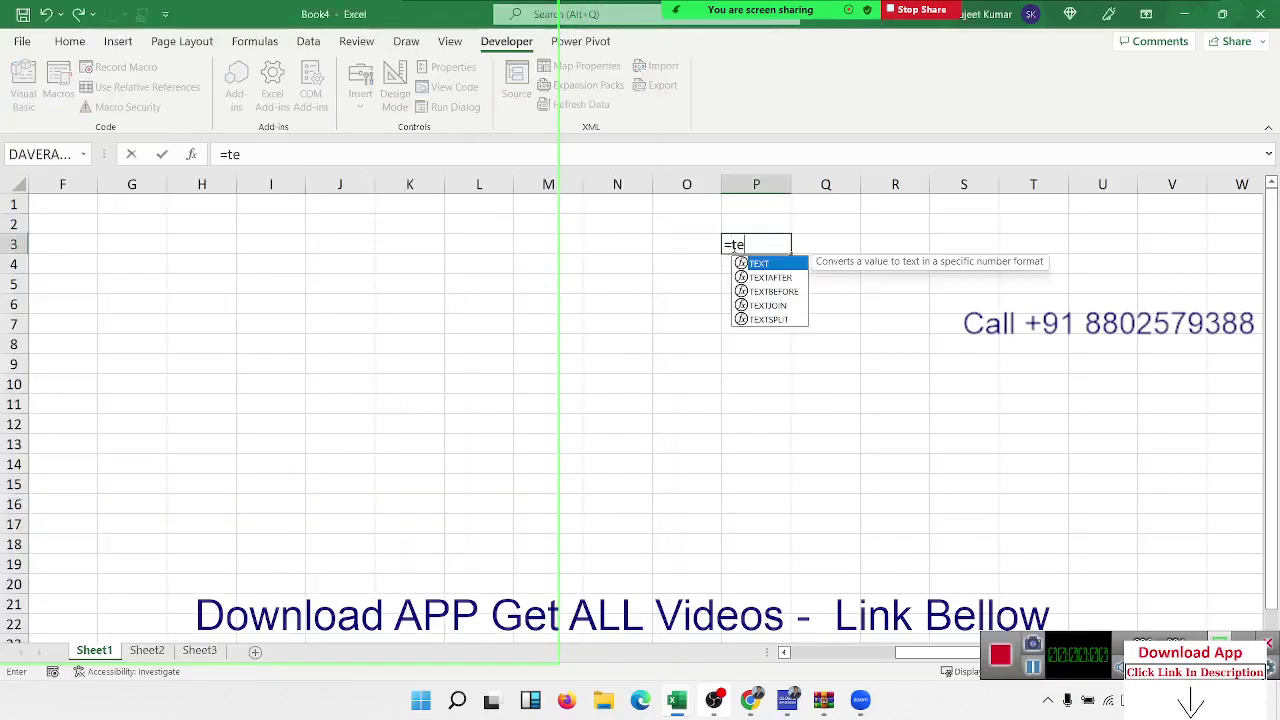
key("Tab")
type("t")
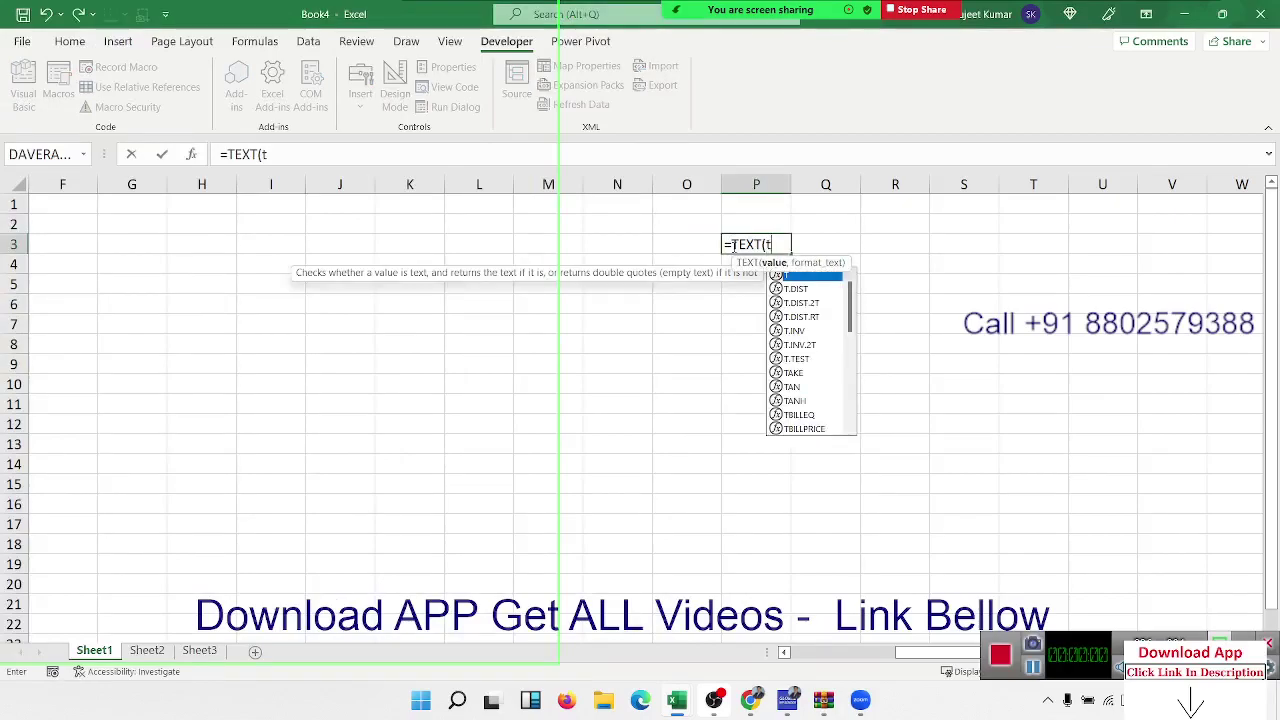
type("oday")
key("Tab")
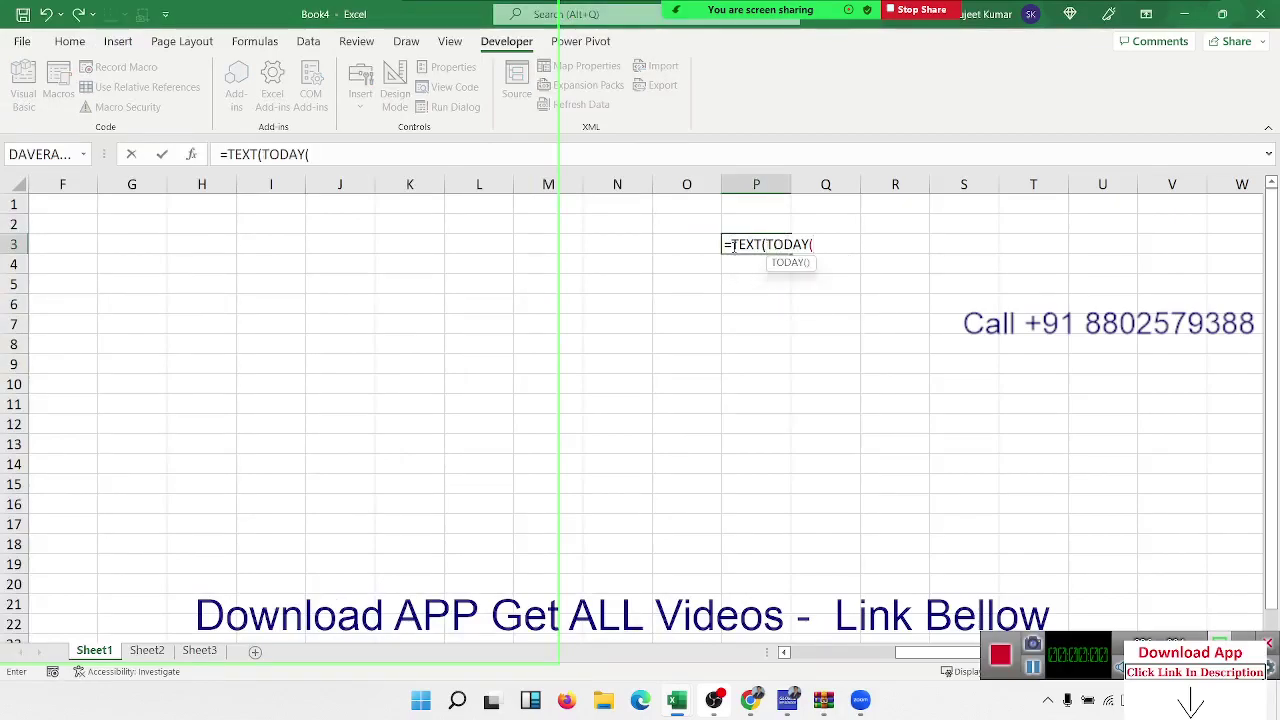
type("),")
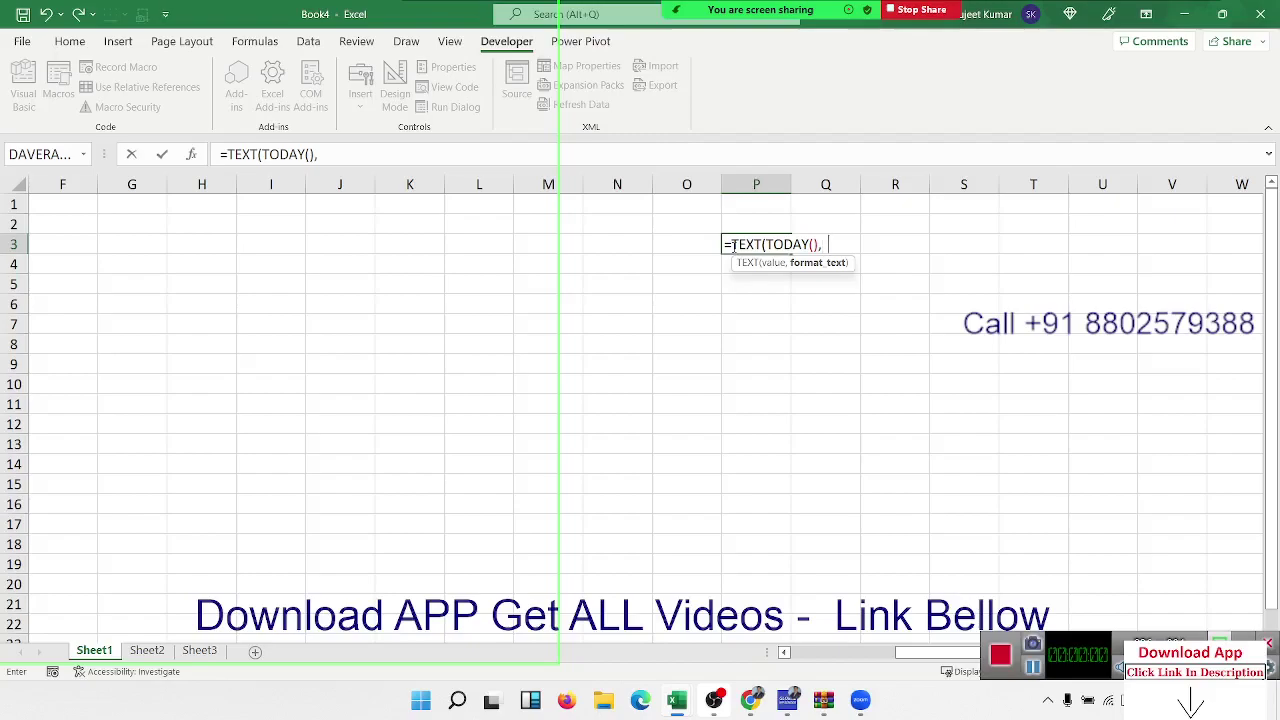
type(" DD")
type("MM")
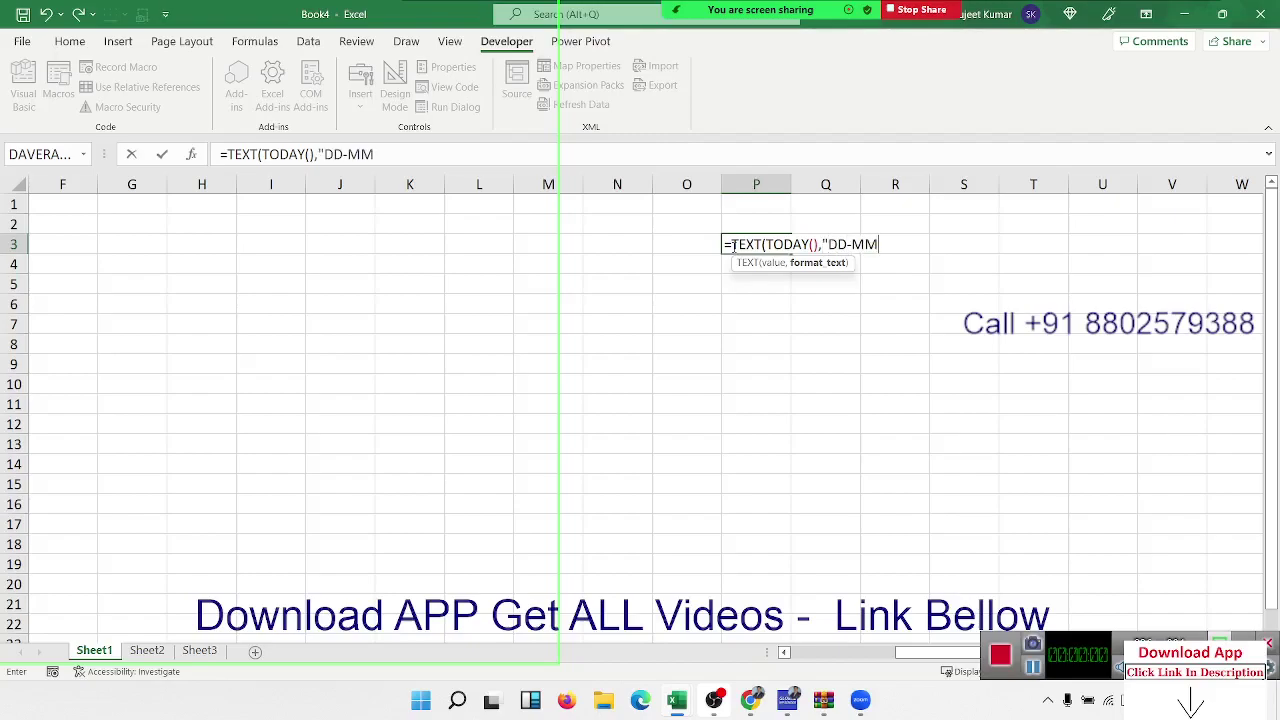
type("M-")
type("YYY\":")
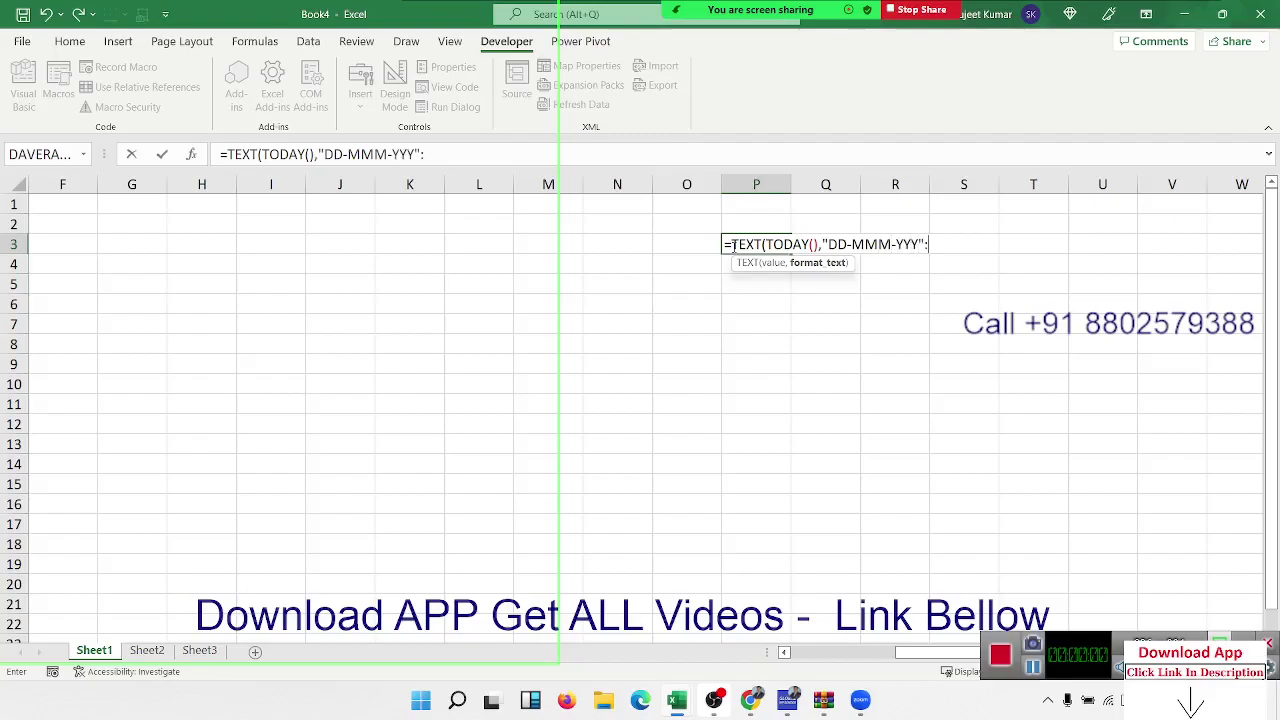
key("BackSpace")
key("Return")
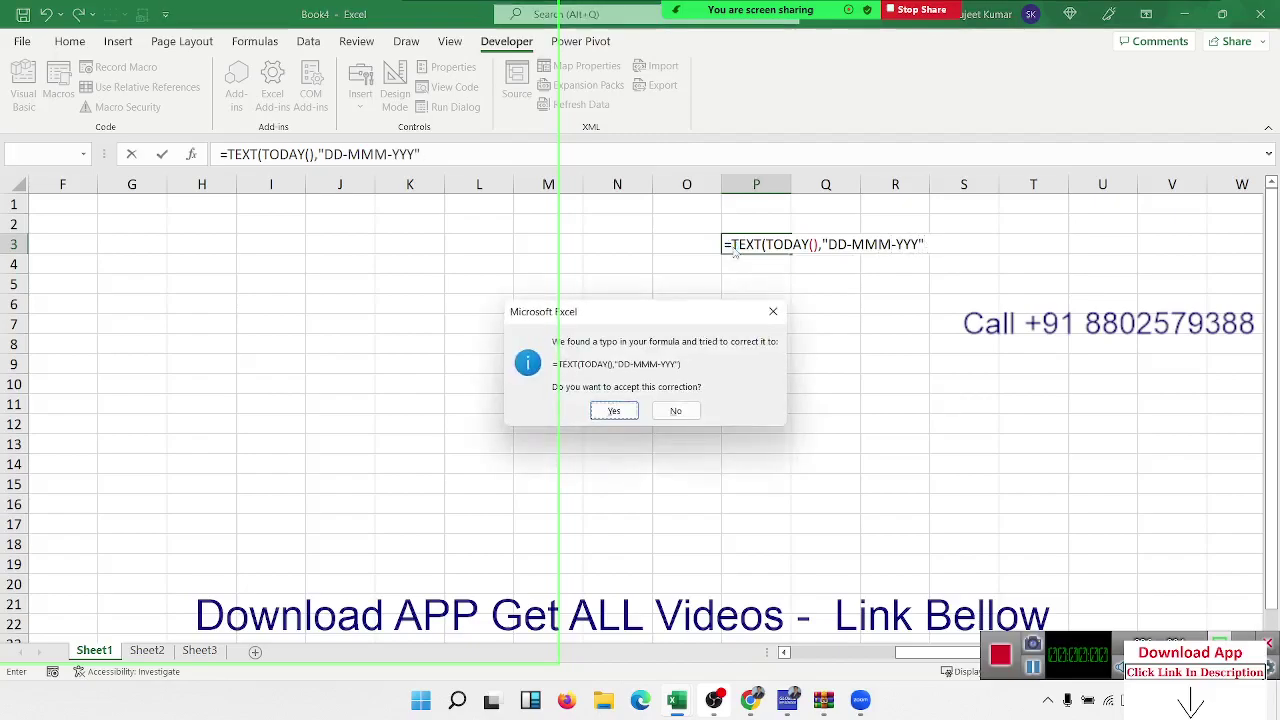
key("Return")
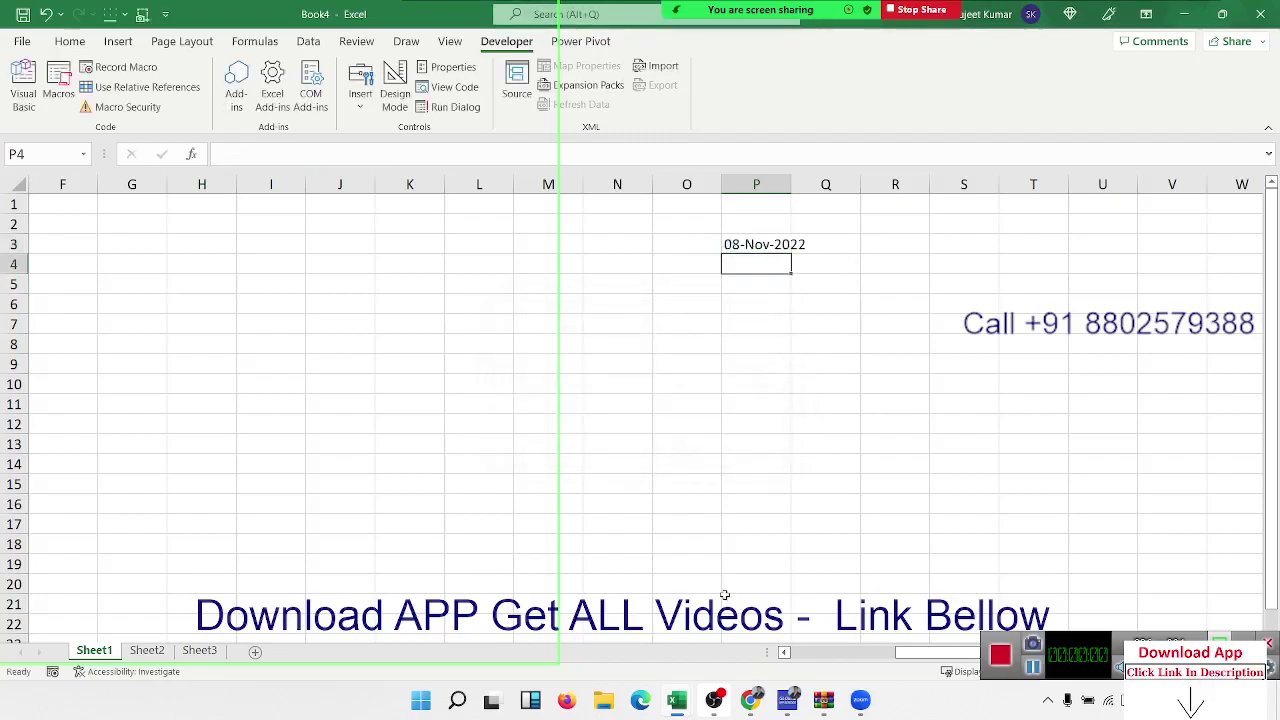
Step: Snap the VBA editor to the left half of the screen and Book4 to the right
mouse_move(750, 700)
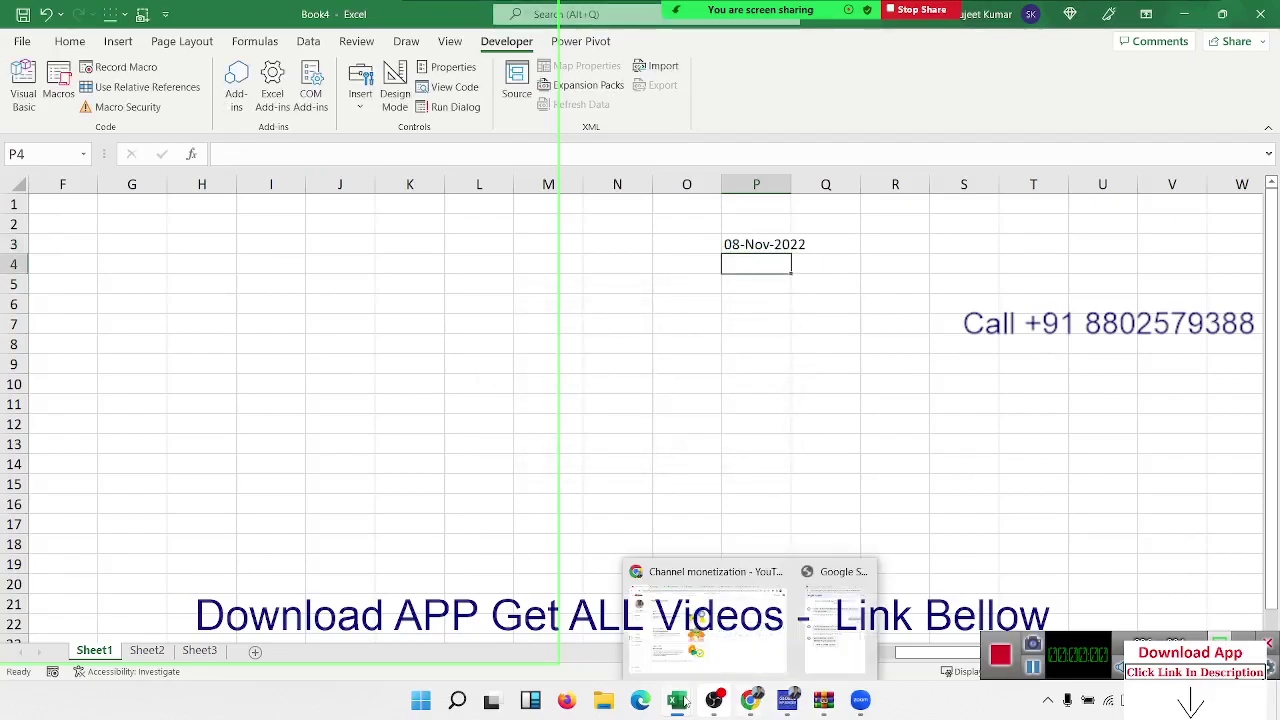
mouse_move(678, 700)
left_click(893, 565)
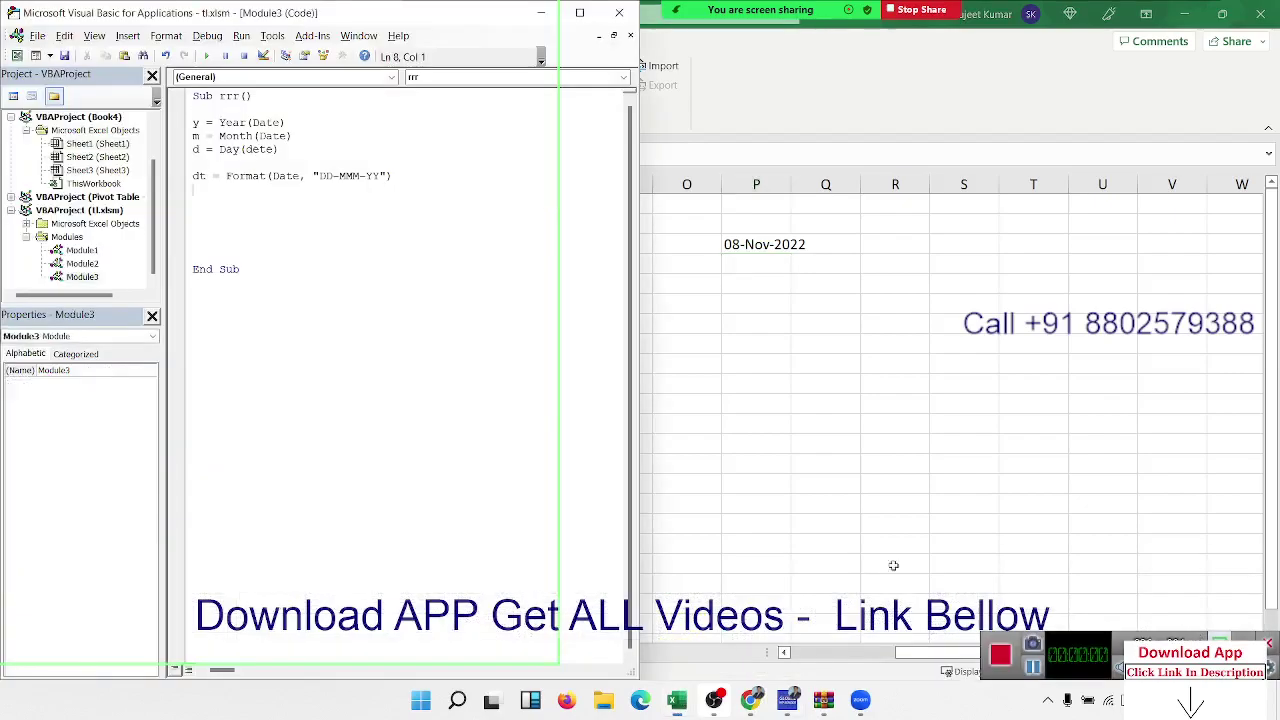
mouse_move(587, 20)
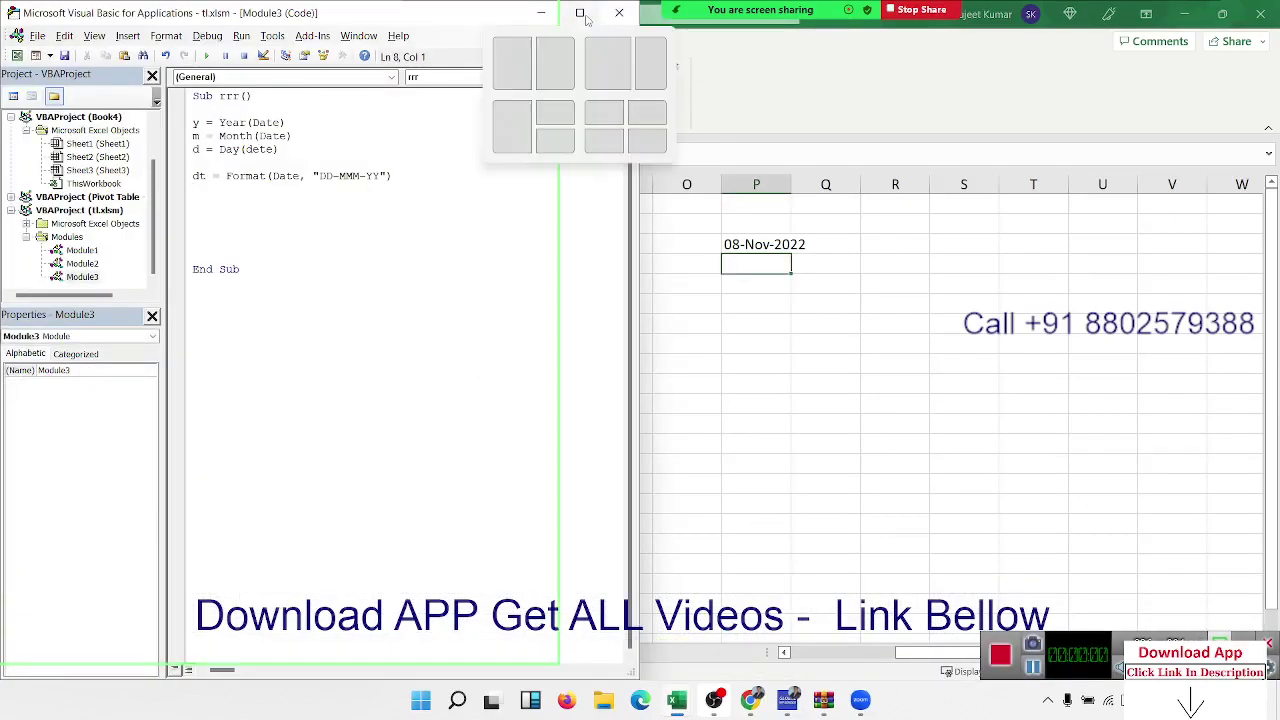
left_click(512, 63)
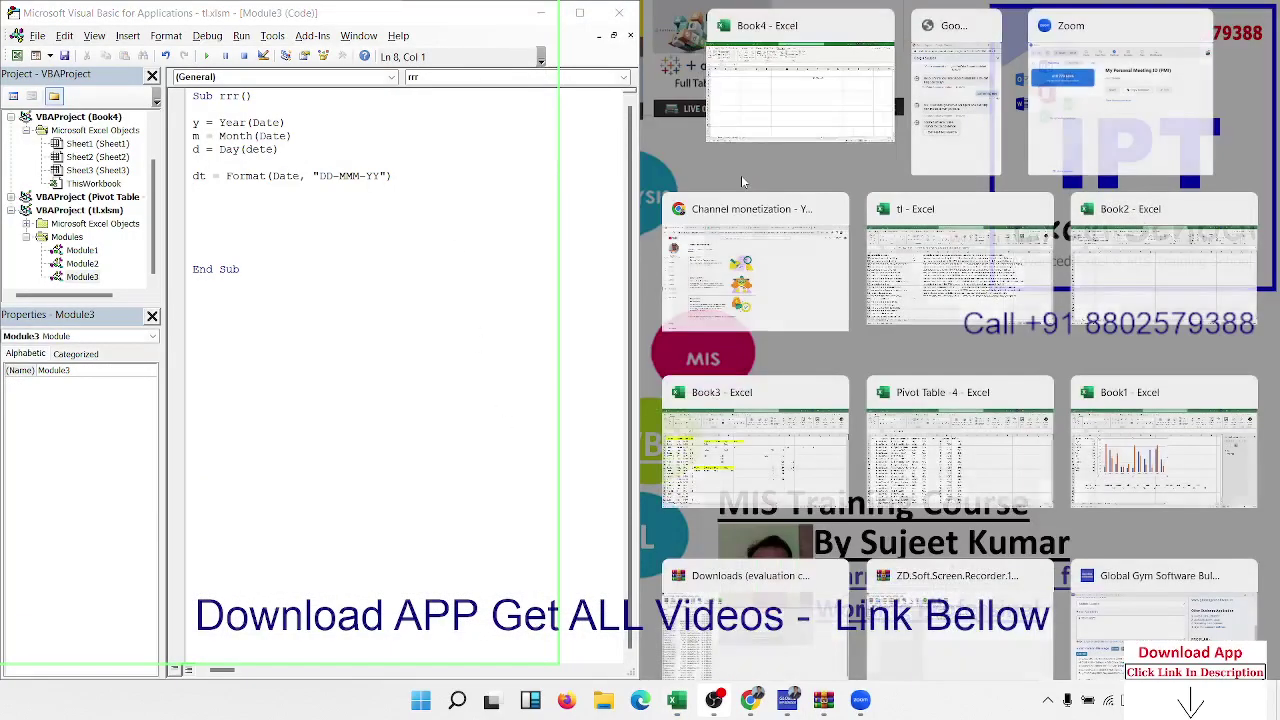
left_click(757, 125)
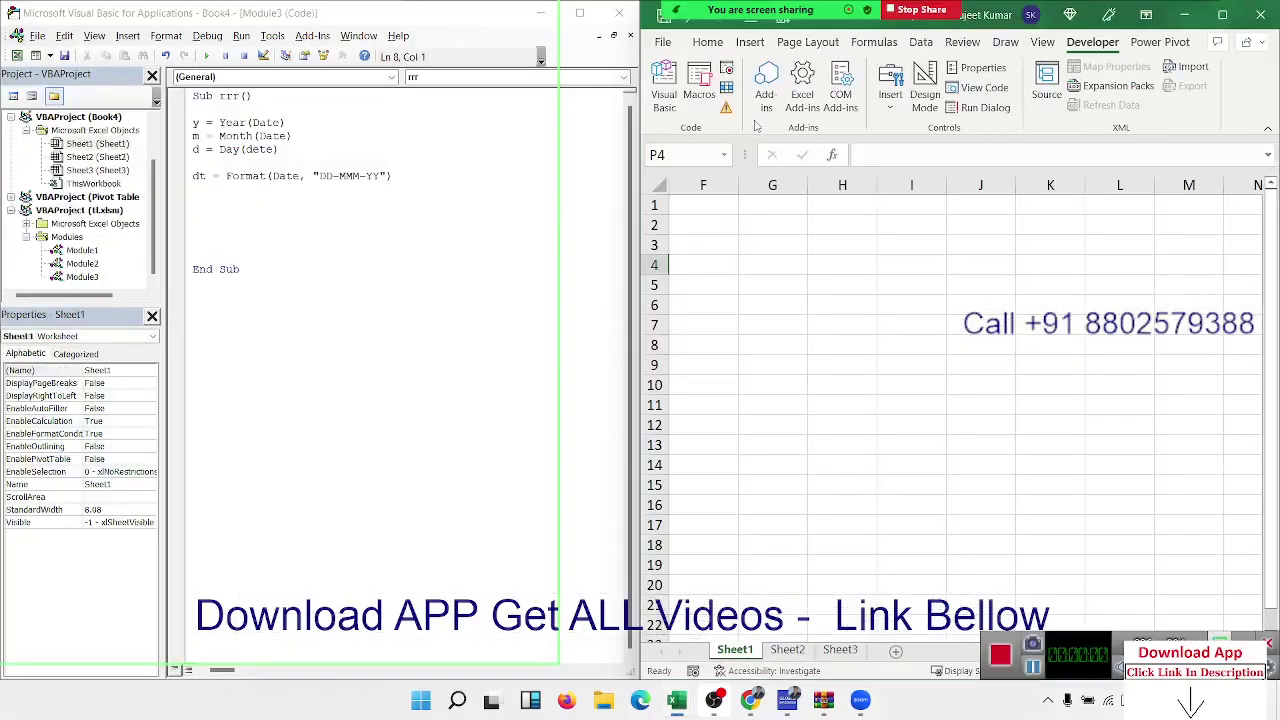
left_click(413, 310)
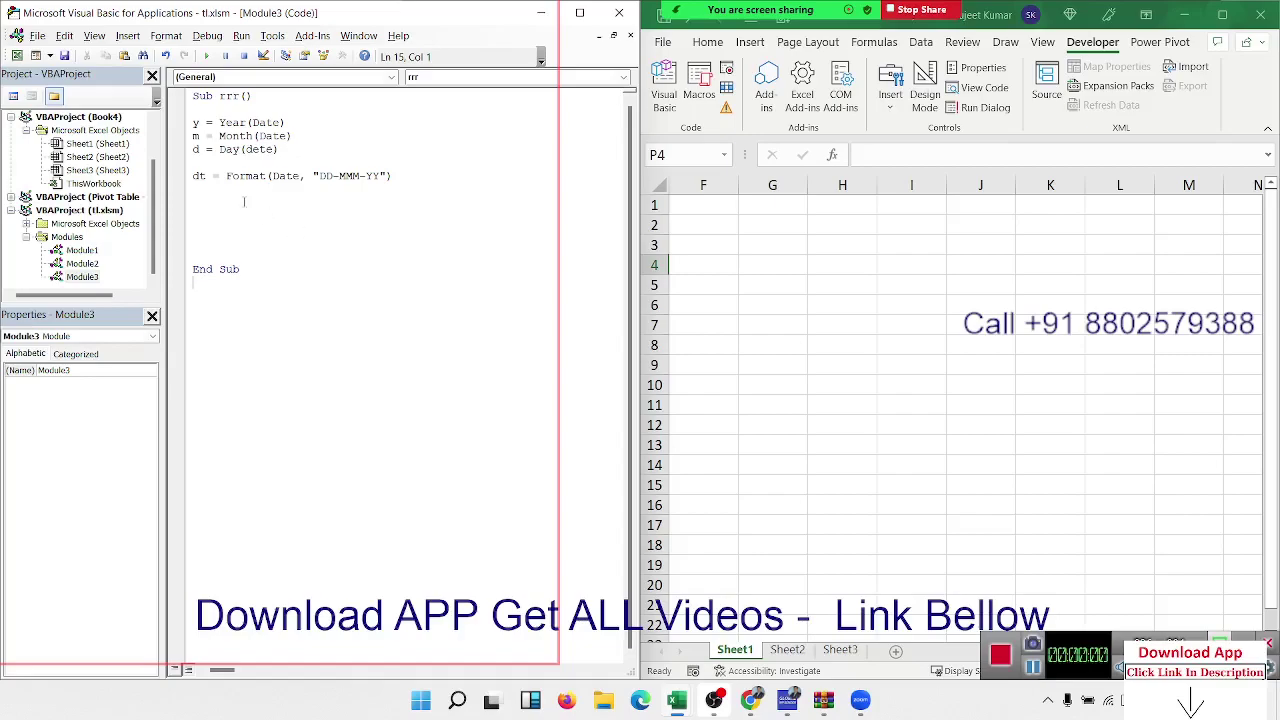
Step: Add a MkDir "E:\2022" line under the Format line
left_click(238, 197)
type("mkdir")
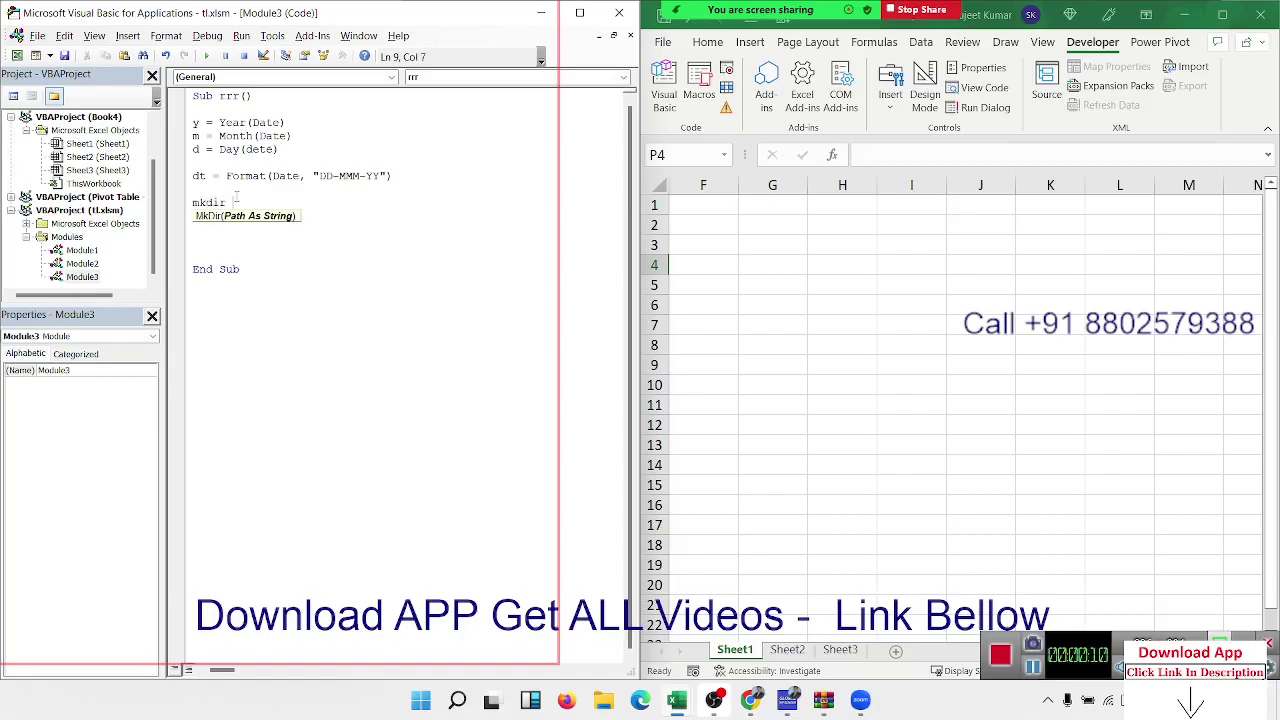
type(" \"E")
type(":\\")
type("\"")
key("BackSpace")
type("20")
type("22\"")
key("Return")
Step: Replace the hard-coded 2022 with & y so the folder uses the year variable
double_click(272, 202)
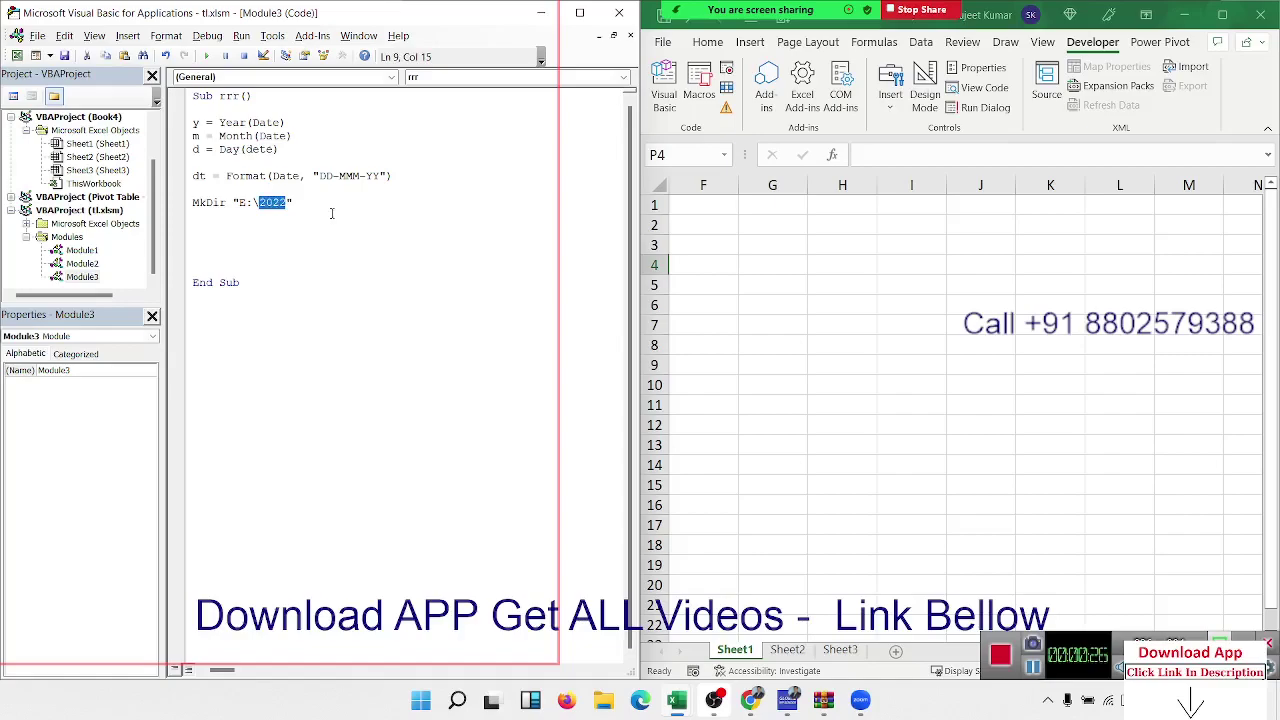
left_click_drag(202, 123, 188, 124)
double_click(272, 202)
key("BackSpace")
key("Down")
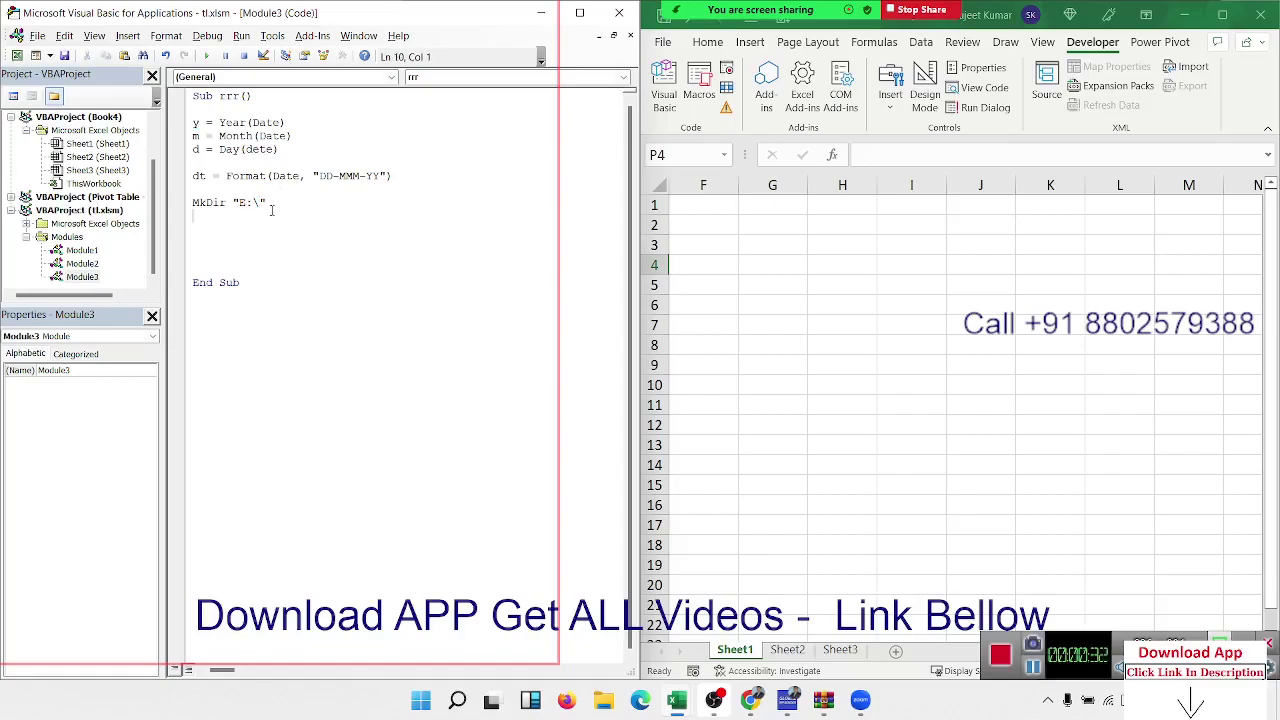
left_click(271, 207)
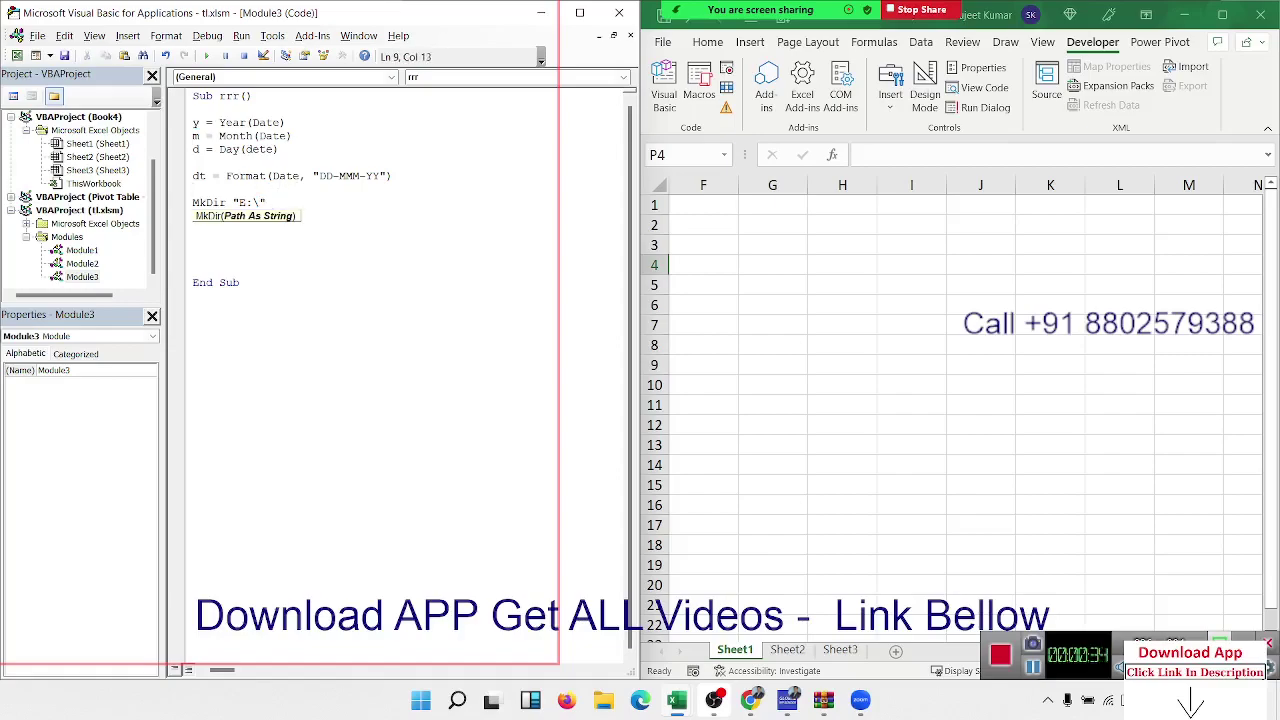
type("& ")
type("y")
key("Return")
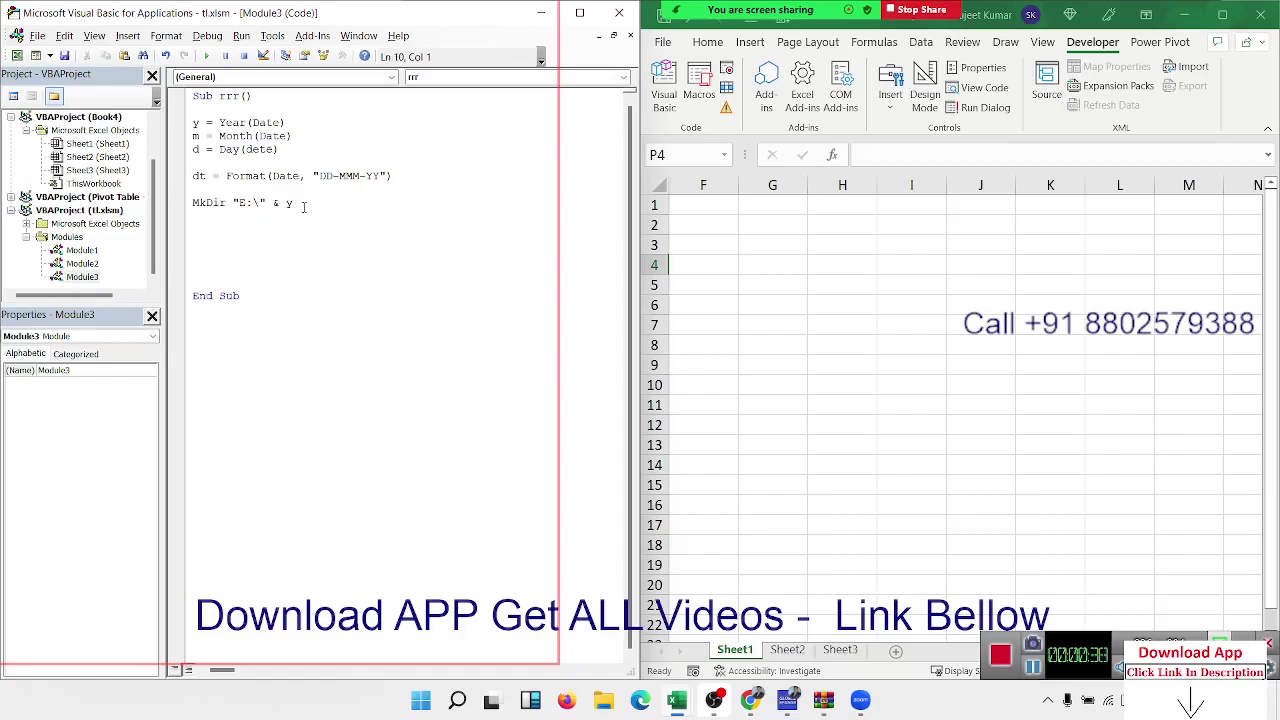
left_click_drag(290, 203, 193, 203)
Step: Duplicate the MkDir line and append & "\" & m for the month folder
key("ctrl+c")
left_click(197, 215)
key("ctrl+v")
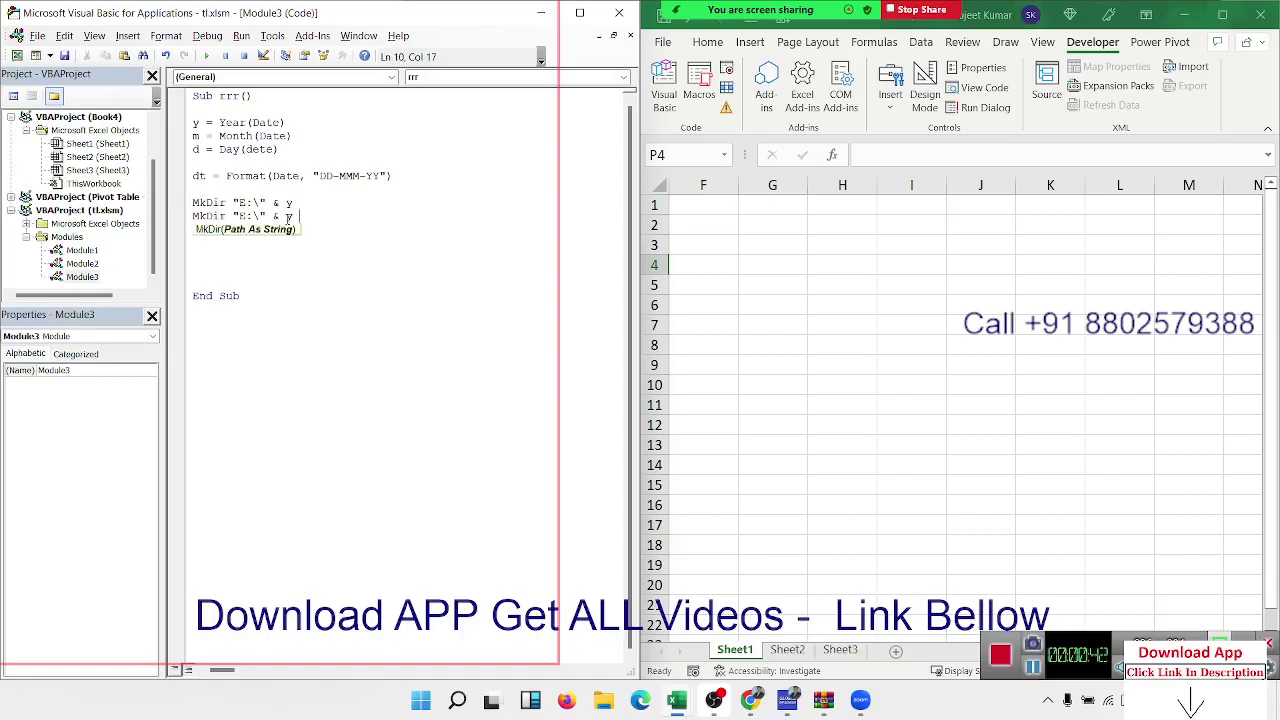
type("& \"\\")
type("\" ")
type("& m")
Step: Duplicate the month line and append & "\" & d for the day folder
left_click_drag(359, 216, 204, 225)
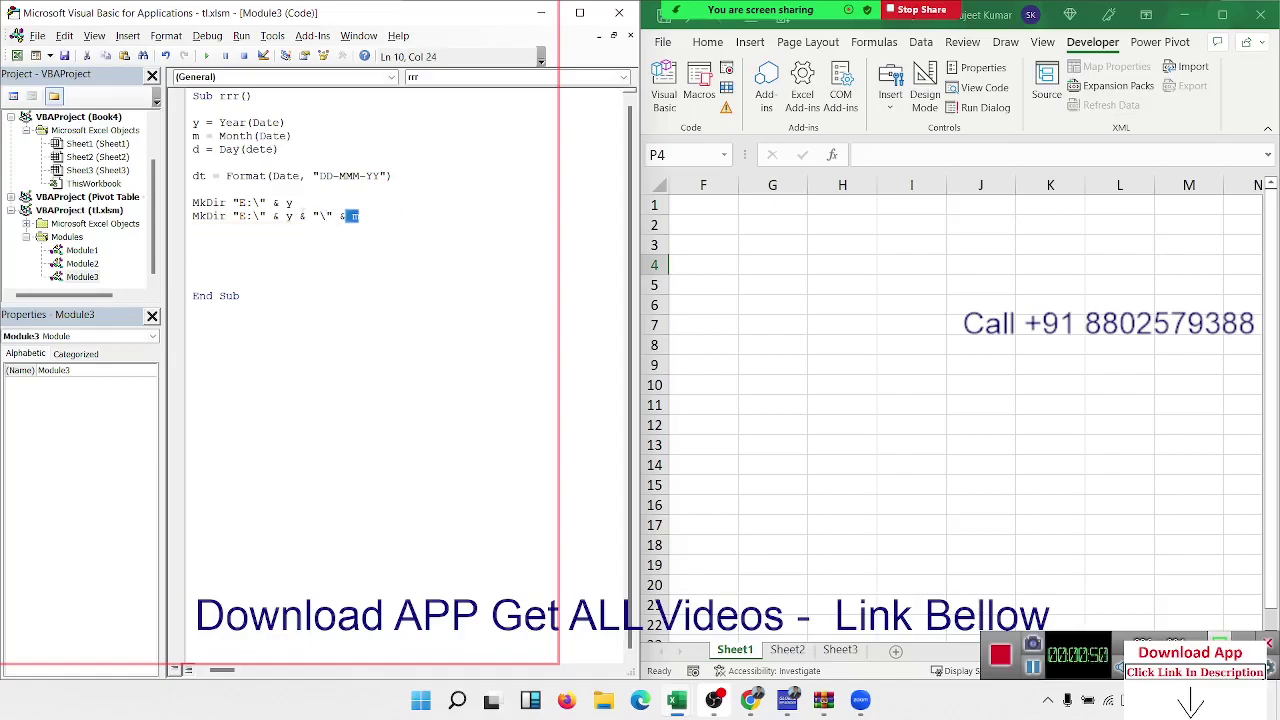
key("ctrl+c")
left_click(204, 225)
key("ctrl+v")
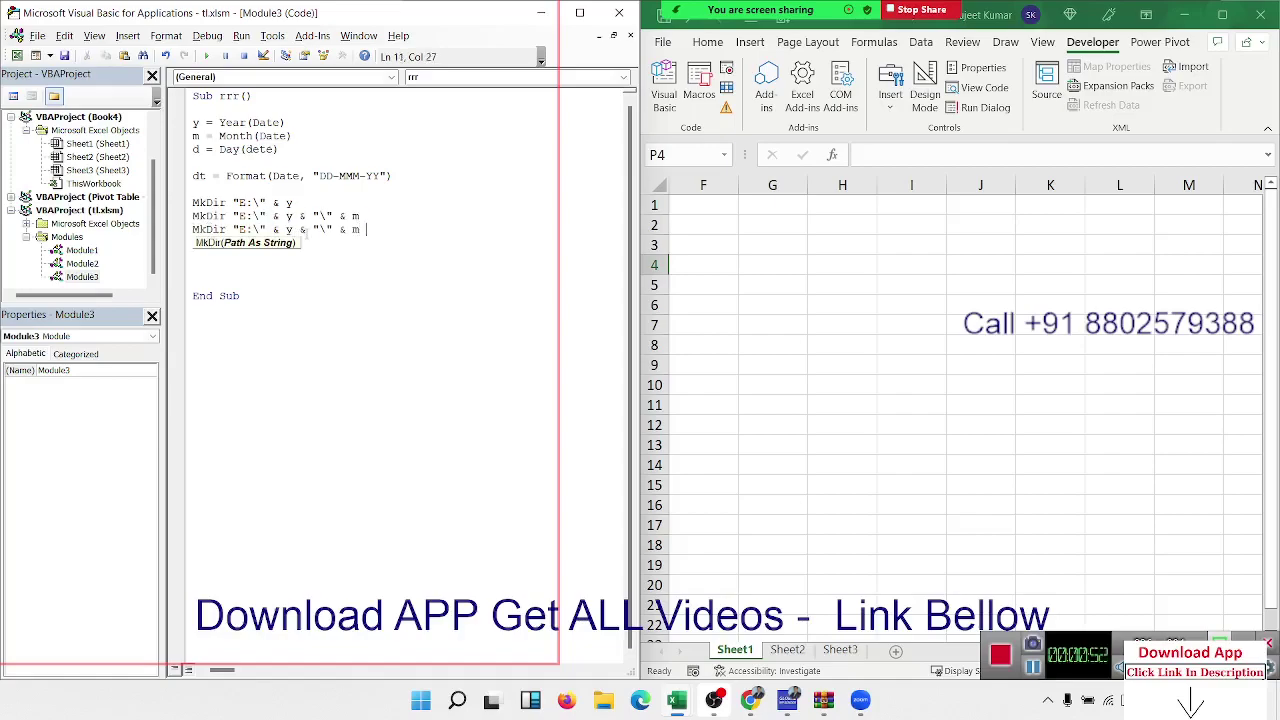
type("& \"")
type("\\\"")
type(" & ")
type("d")
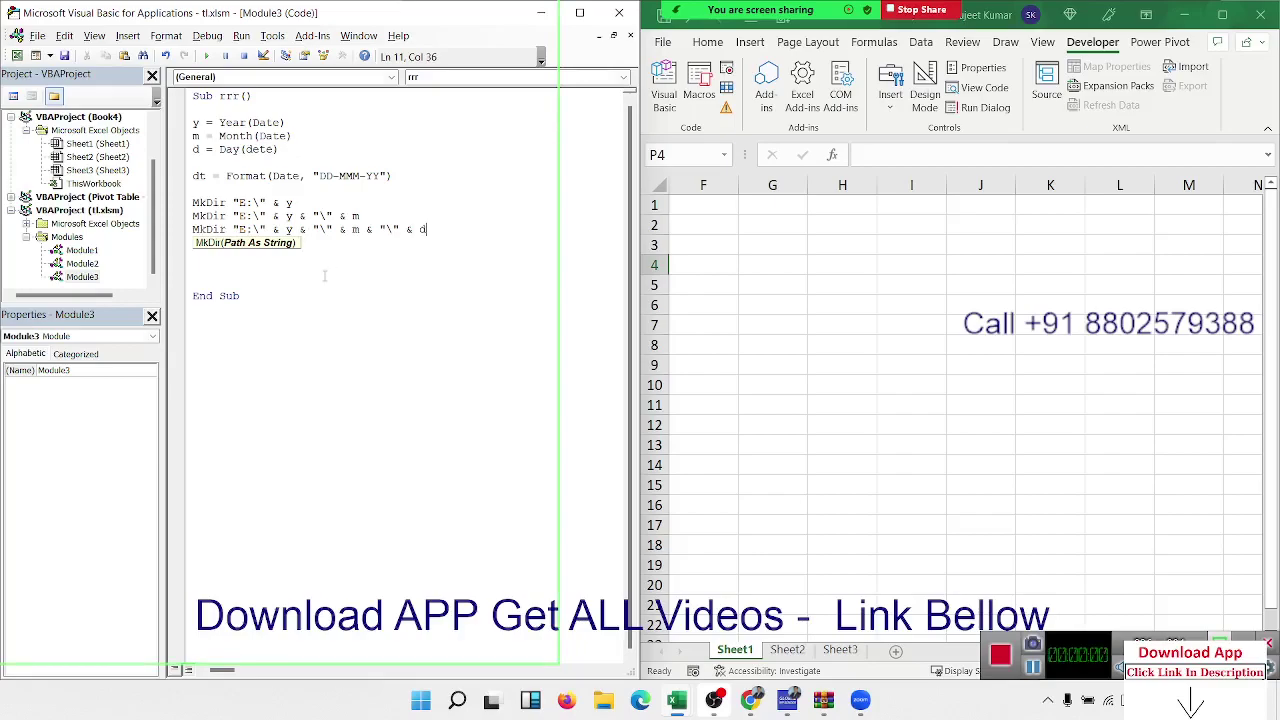
left_click(316, 280)
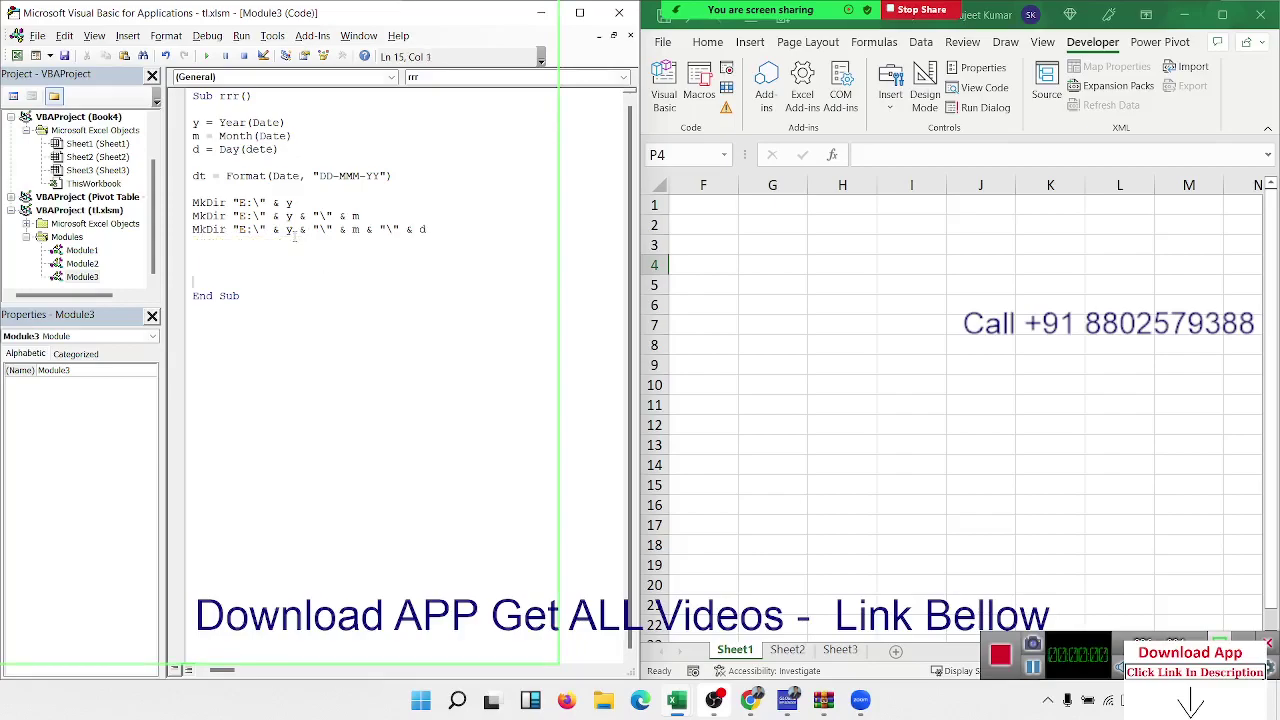
left_click_drag(300, 202, 199, 203)
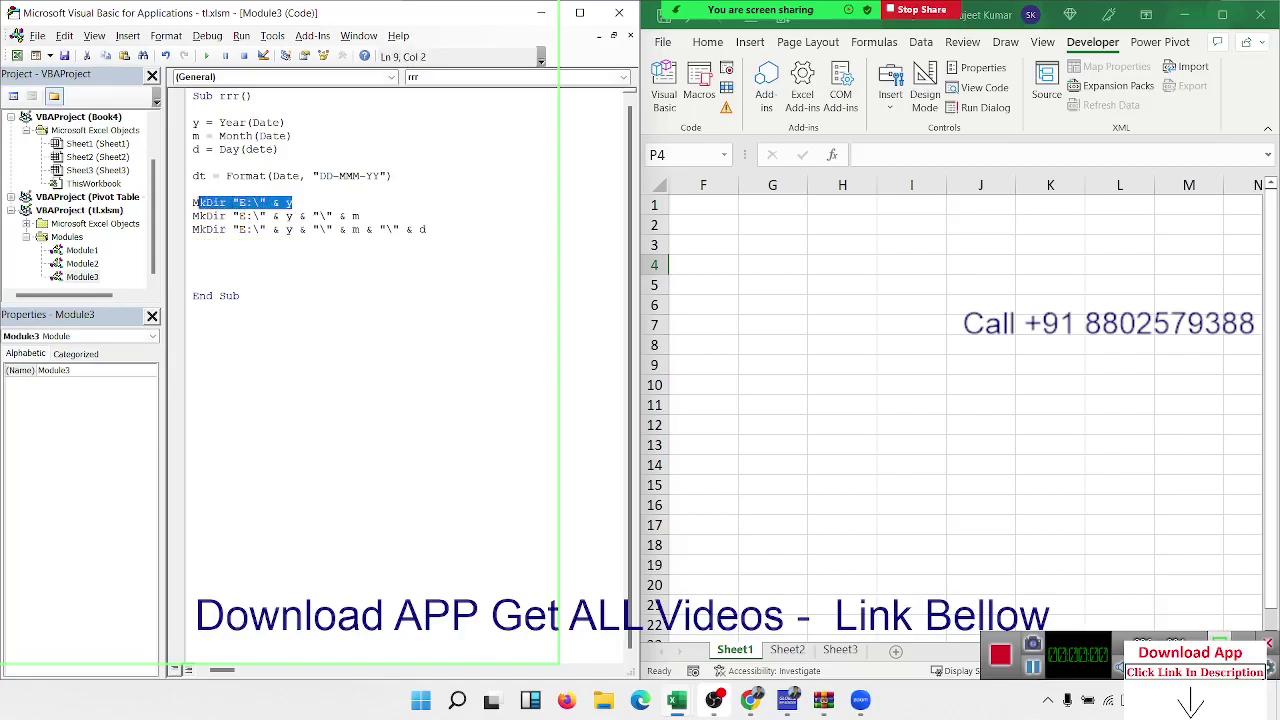
left_click_drag(360, 216, 191, 216)
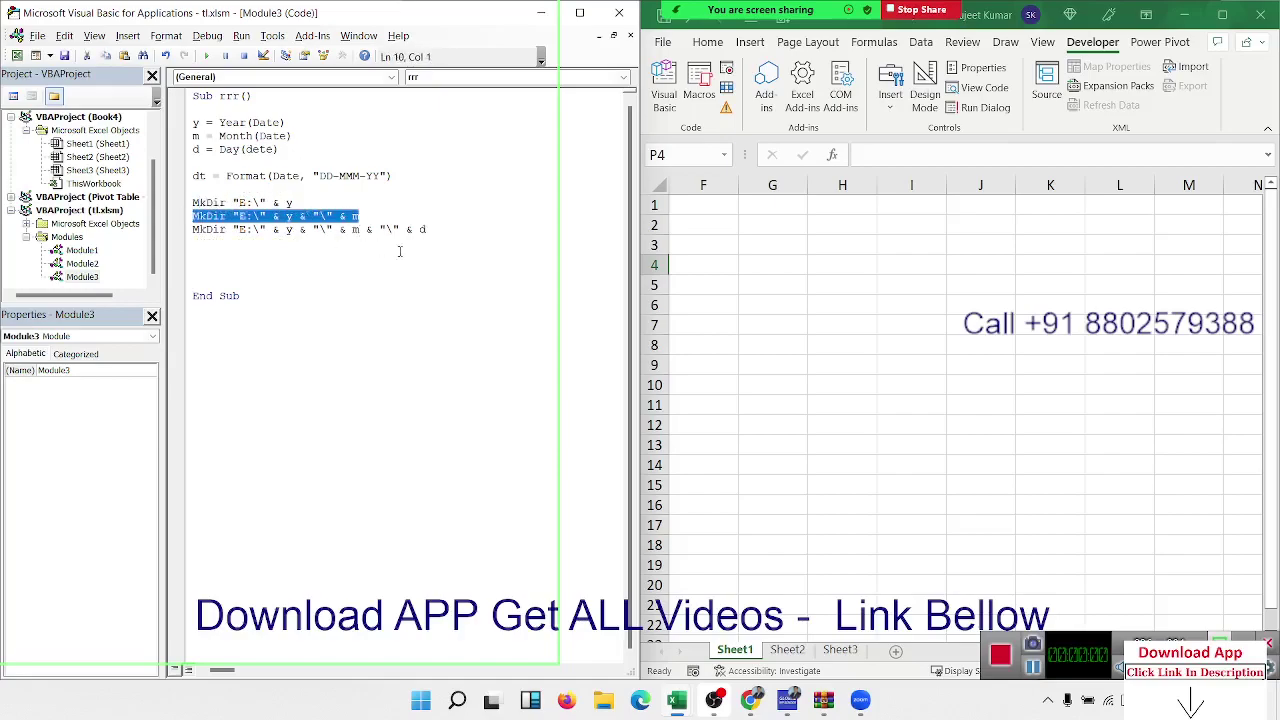
left_click_drag(430, 230, 206, 232)
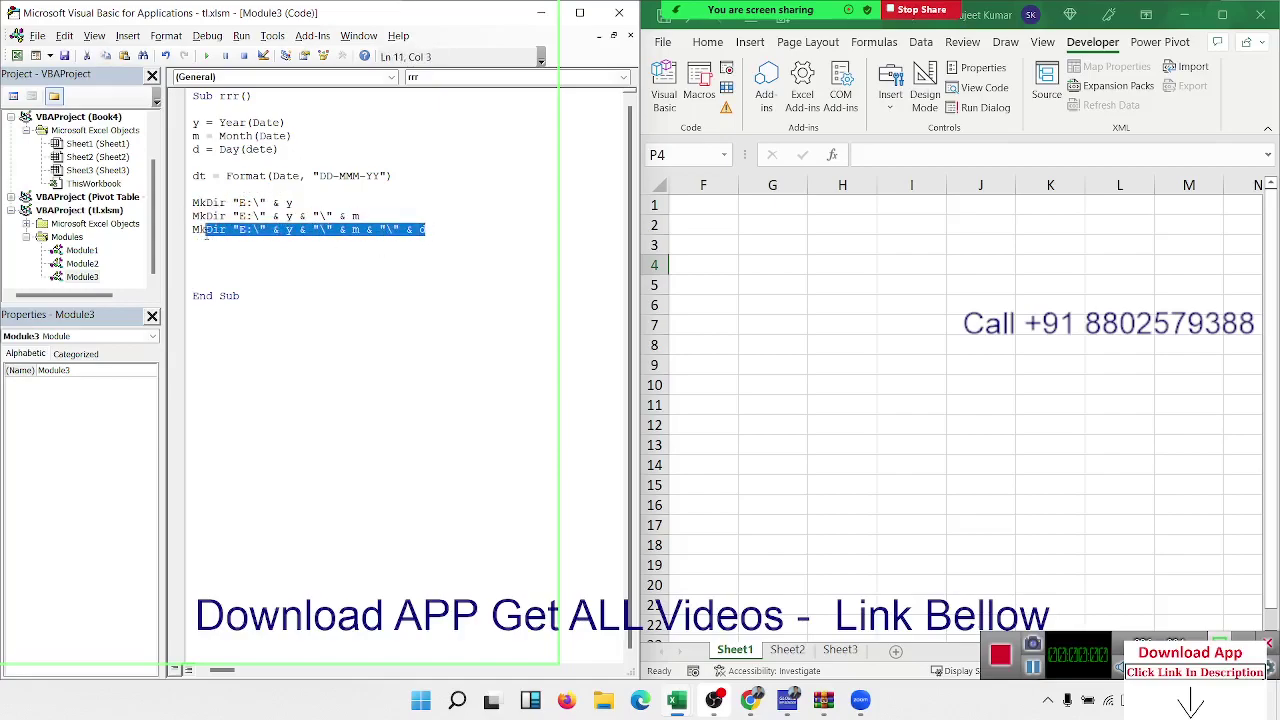
left_click(258, 254)
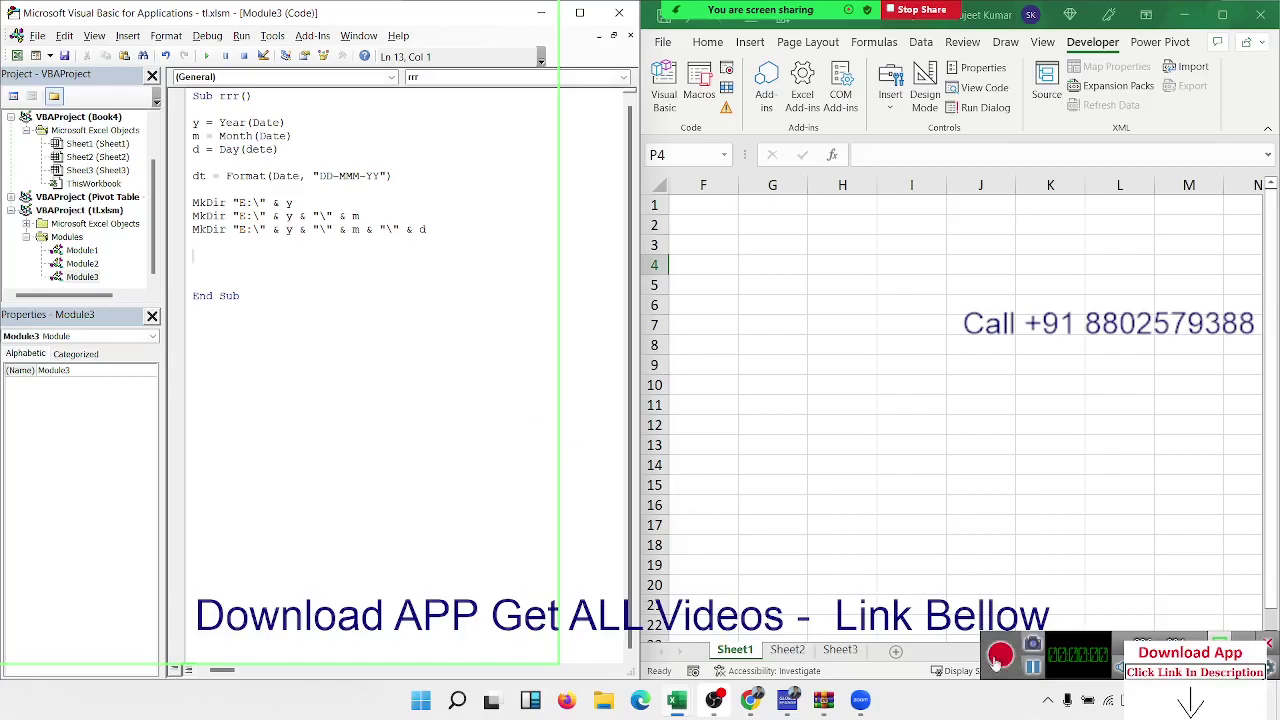
left_click(996, 658)
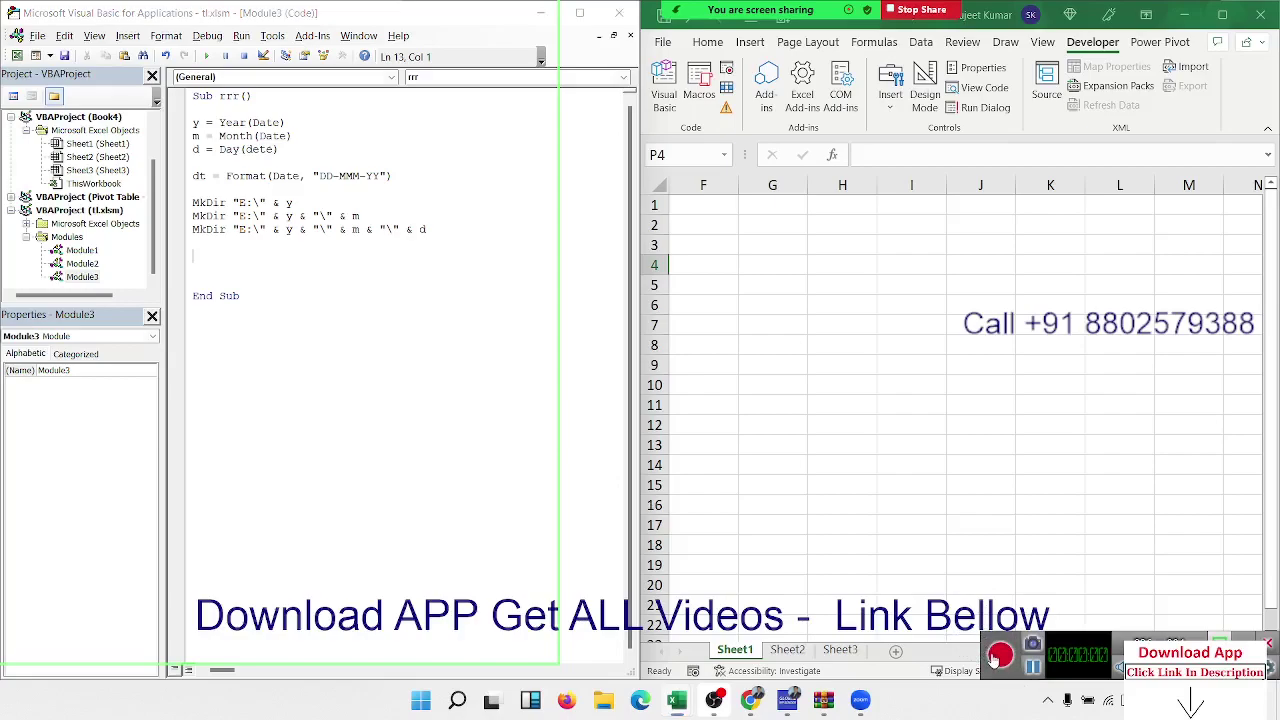
left_click(240, 281)
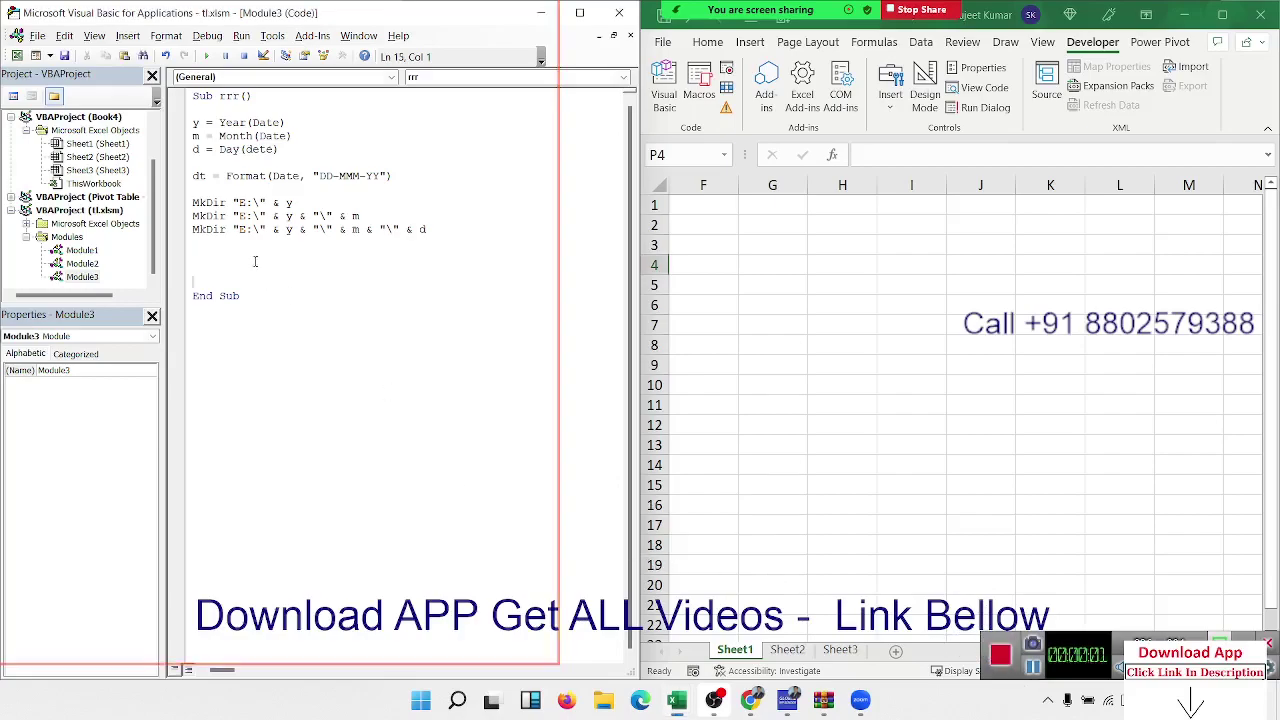
key("Return")
key("Up")
key("Up")
left_click(193, 255)
key("shift+Down")
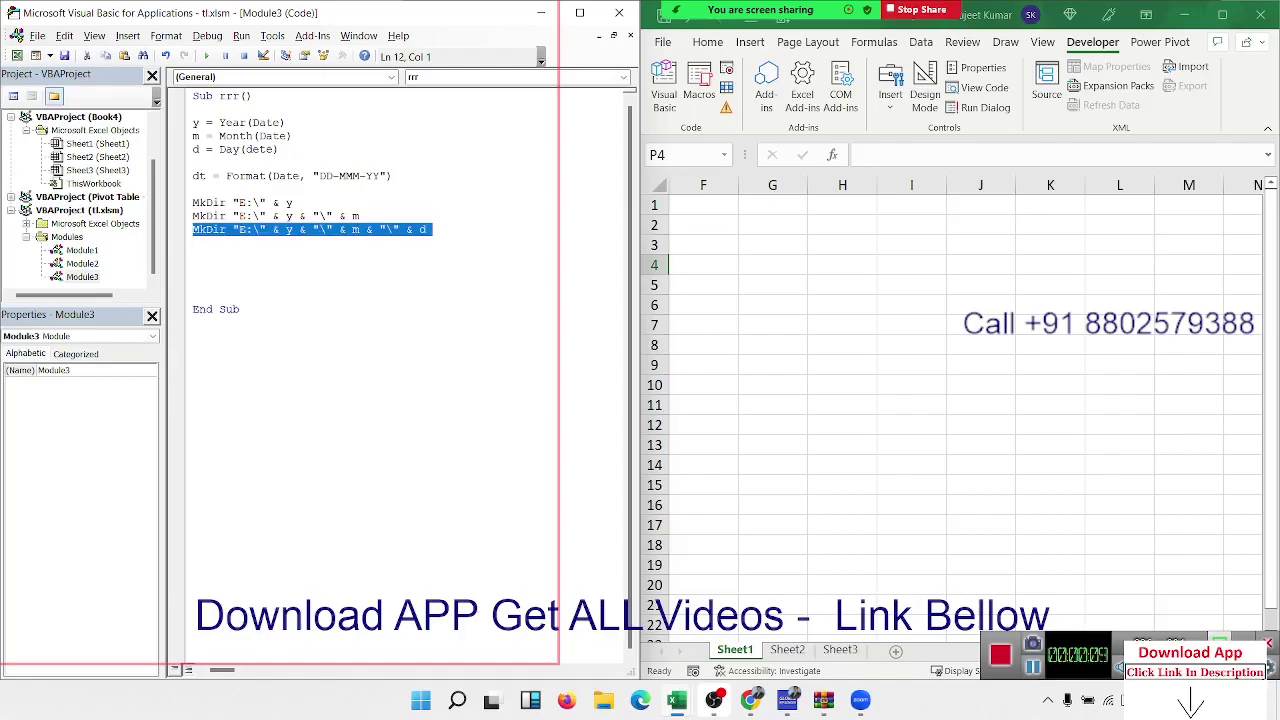
key("Up")
key("Up")
key("Up")
key("shift+Down")
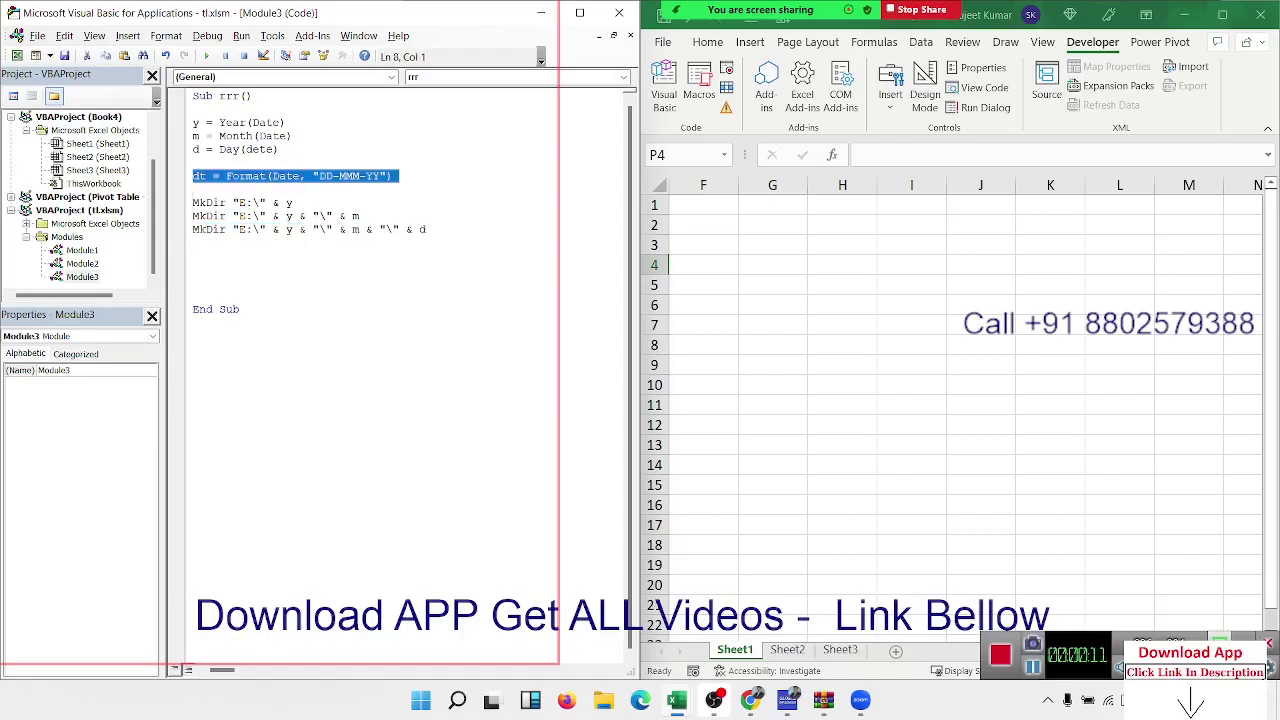
Step: Start a new Workbooks.Add.SaveAs line in the rrr macro using IntelliSense
left_click(193, 255)
type("w")
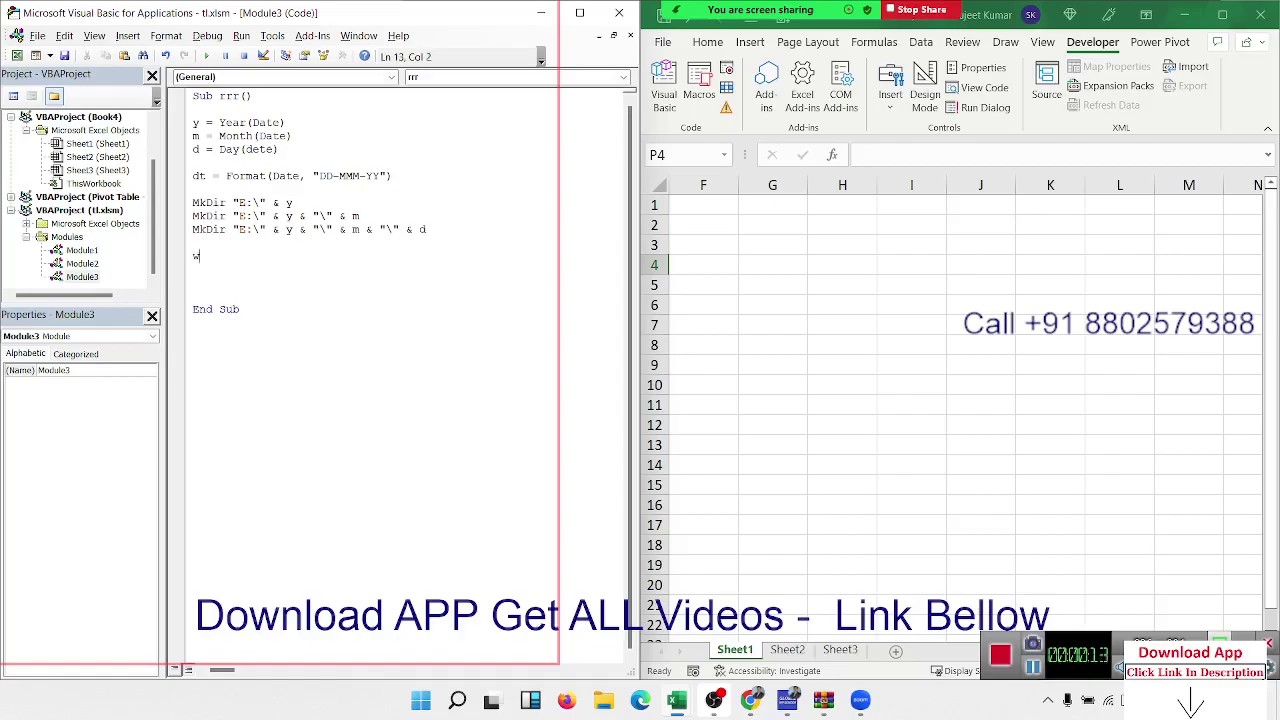
type("or")
type("k")
type("books")
type(".A")
key("Tab")
type(".")
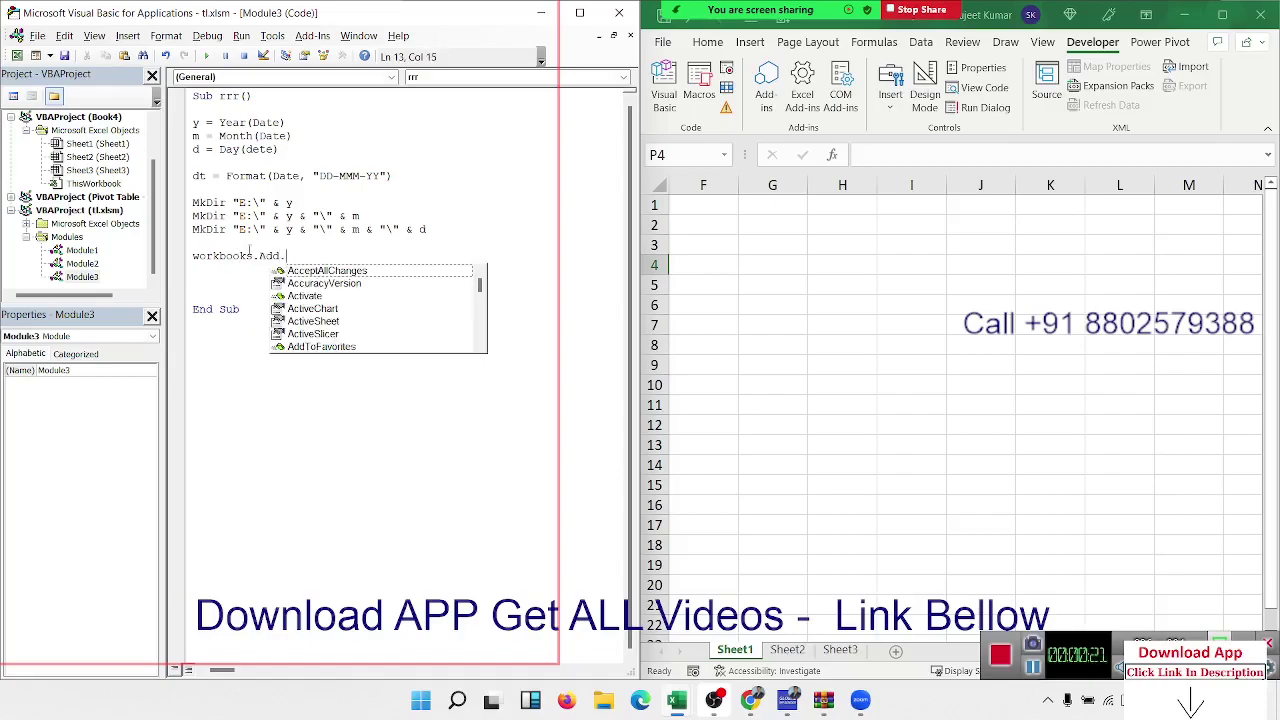
type("SaveA")
key("Tab")
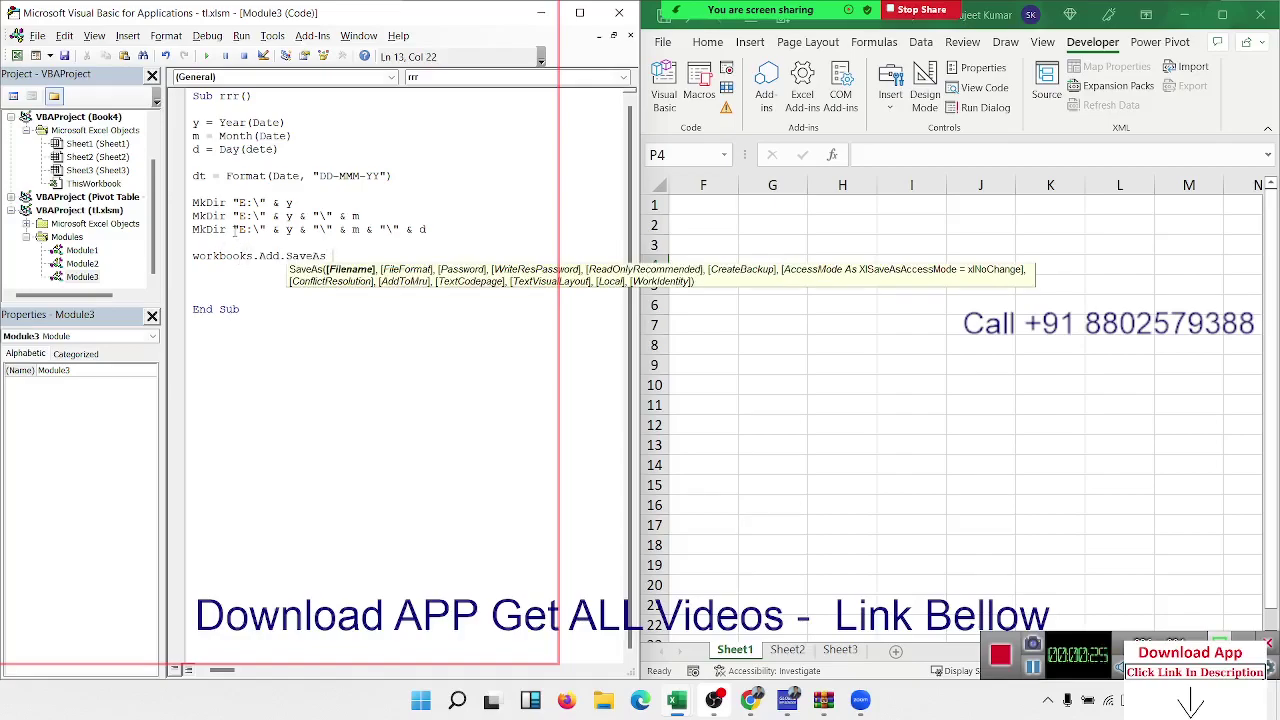
Step: Give SaveAs the copied E: year/month path plus & "\" & dt & ".xlsx", then widen the code area
left_click_drag(233, 229, 428, 230)
key("ctrl+c")
left_click(365, 258)
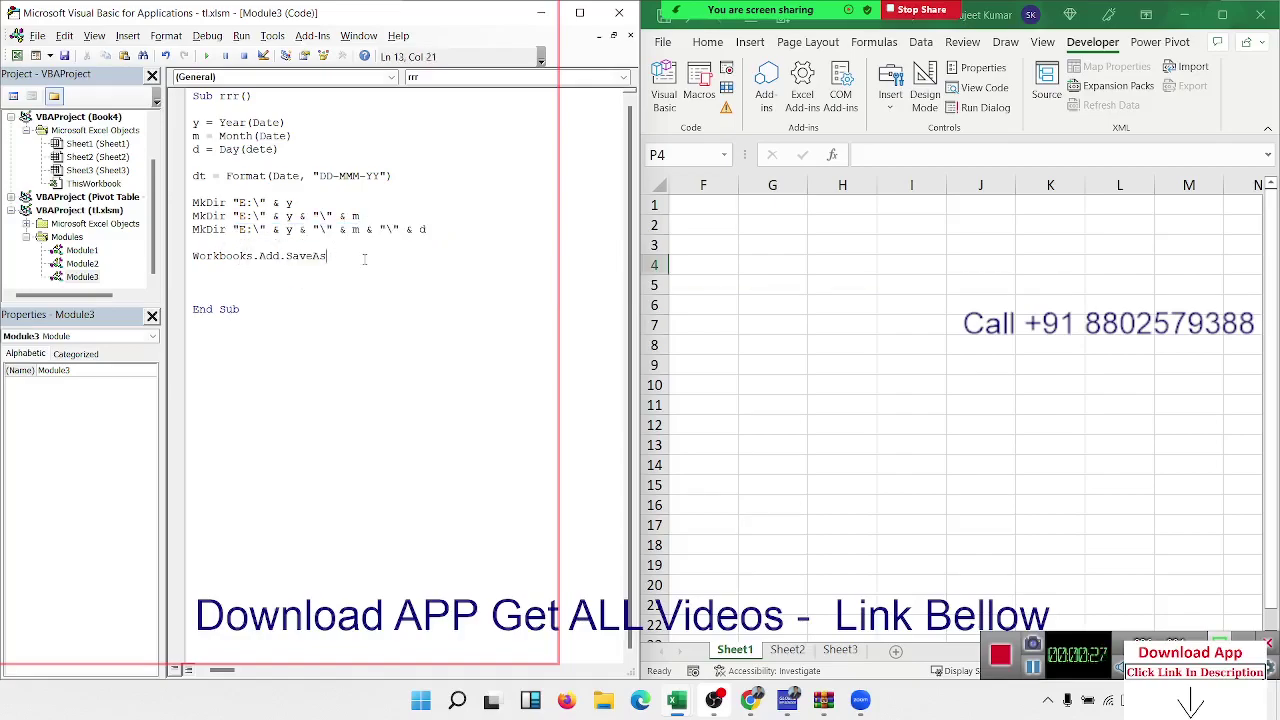
key("ctrl+v")
key("Return")
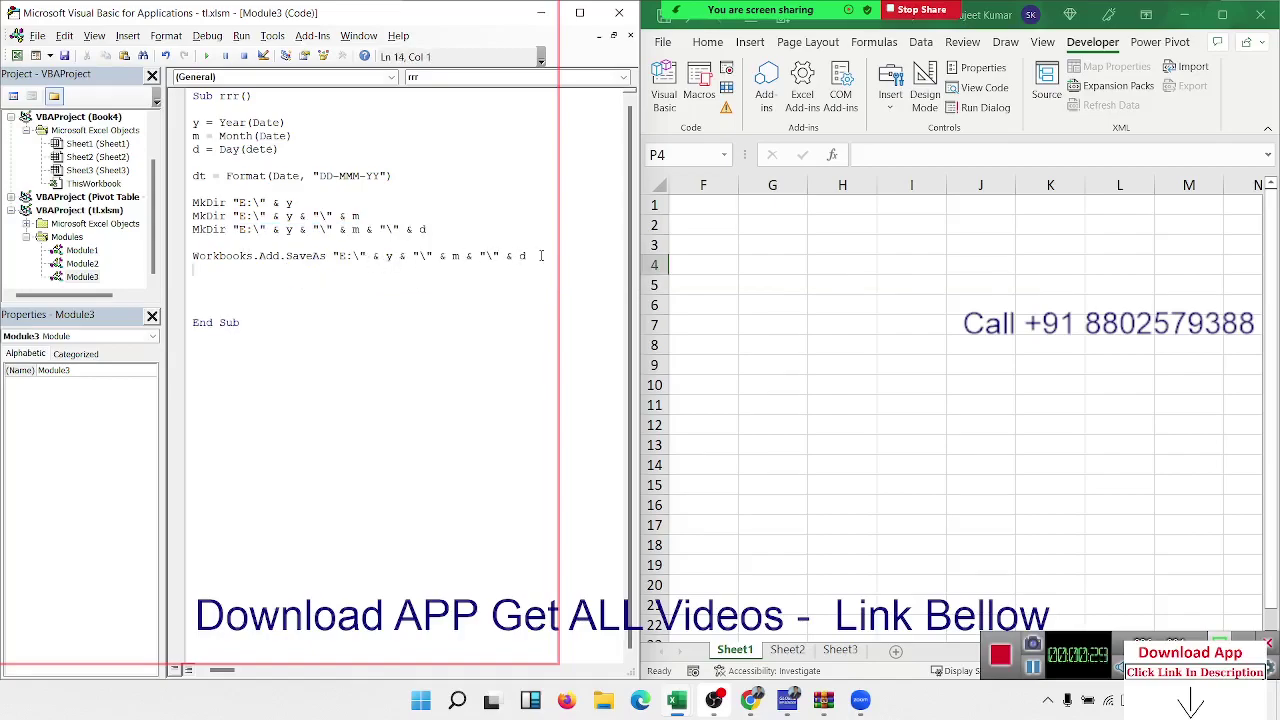
left_click(533, 257)
type("&")
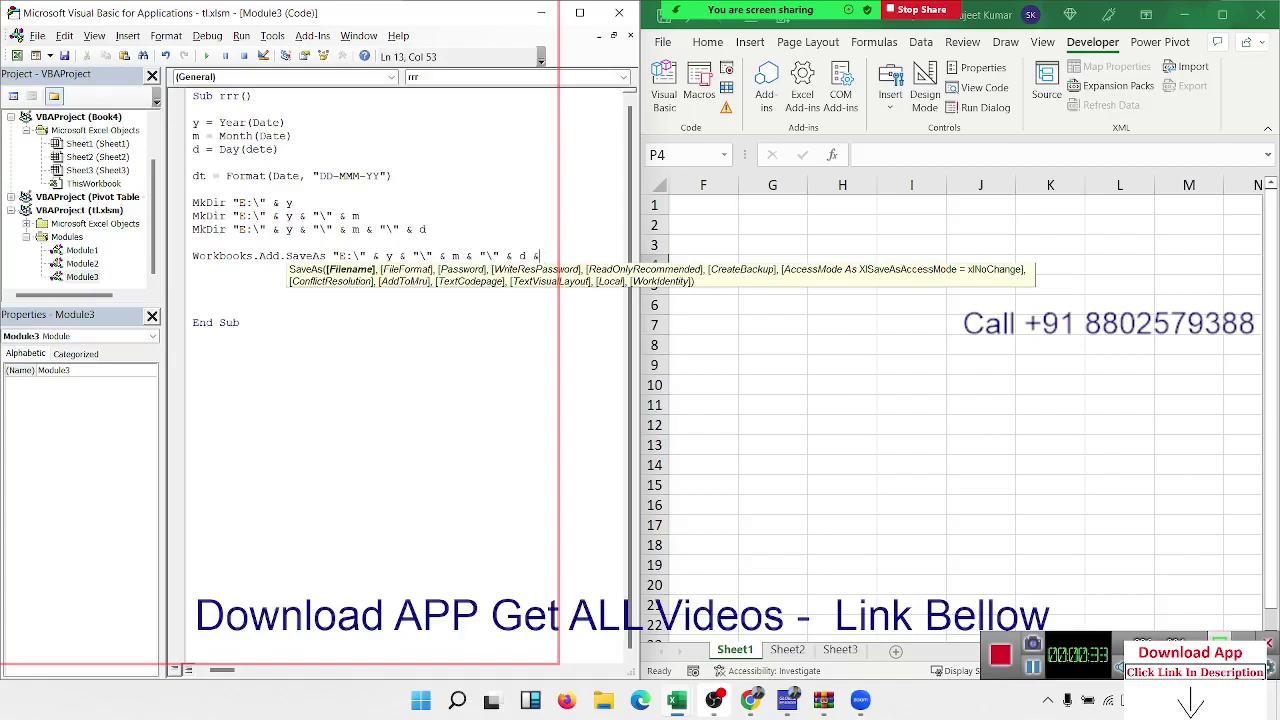
type(" \"\\")
type("\" & ")
type("dt ")
type("&")
type(" \"")
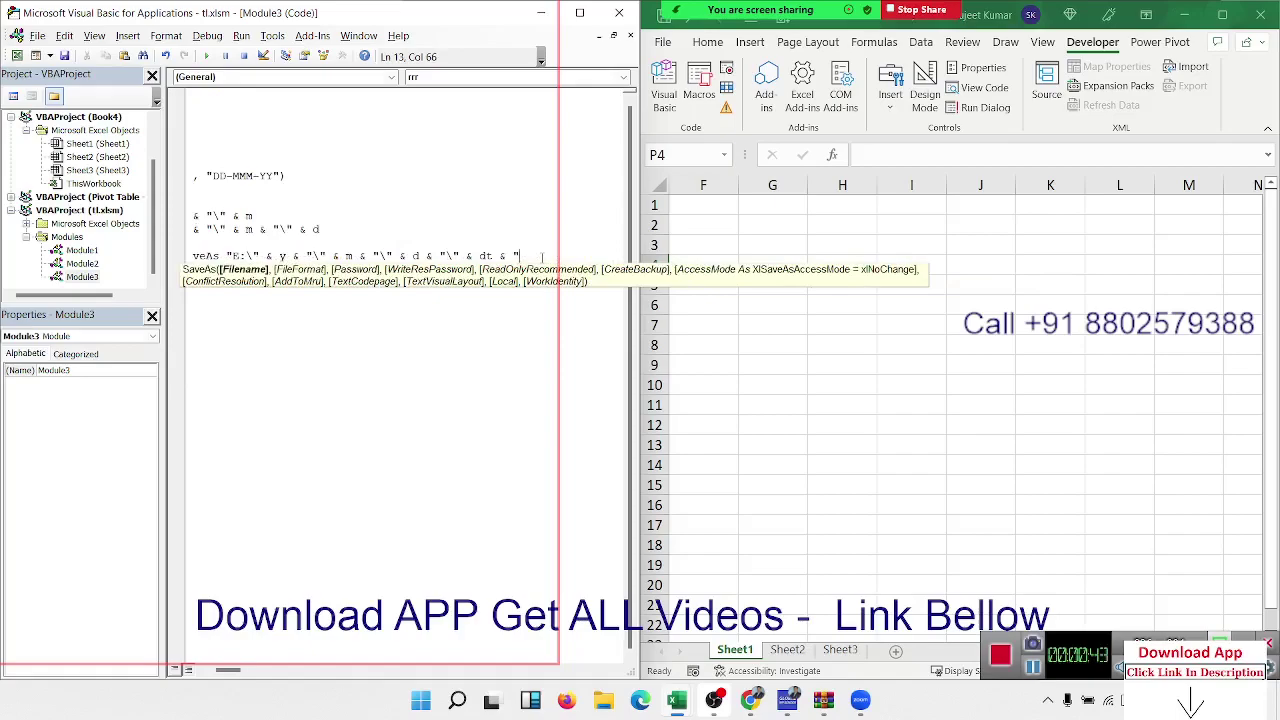
type(".xlsx")
type("\"")
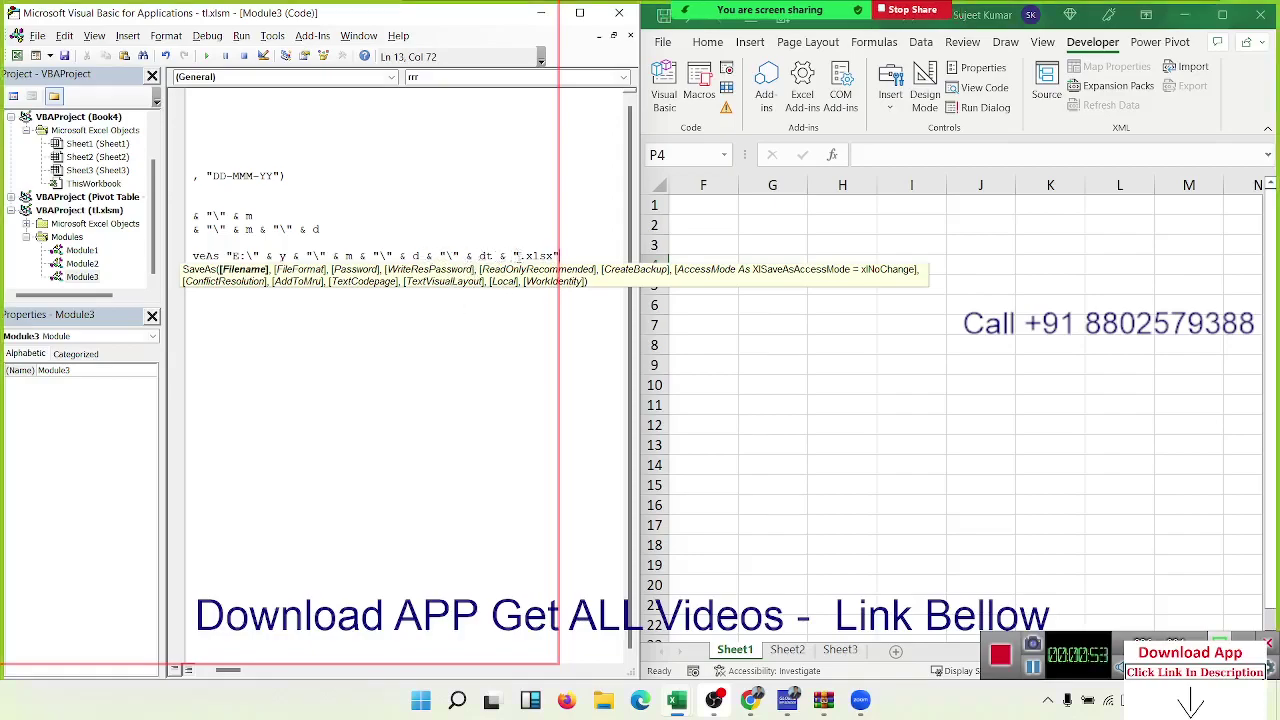
left_click(438, 311)
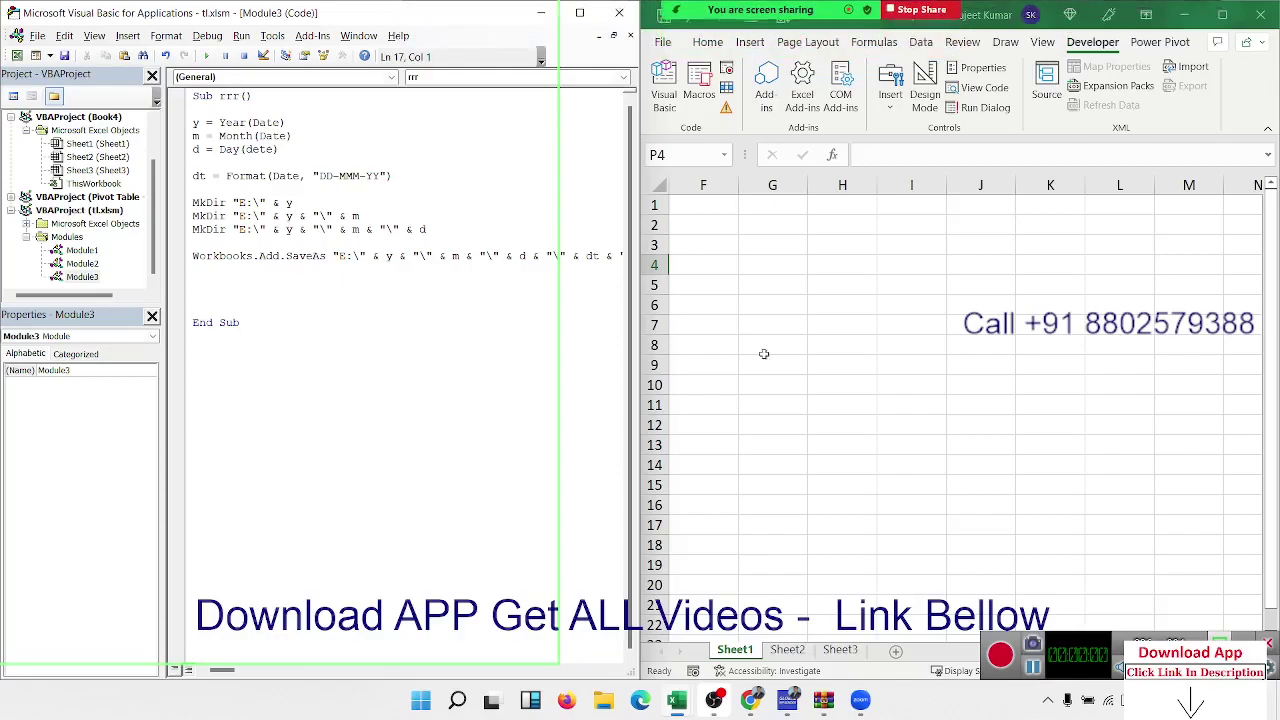
mouse_move(641, 330)
left_mouse_down()
mouse_move(735, 342)
mouse_move(713, 342)
left_mouse_up()
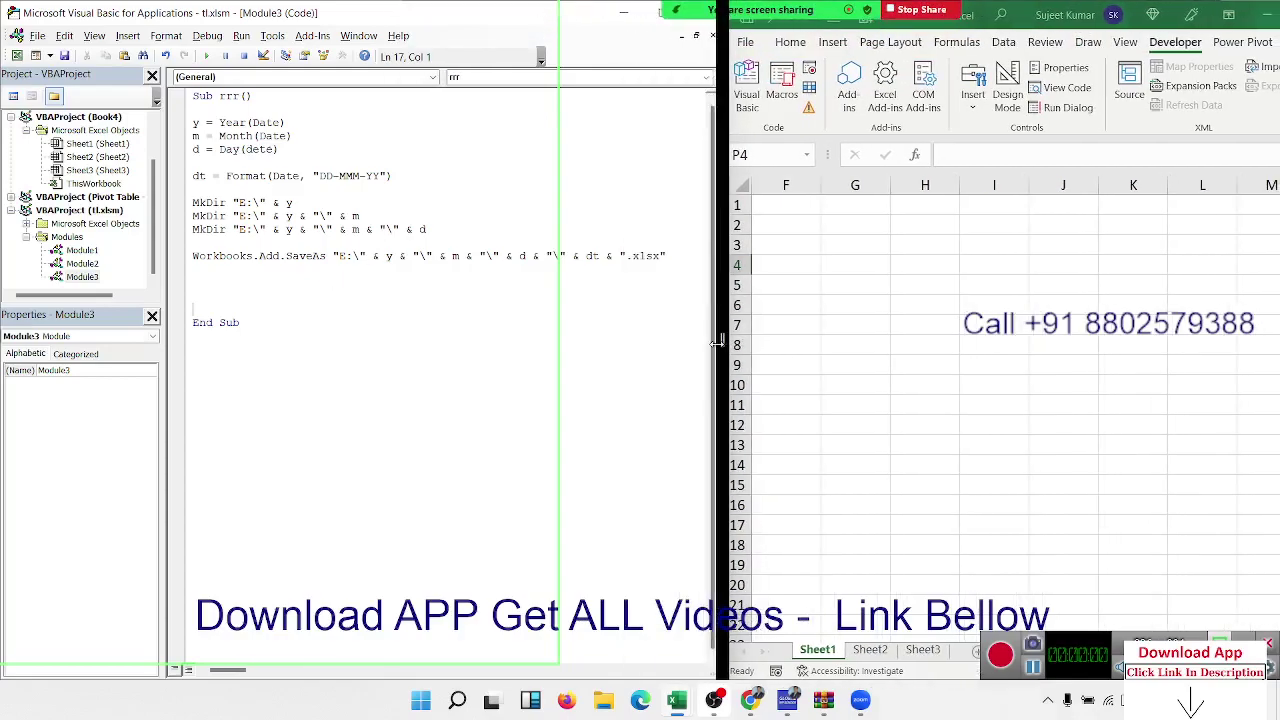
left_click(327, 288)
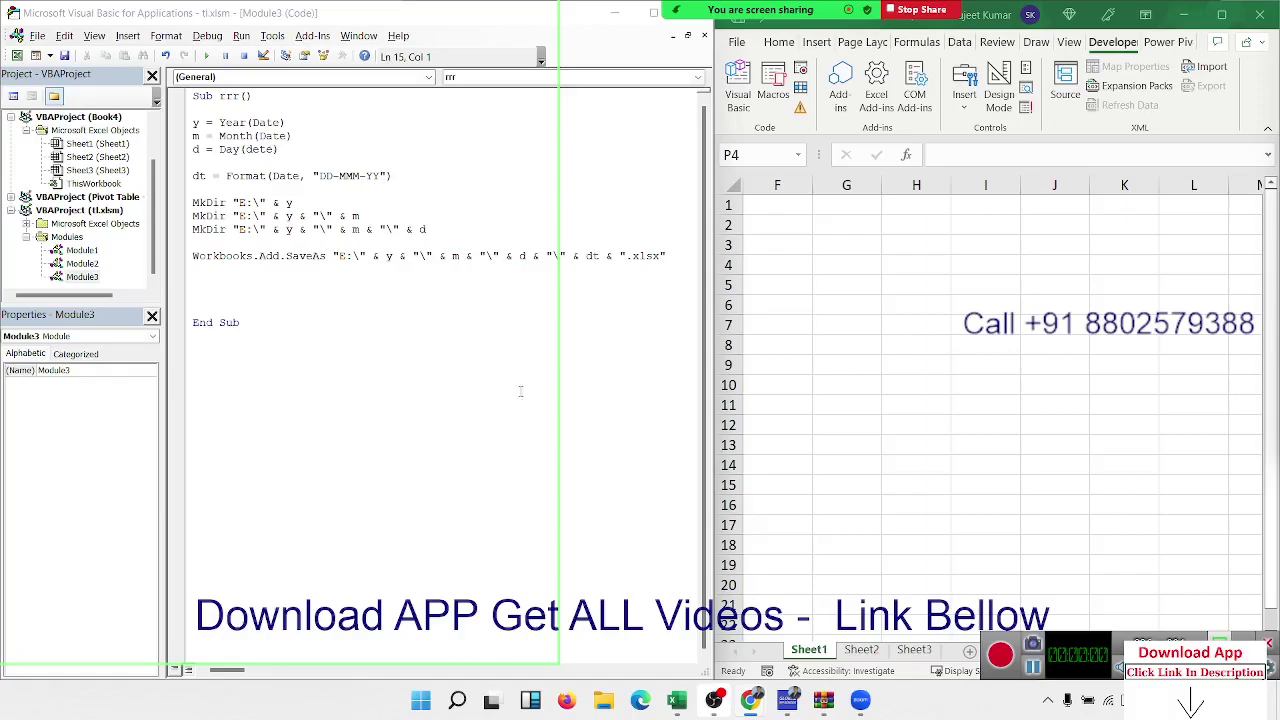
left_click(231, 293)
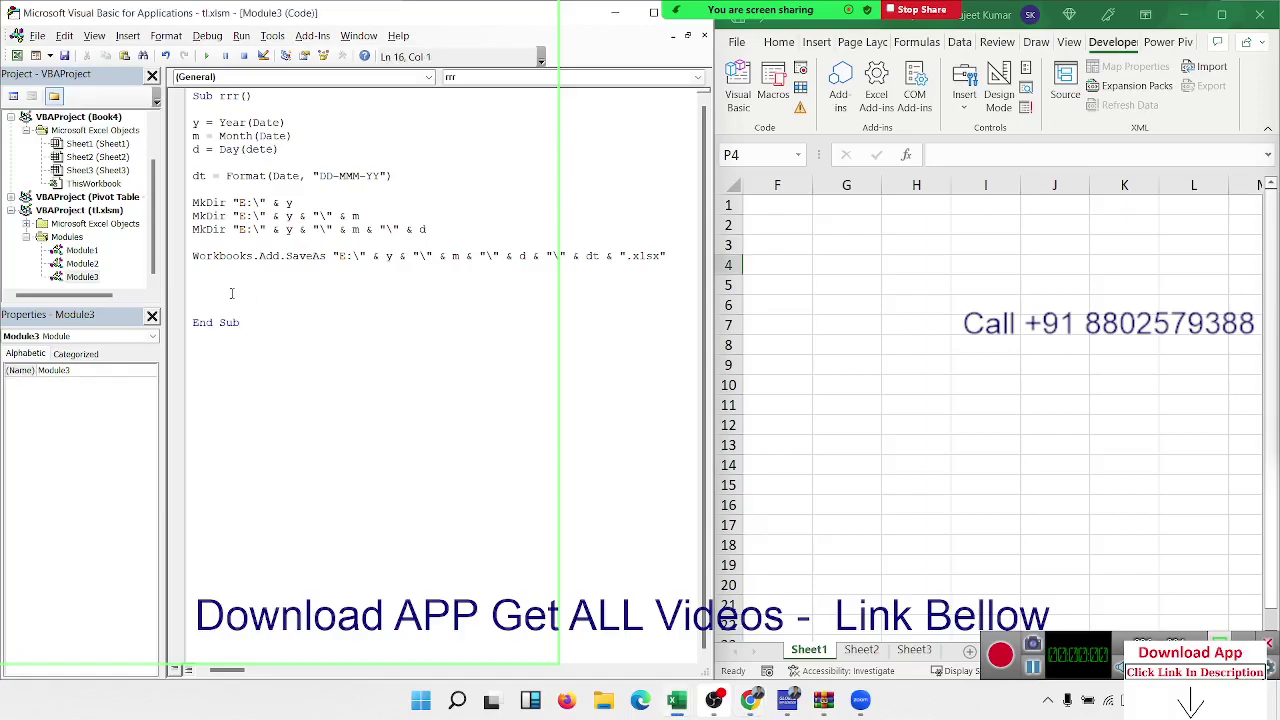
Step: Add an ActiveWorkbook.Close True line after the SaveAs line, correcting typos along the way
type("workbook")
type("s.col")
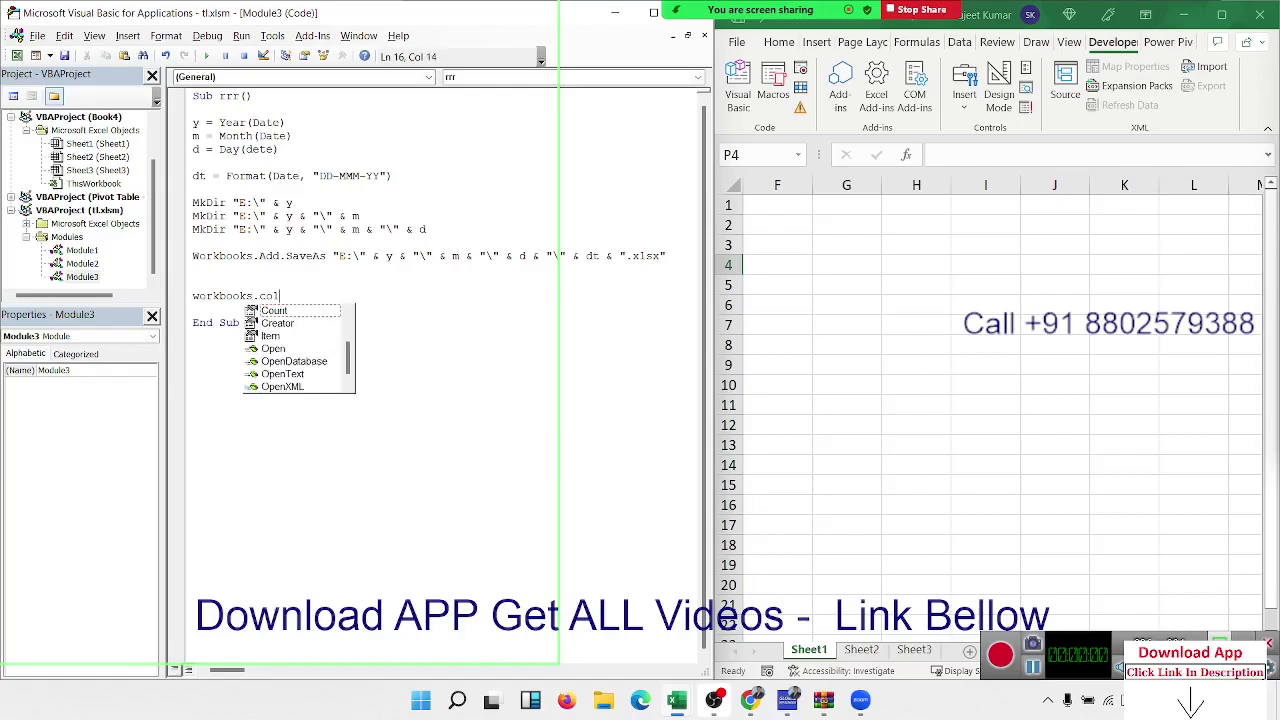
key("BackSpace")
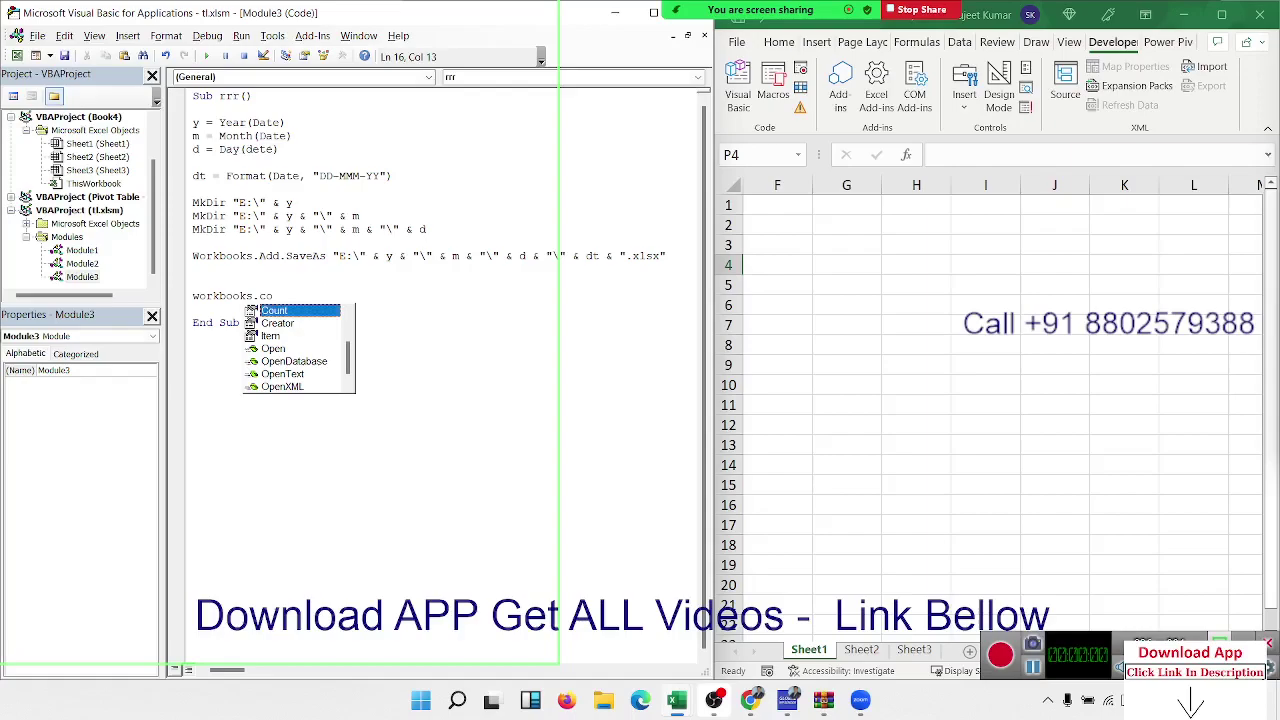
key("BackSpace")
key("BackSpace")
key("BackSpace")
key("BackSpace")
key("BackSpace")
key("BackSpace")
key("BackSpace")
key("BackSpace")
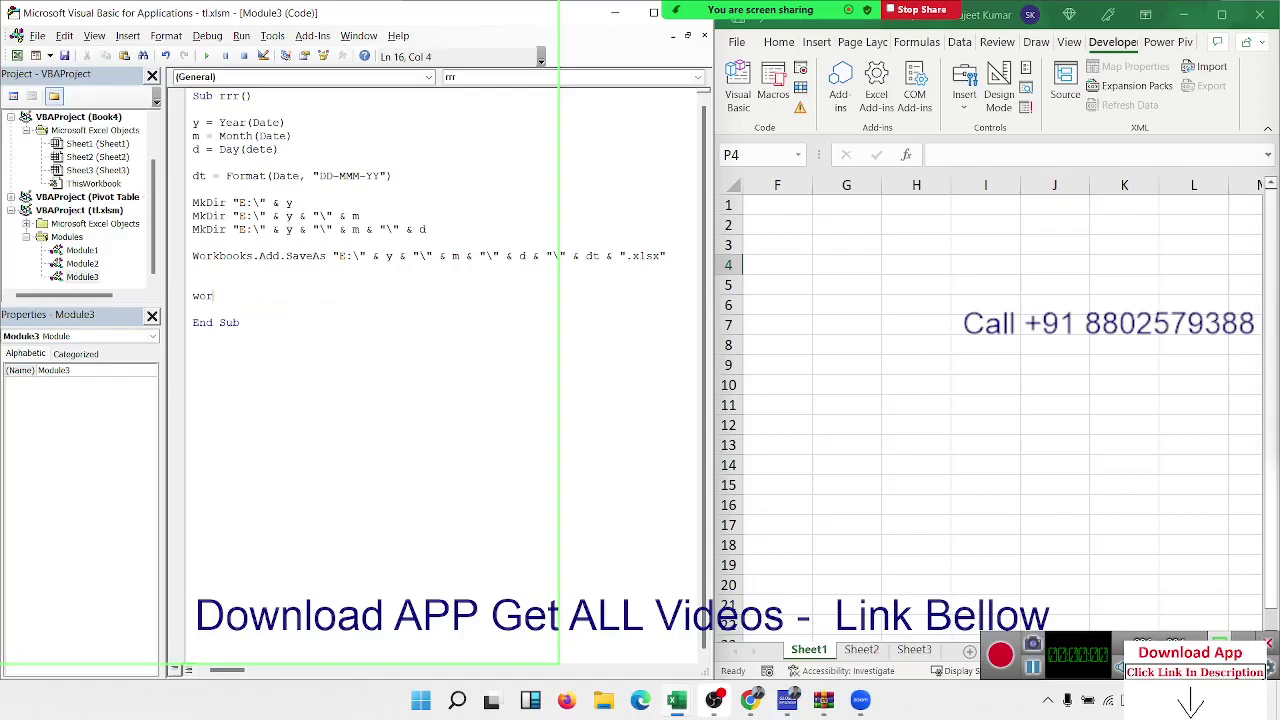
key("BackSpace")
key("BackSpace")
key("BackSpace")
type("act")
type("iveworkb")
type("ook.cl")
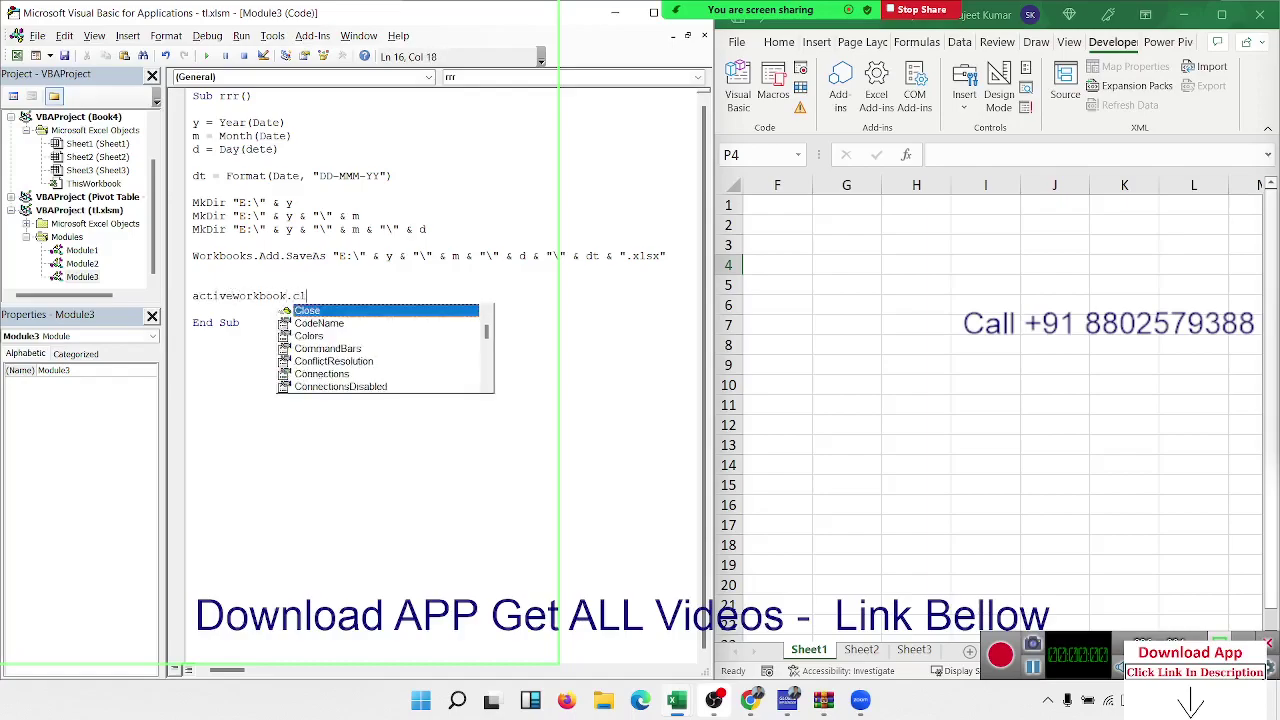
key("Tab")
type("tue")
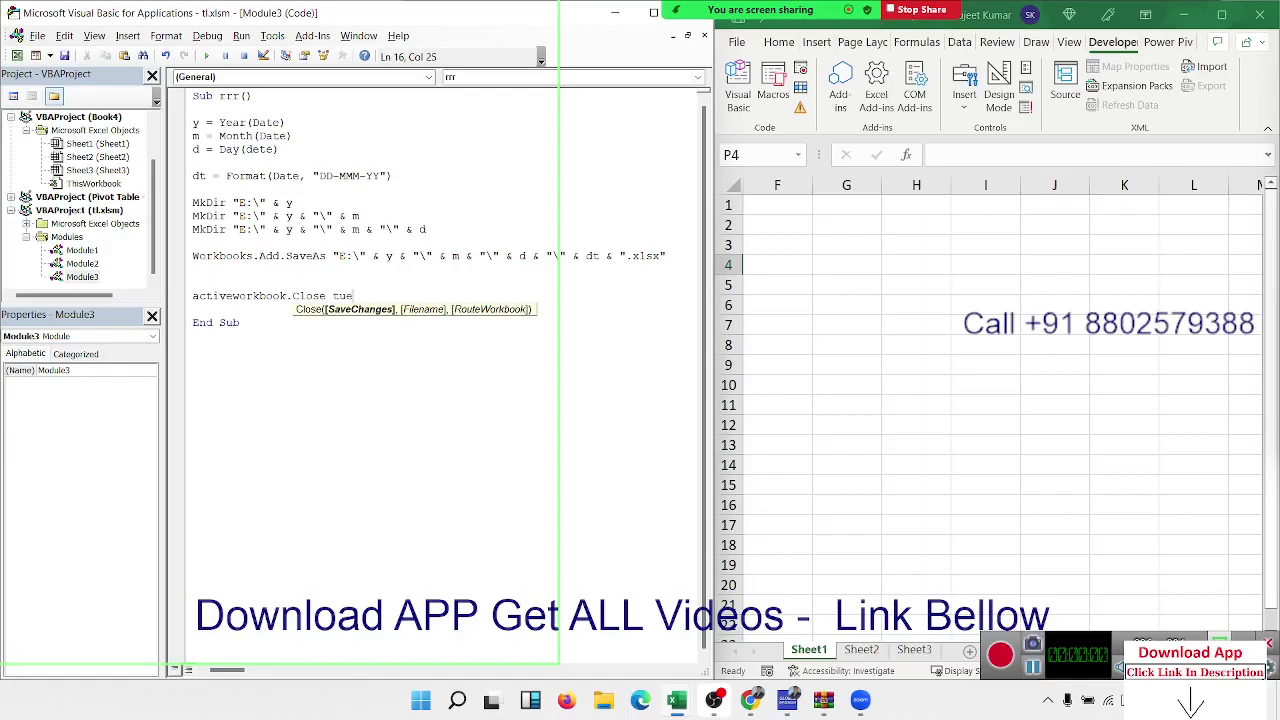
key("BackSpace")
key("BackSpace")
type("rue")
left_click(241, 231)
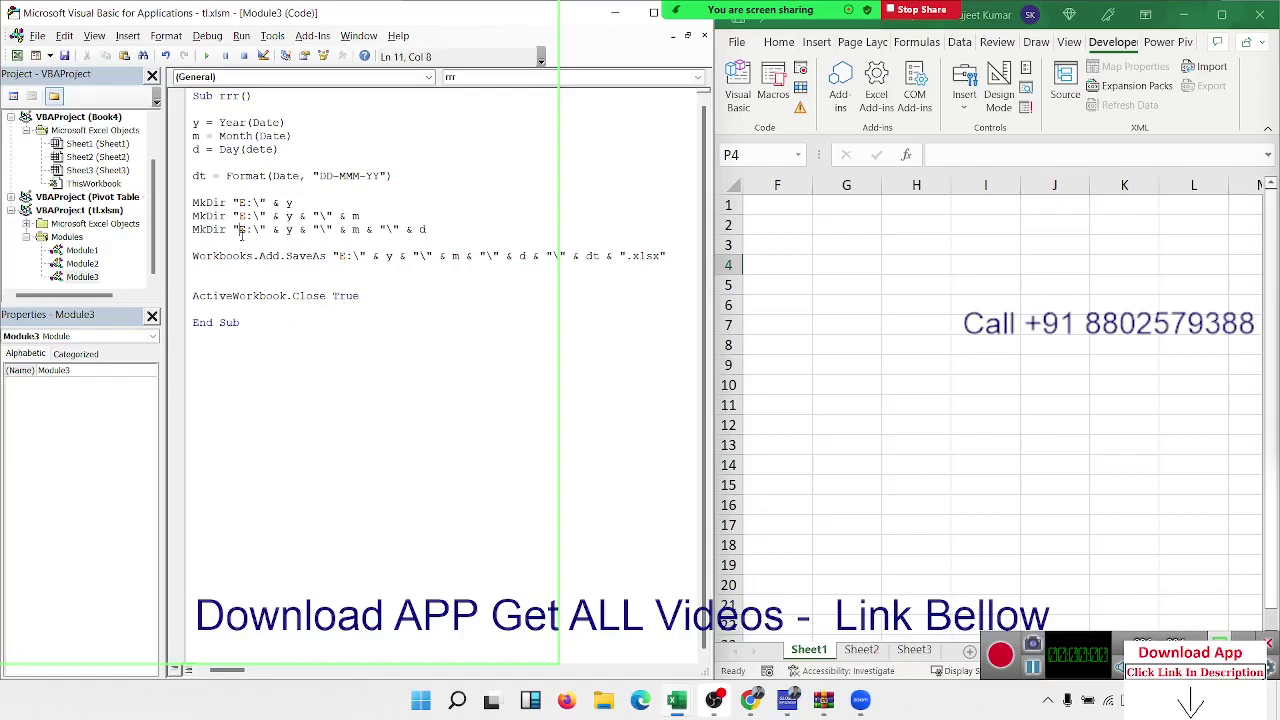
left_click(241, 298)
key("alt+Tab")
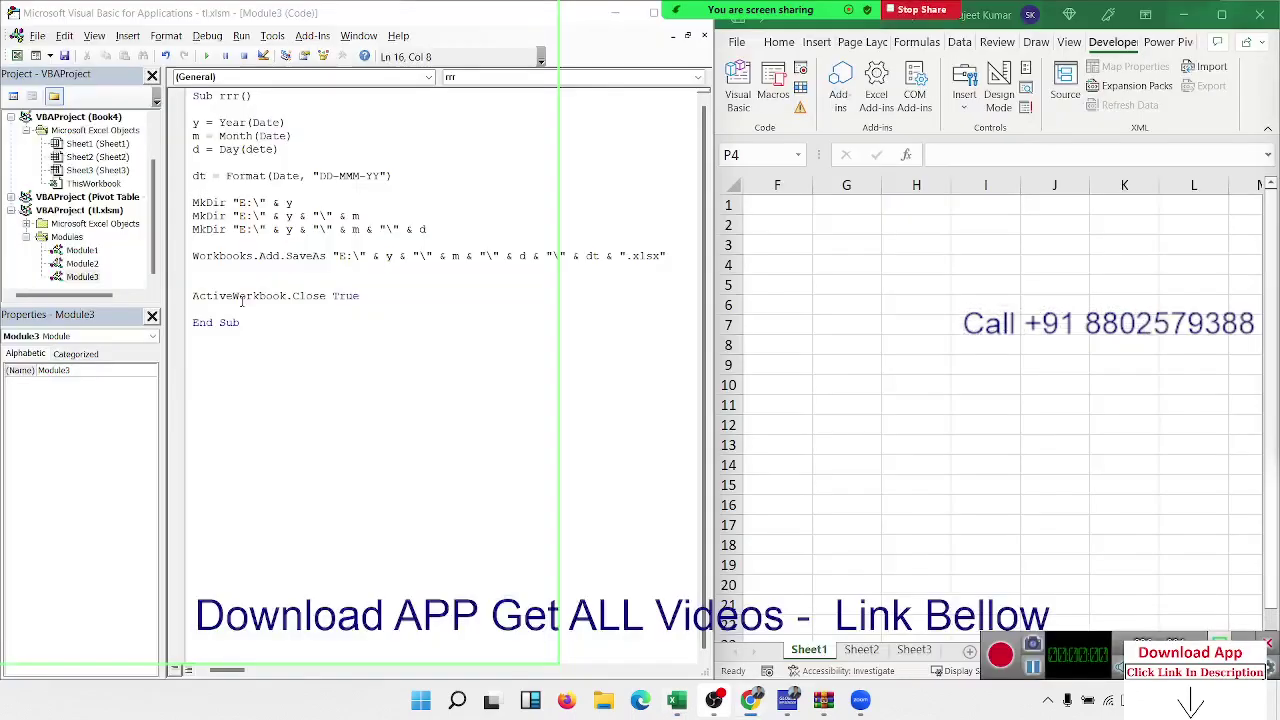
Step: Open Local Disk (E:) in File Explorer and Shift+Delete the 2022 folder
mouse_move(787, 700)
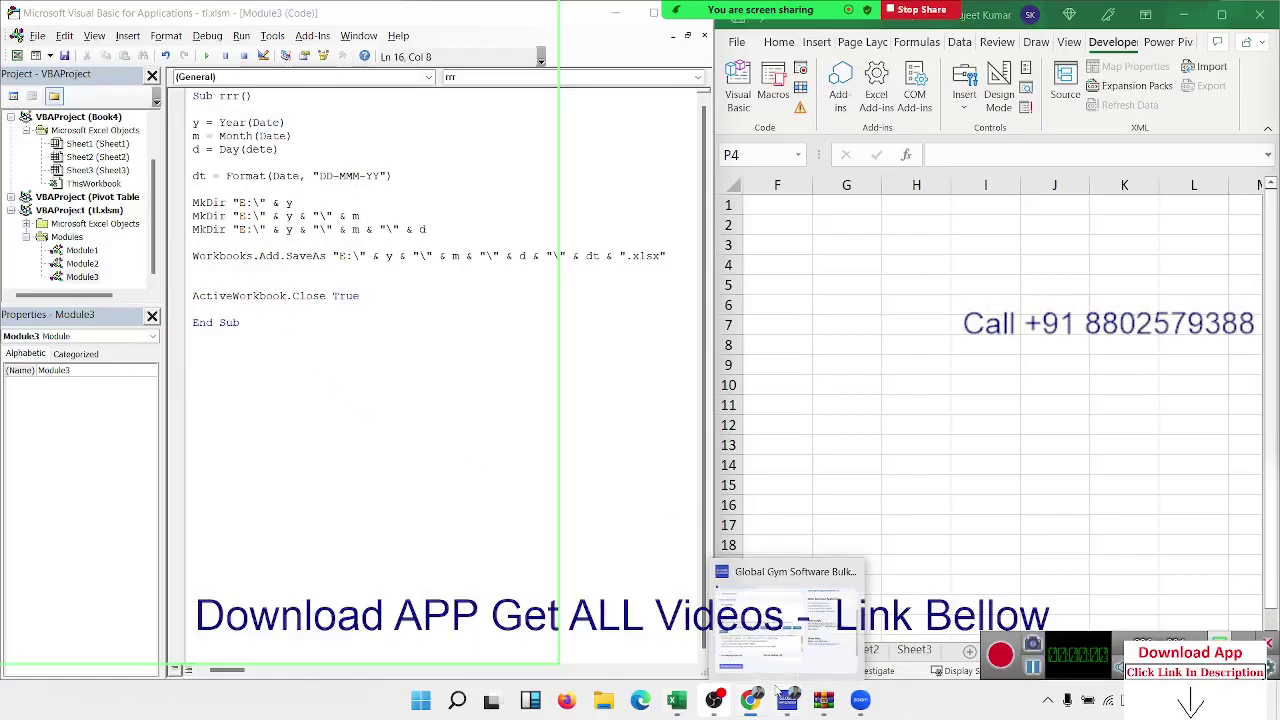
left_click(603, 700)
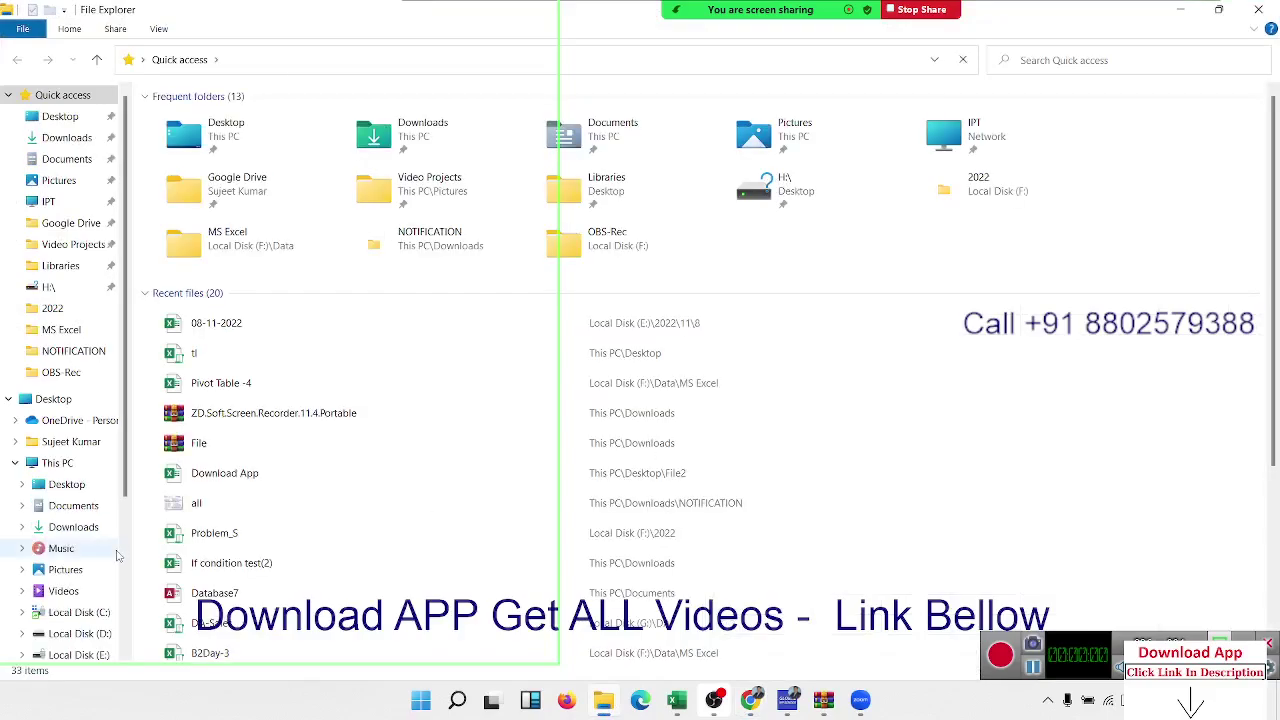
left_click(98, 652)
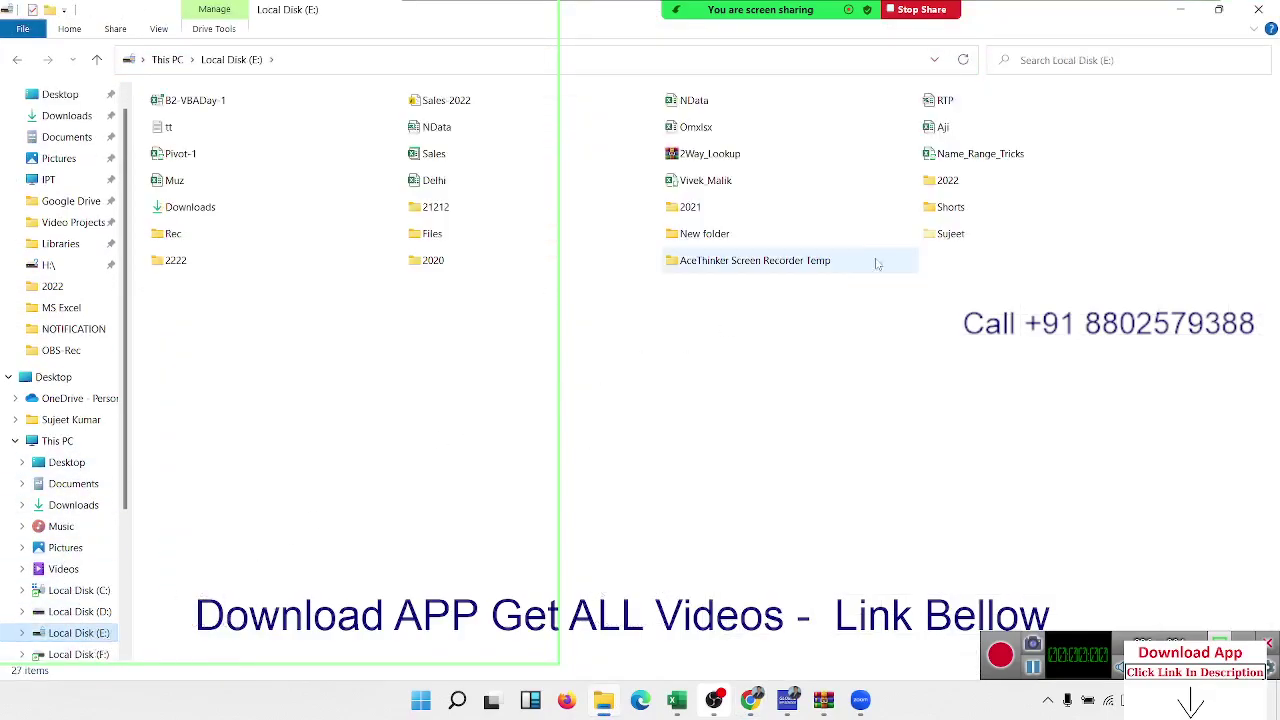
left_click(947, 190)
key("shift+Delete")
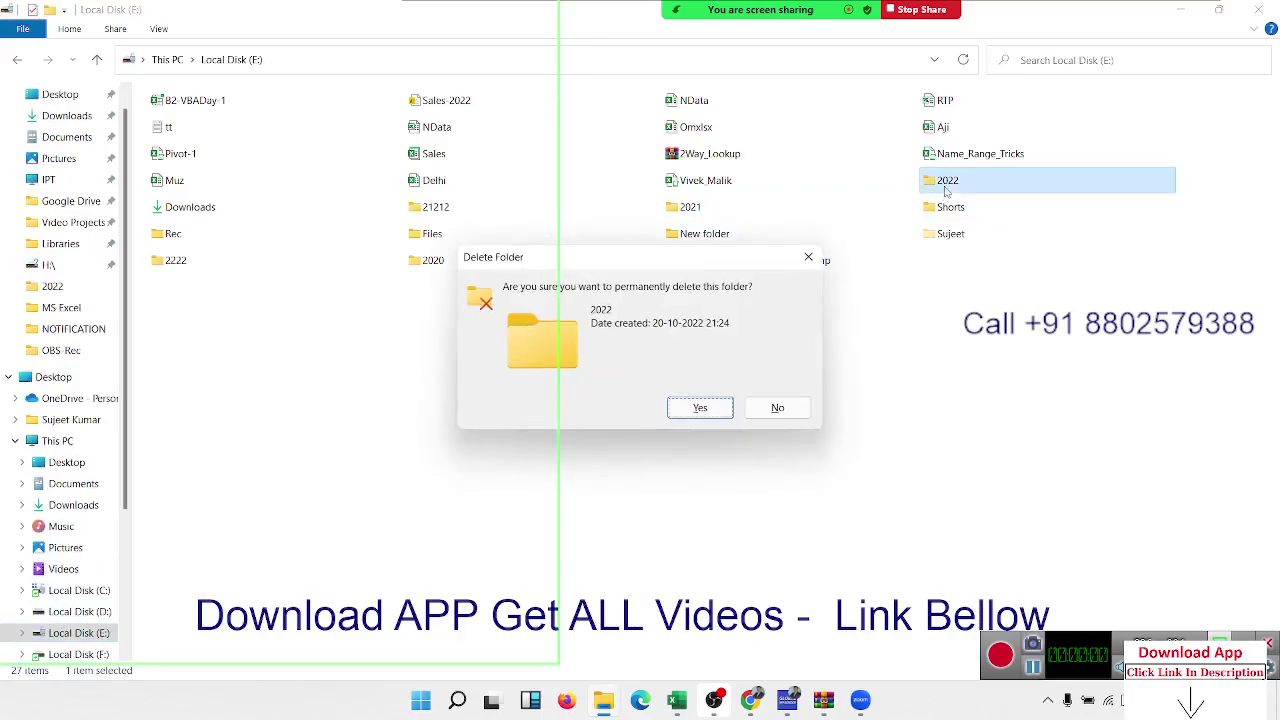
left_click(715, 412)
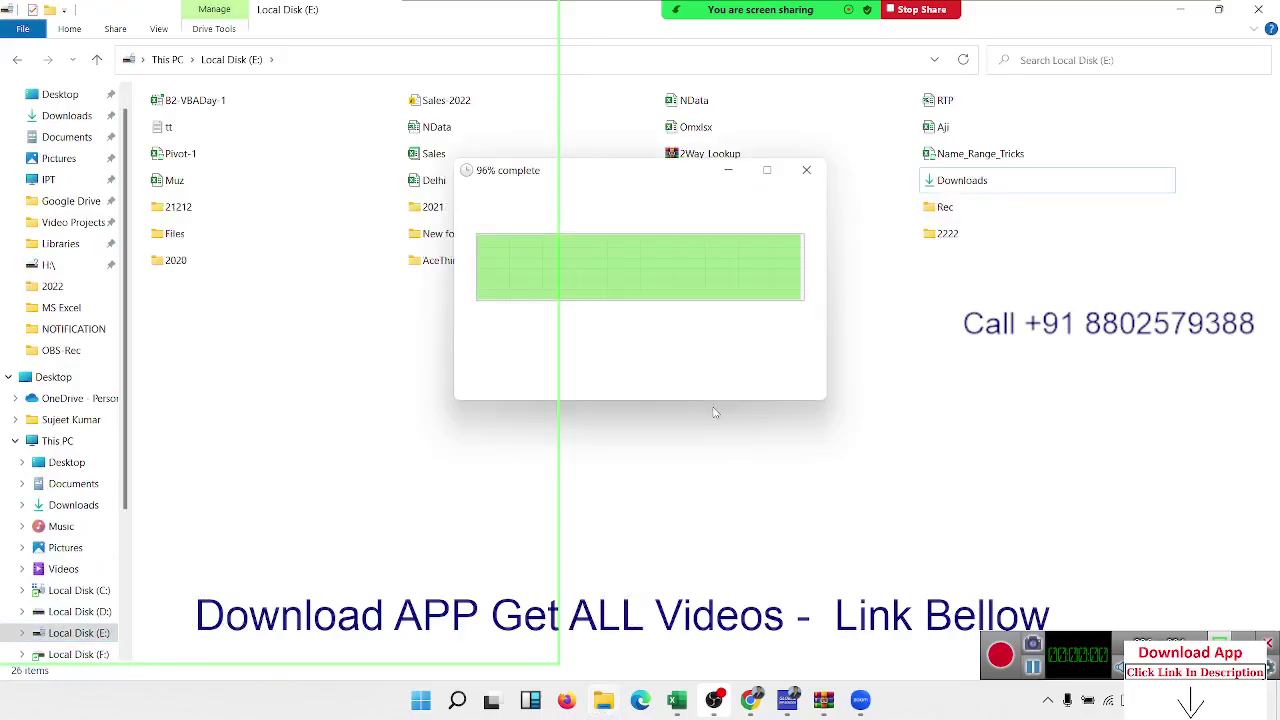
key("alt+Tab")
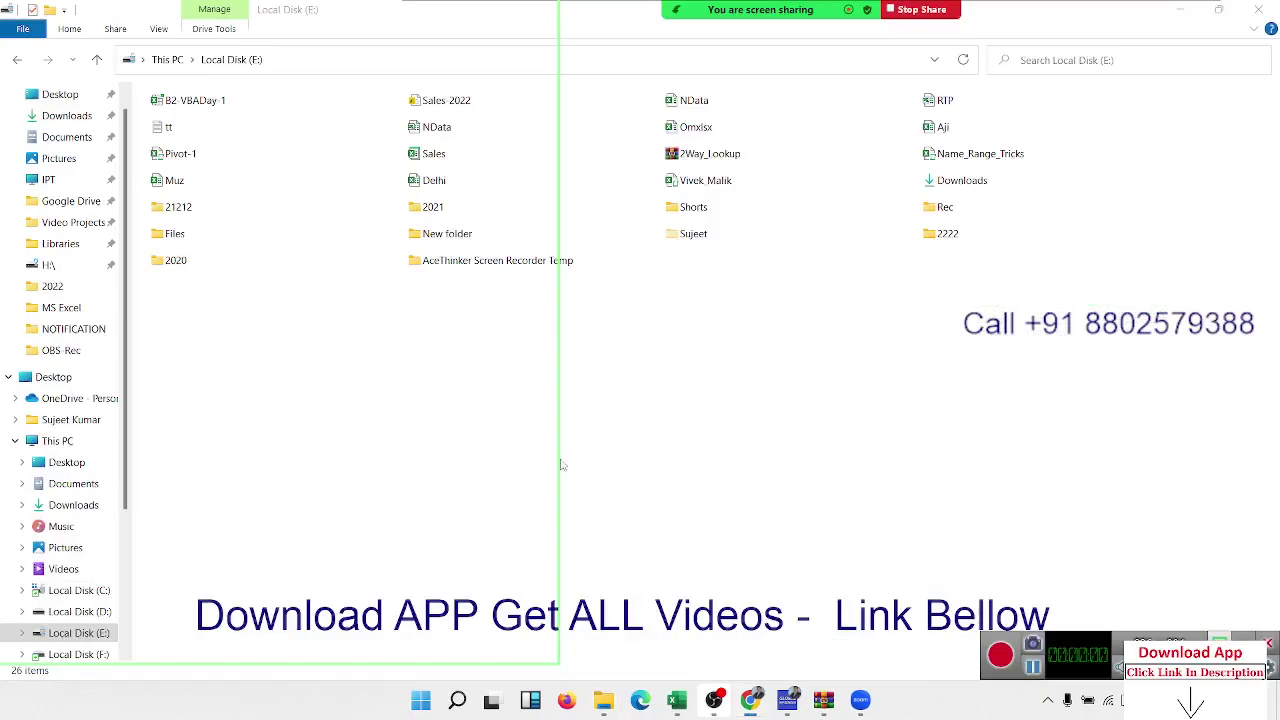
key("alt+Tab")
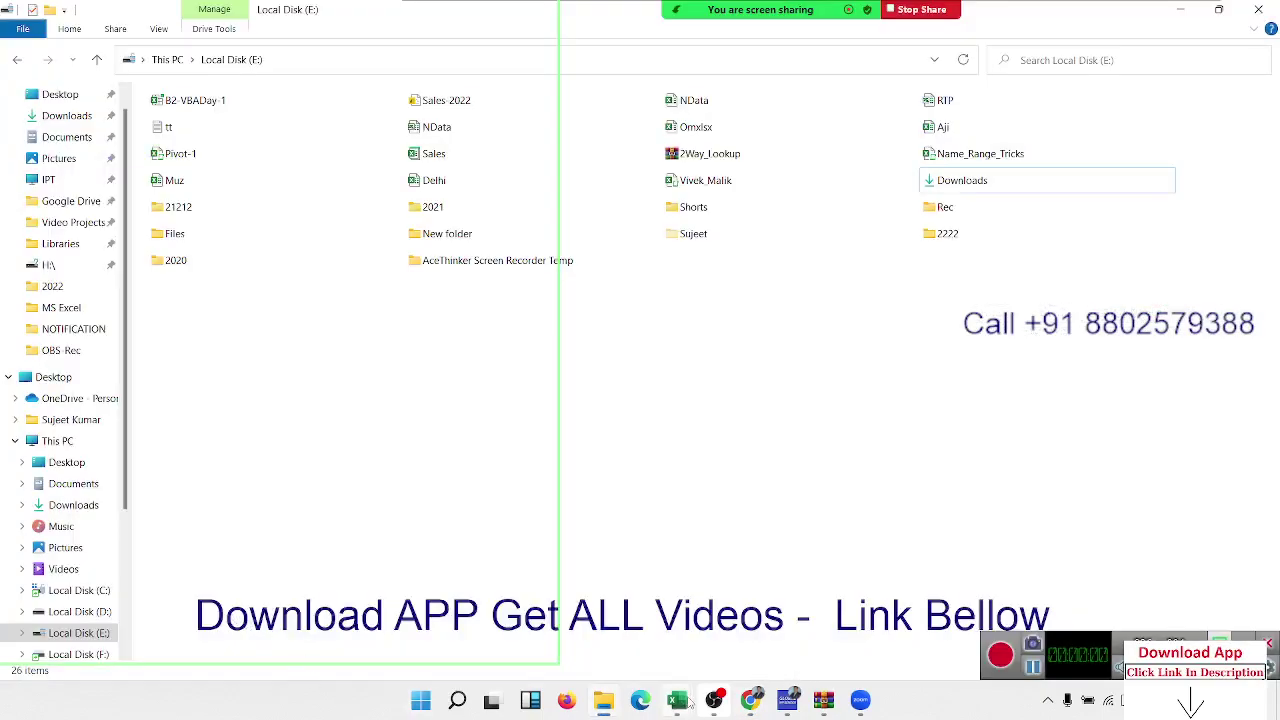
mouse_move(686, 703)
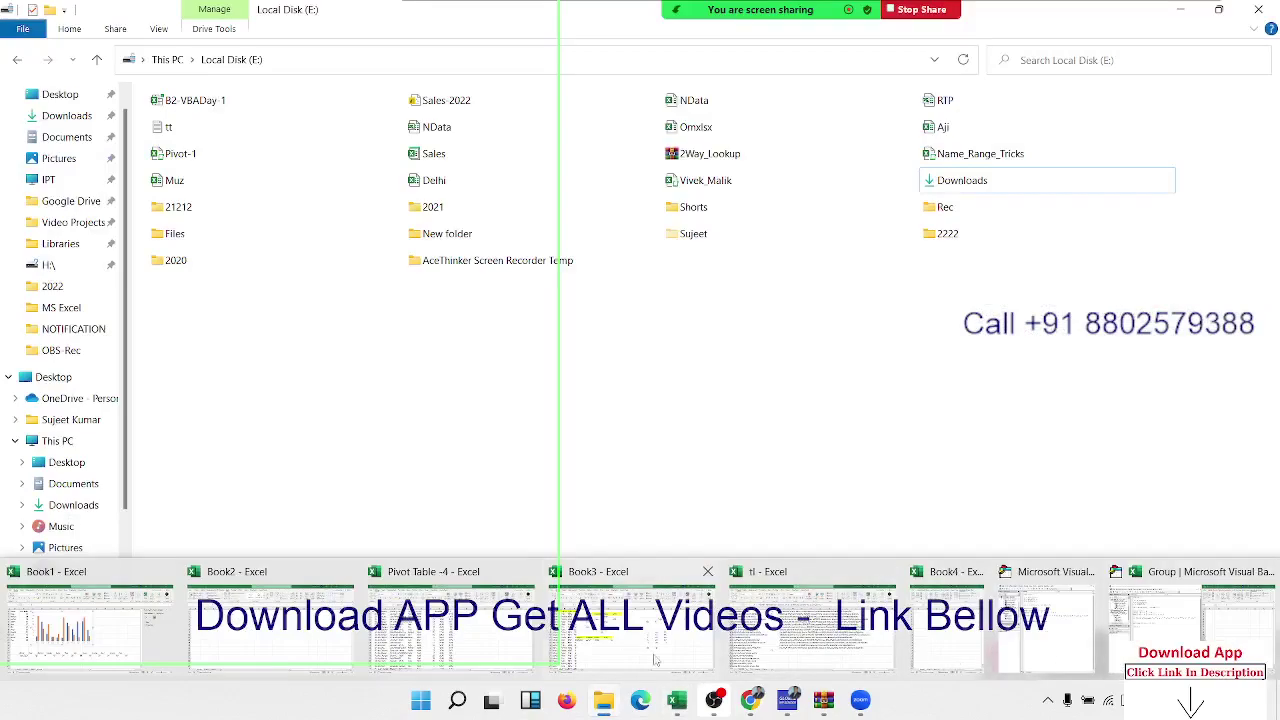
Step: Run Sub rrr from the VBA Editor to recreate the 2022 folder on E:, then bring up File Explorer
left_click(1190, 620)
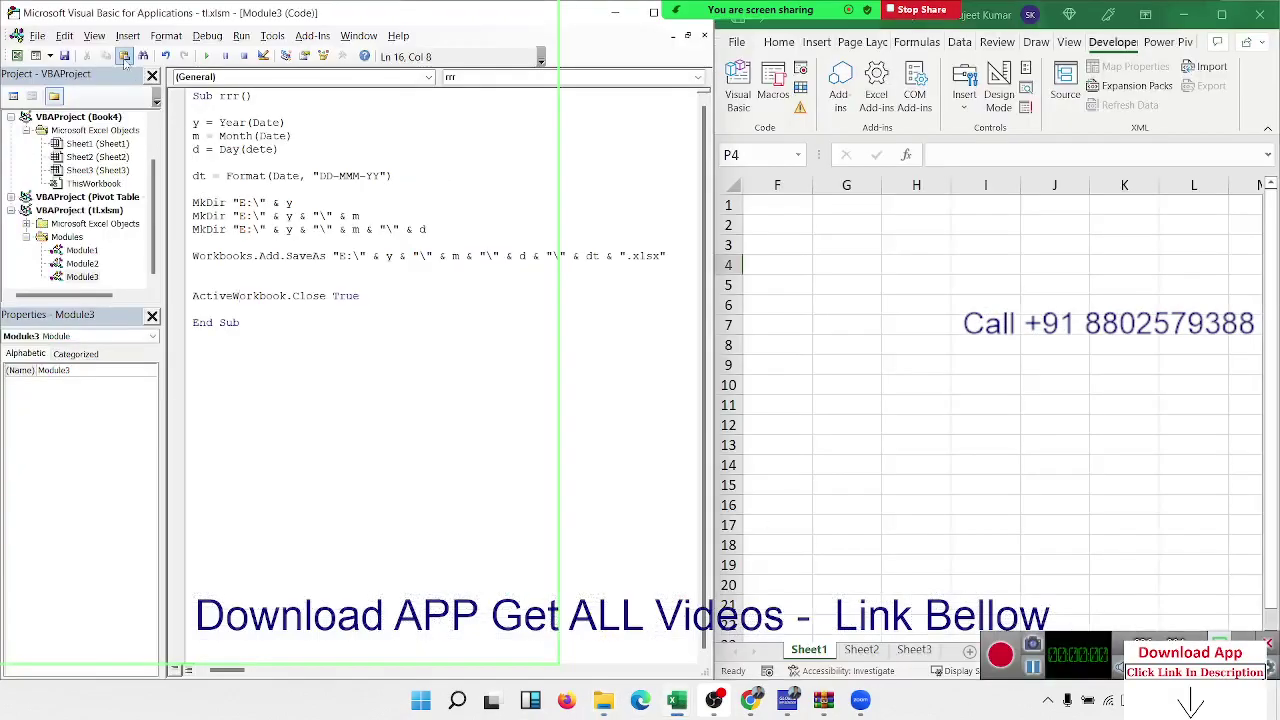
left_click(313, 215)
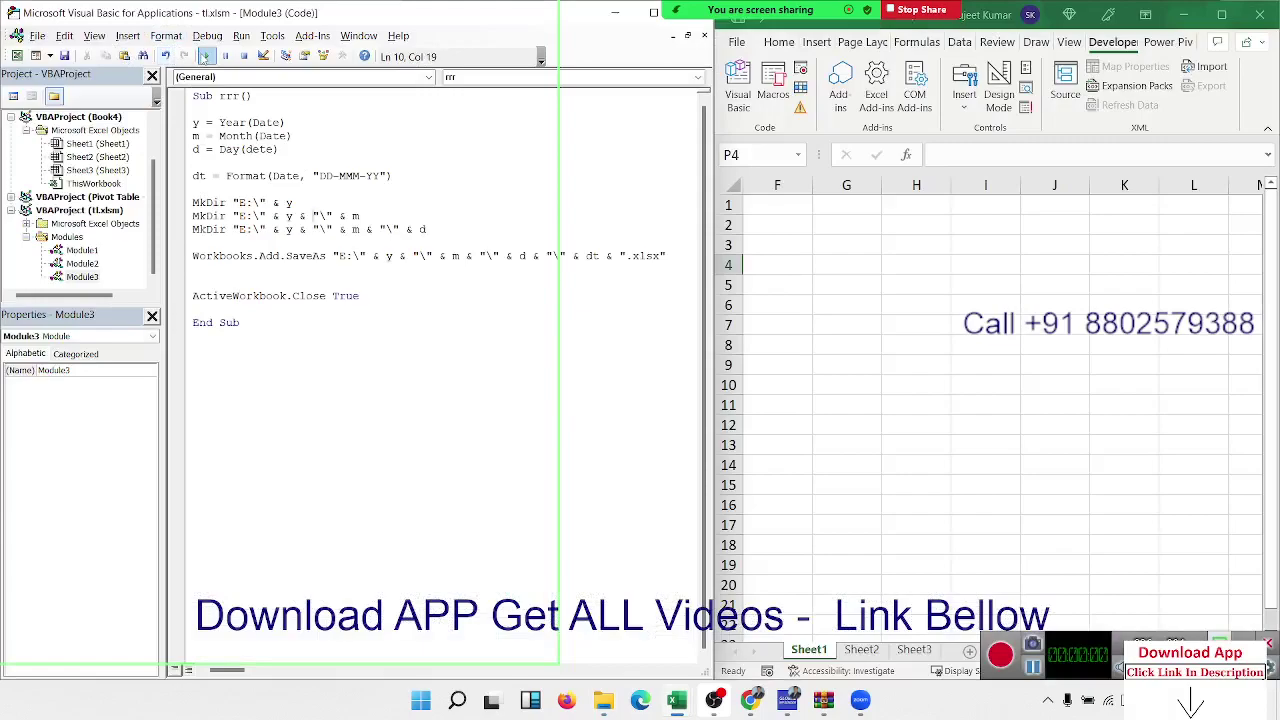
left_click(205, 57)
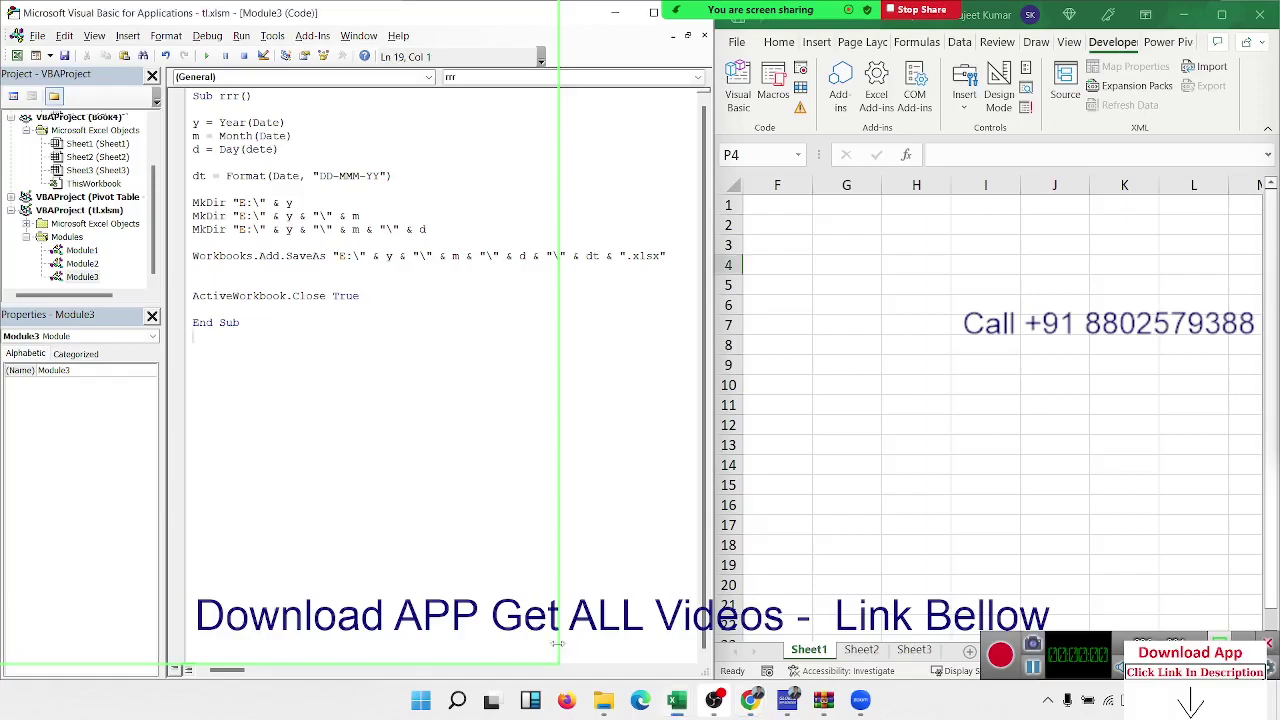
left_click(604, 701)
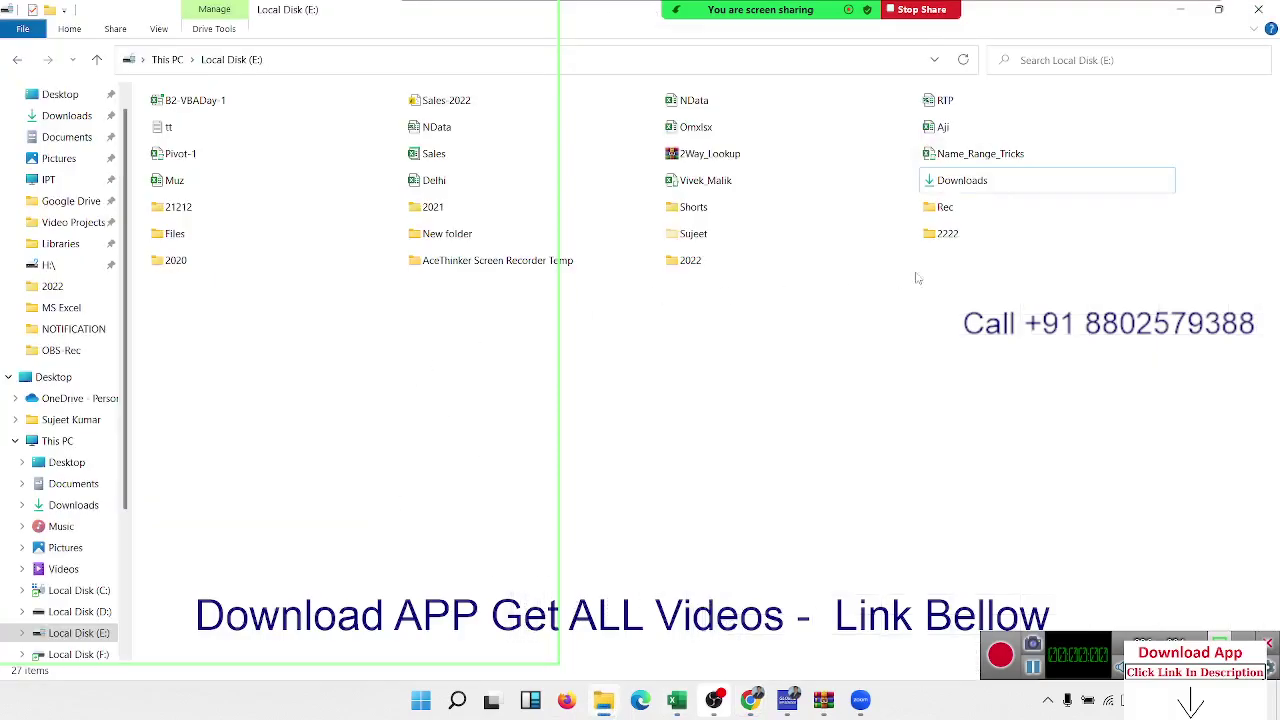
Step: Browse E:\2022\11\30 to find the 08-Nov-22 workbook, then minimize File Explorer
double_click(751, 270)
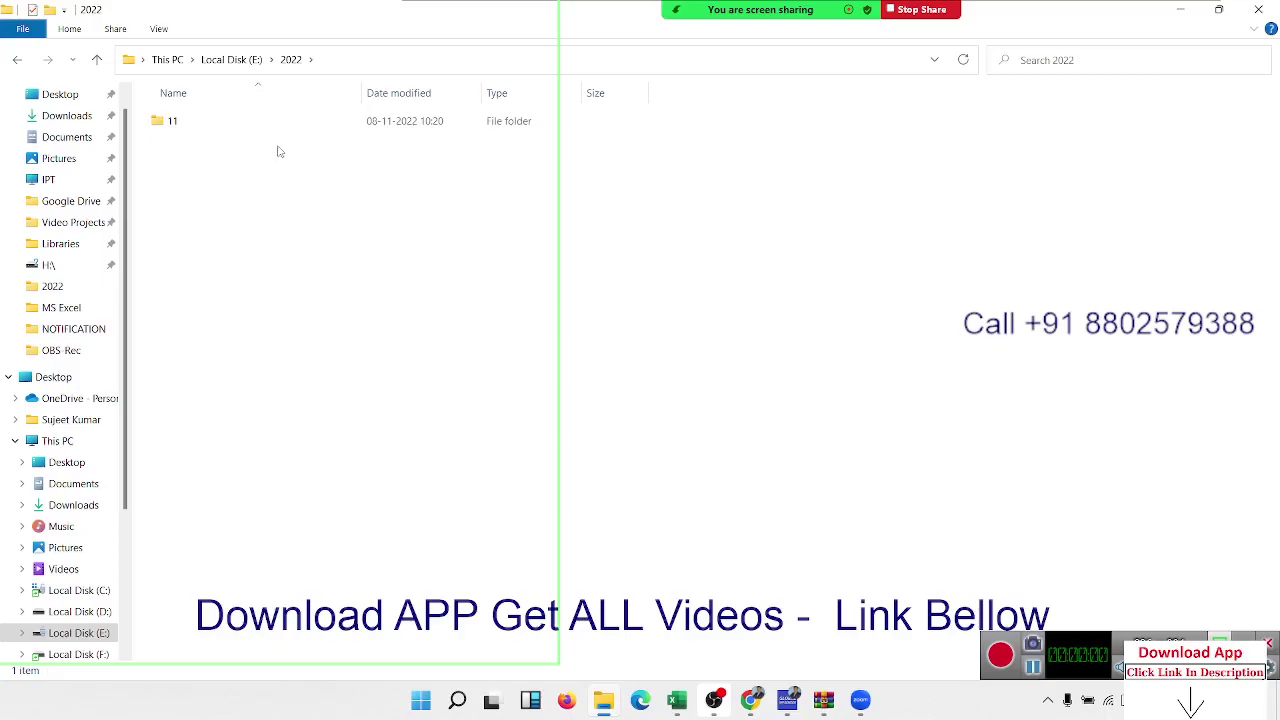
double_click(172, 121)
double_click(207, 121)
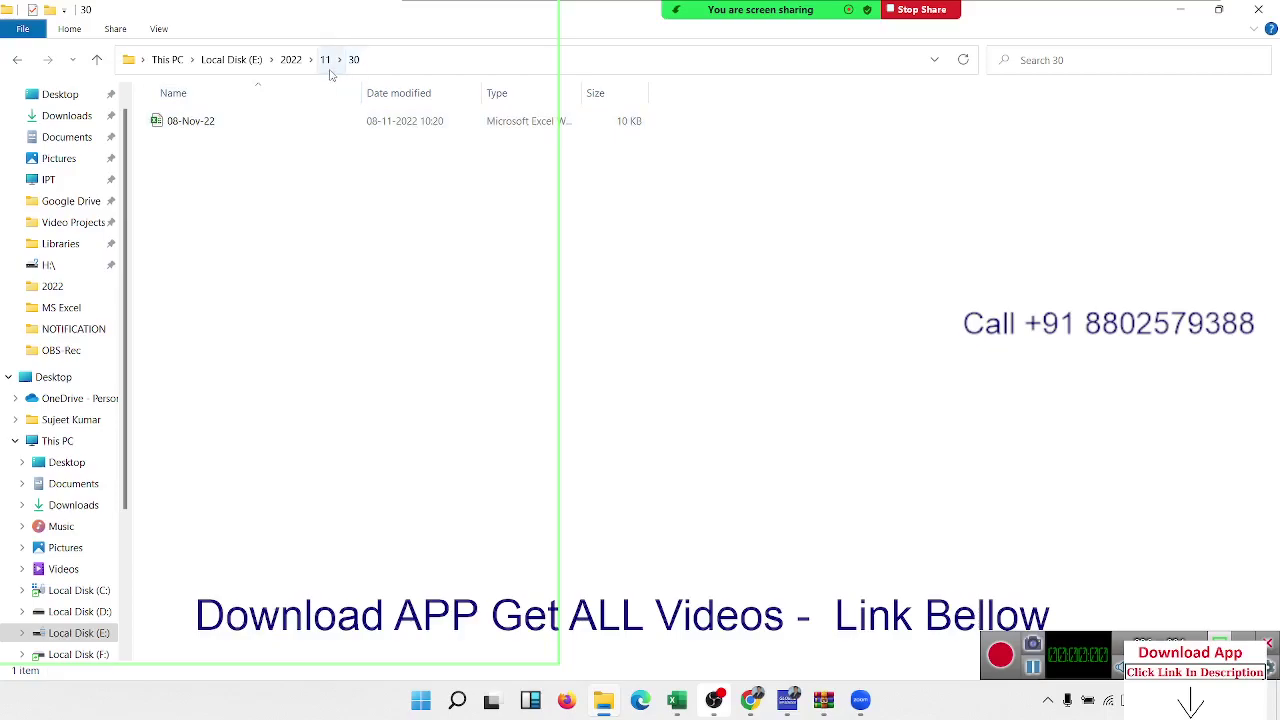
left_click(330, 72)
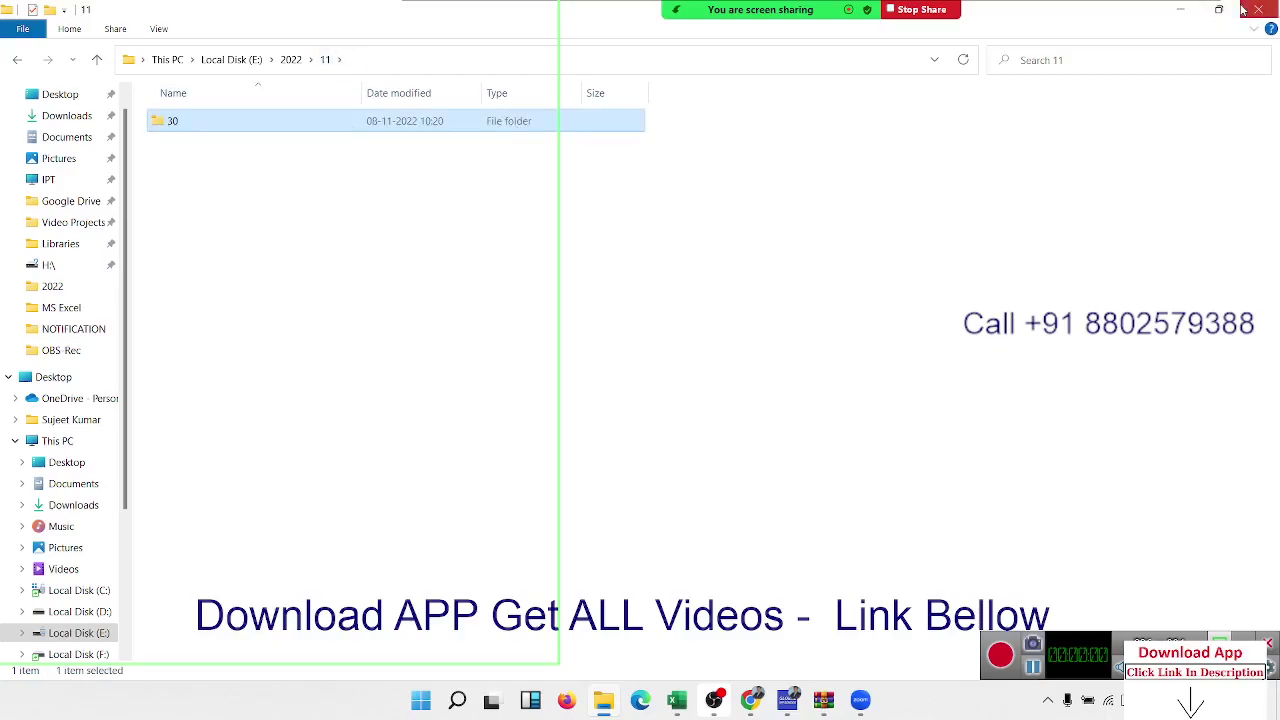
left_click(1180, 9)
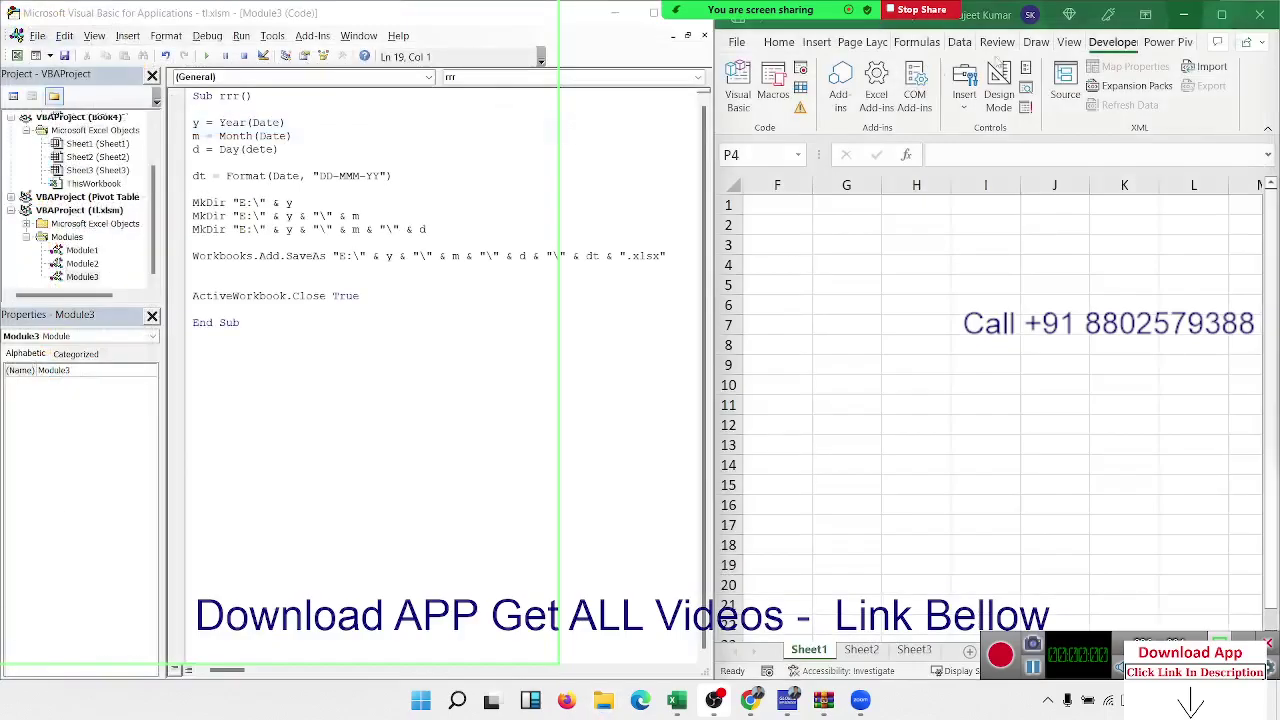
Step: Review the macro from the d = Day(dete) line down to End Sub, then reopen File Explorer
left_click(236, 150)
left_click(522, 408)
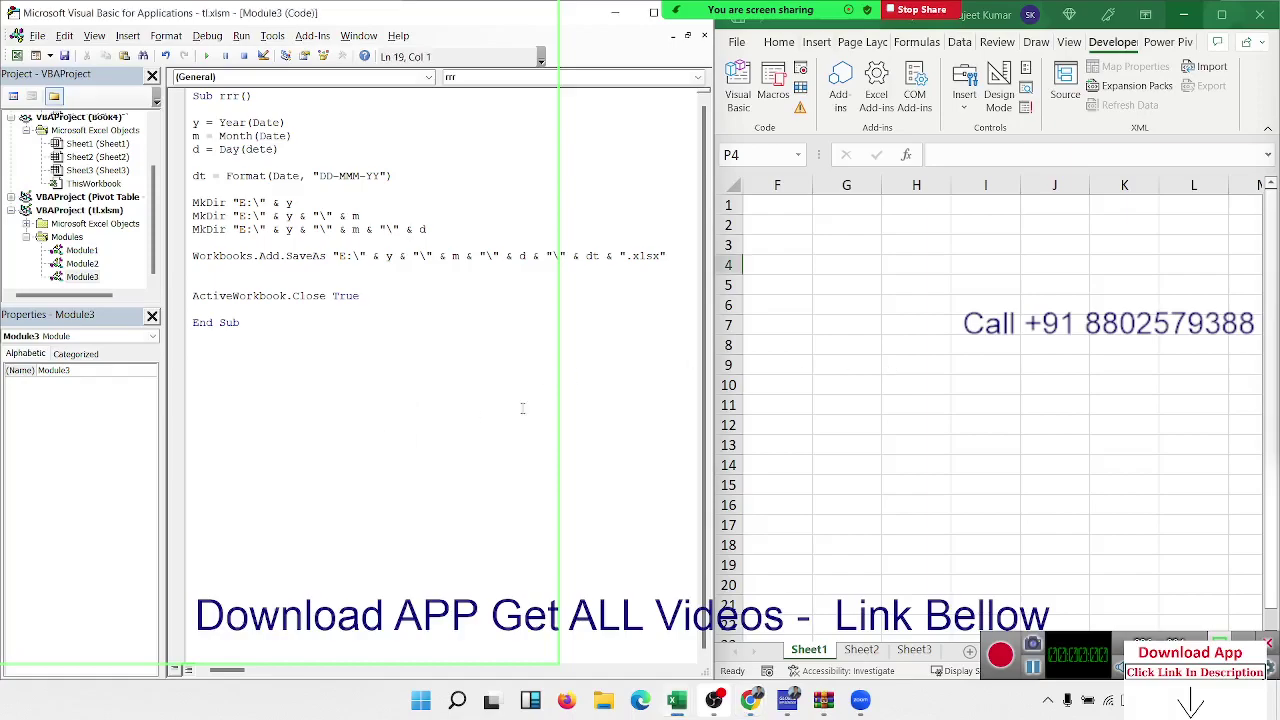
left_click(612, 703)
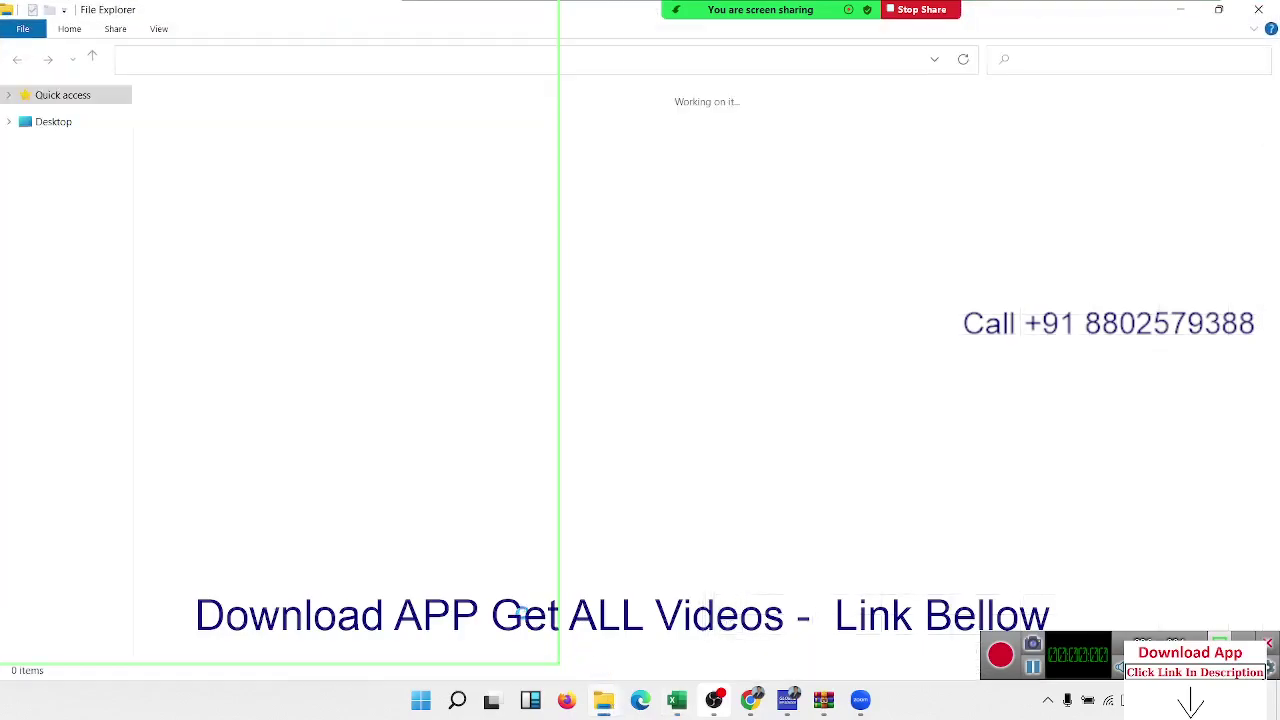
Step: Navigate to E:\2022\11\30 to show the 10 KB 08-Nov-22 workbook
scroll(68, 623, "down", 1)
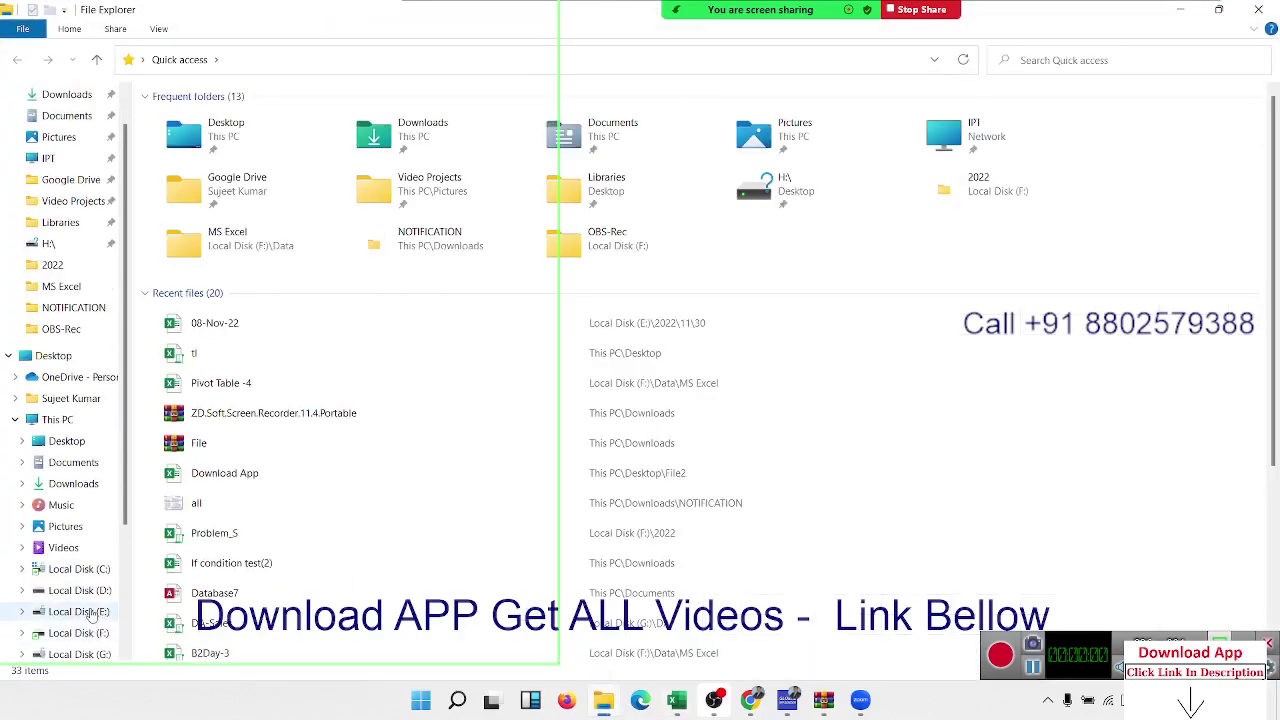
left_click(80, 611)
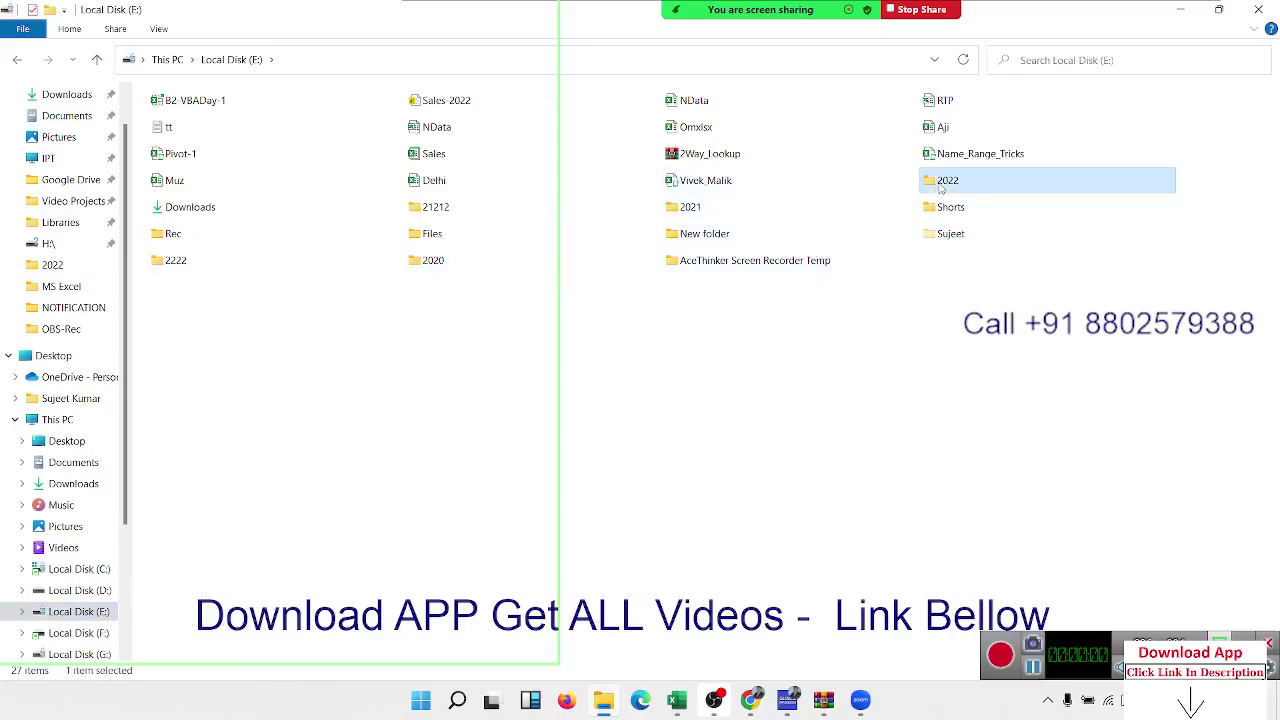
double_click(947, 180)
double_click(285, 134)
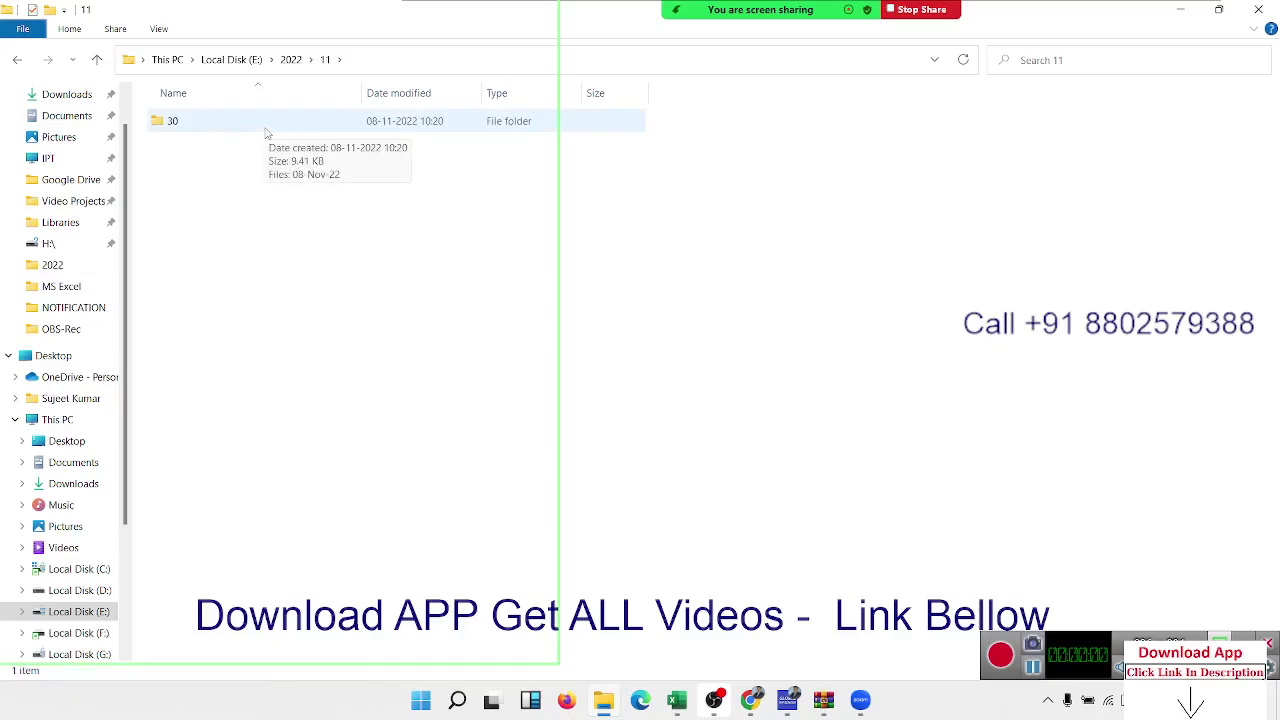
double_click(266, 128)
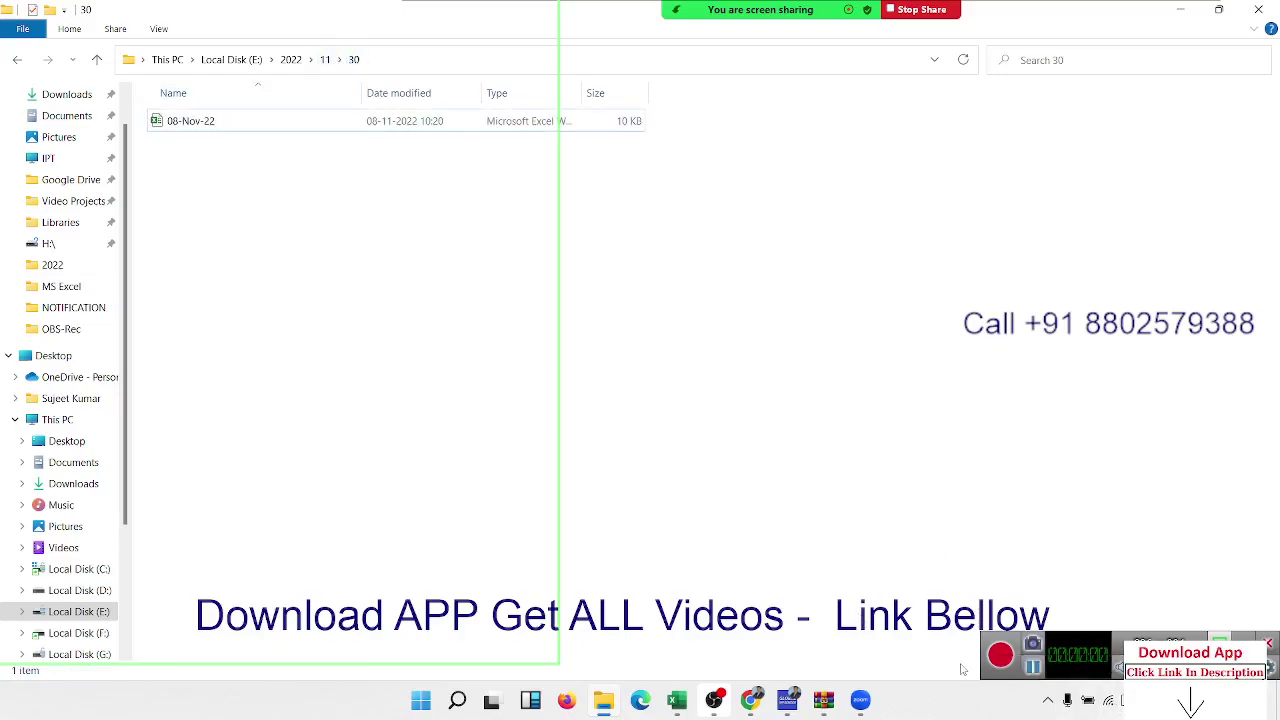
key("alt+Tab")
key("alt+Tab")
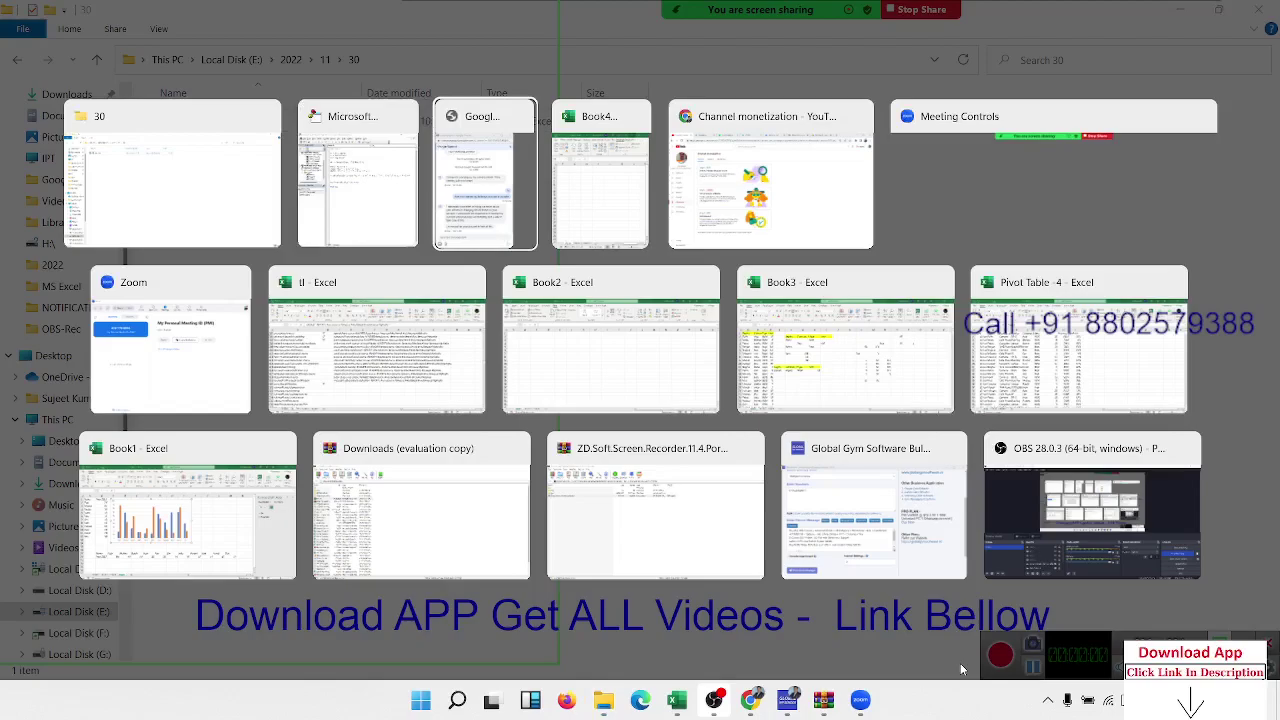
Step: Correct d = Day(dete) to Day(Date) in the rrr macro
key("alt+shift+Tab")
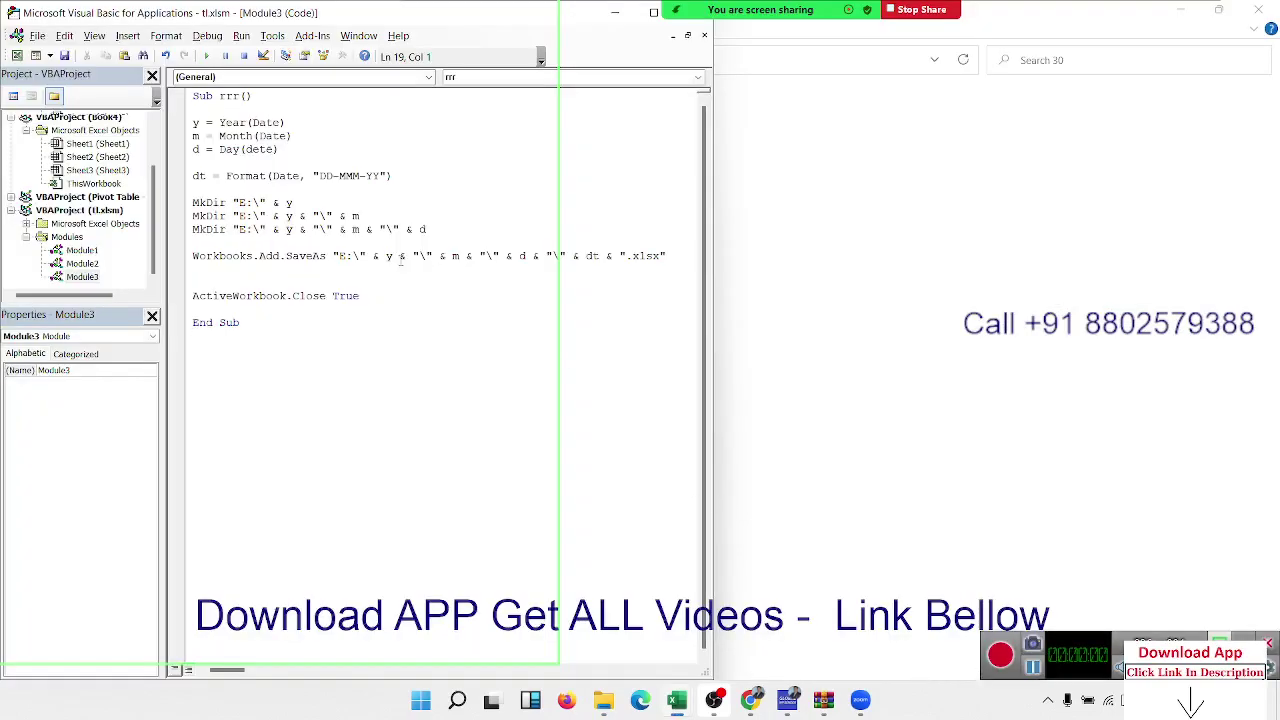
left_click(268, 162)
left_click(262, 150)
key("BackSpace")
type("a")
key("BackSpace")
key("BackSpace")
type("da")
left_click(311, 177)
Step: Rerun the macro, which stops with run-time error '75', and move the error dialog aside
left_click(299, 256)
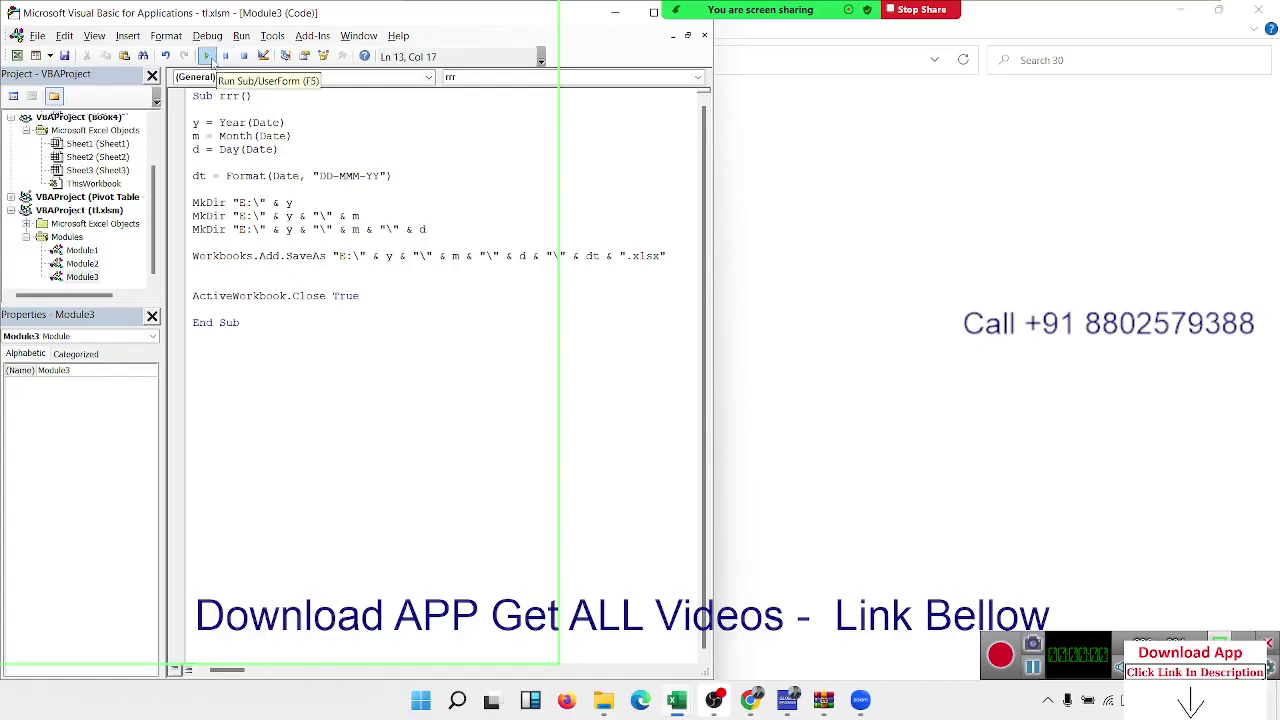
left_click(207, 56)
left_click_drag(626, 186, 390, 181)
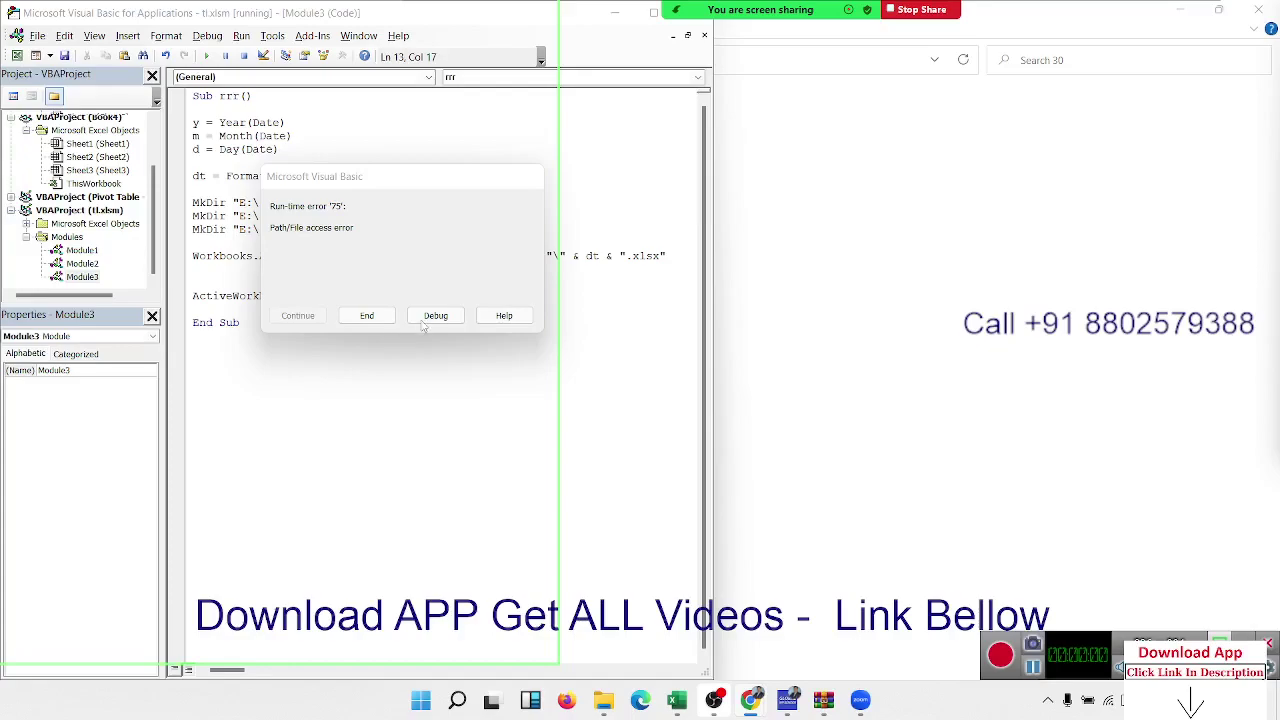
Step: End the failed run and insert an On Error Resume Next line below the dt = Format line
left_click(358, 316)
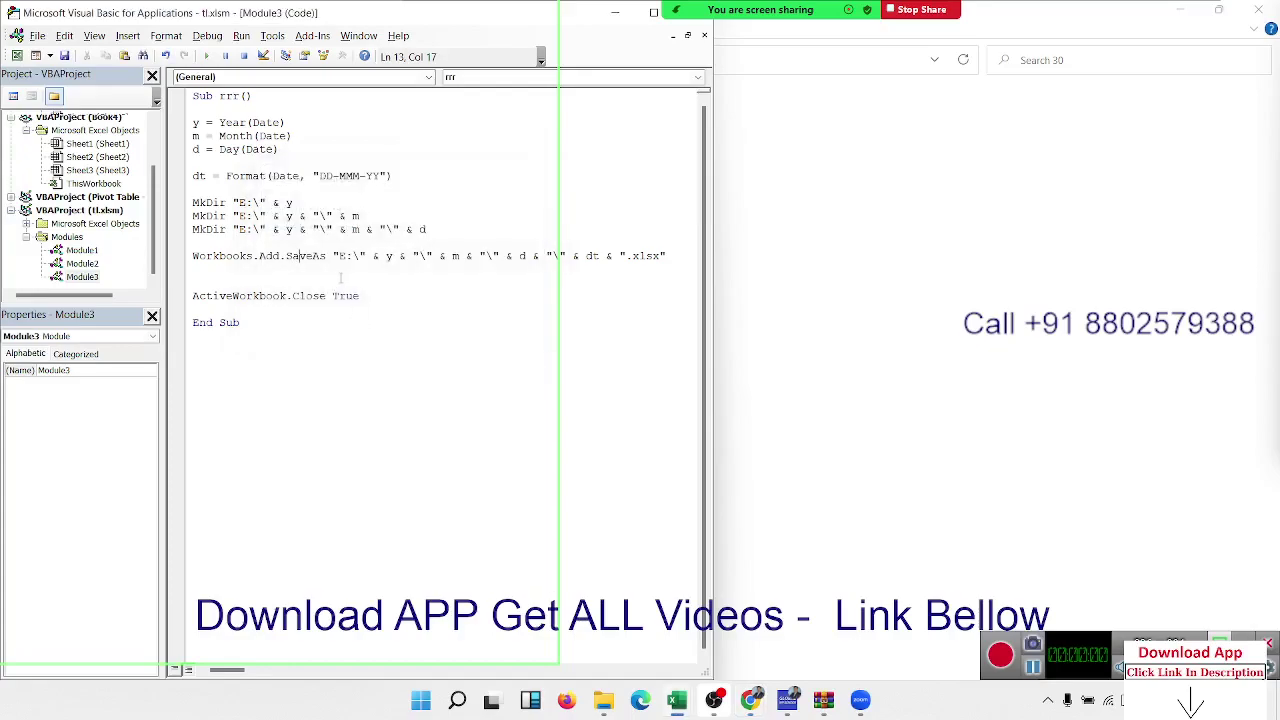
left_click(339, 280)
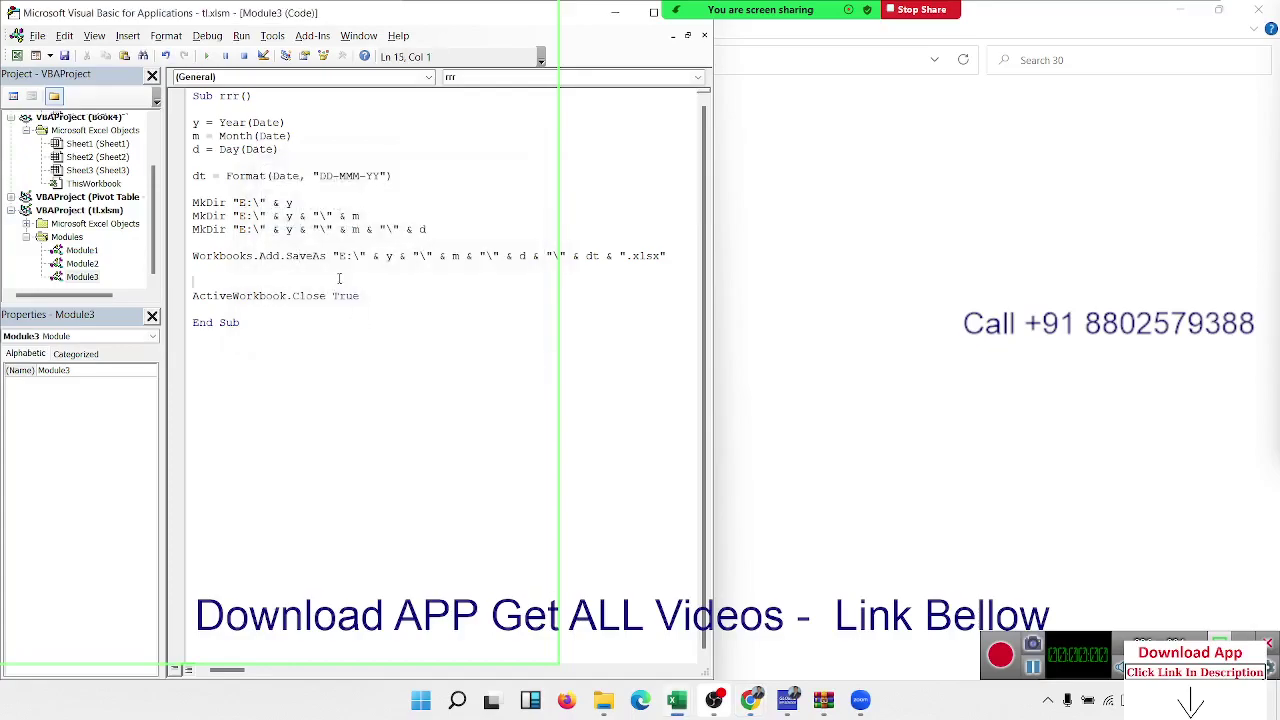
left_click(263, 190)
key("Return")
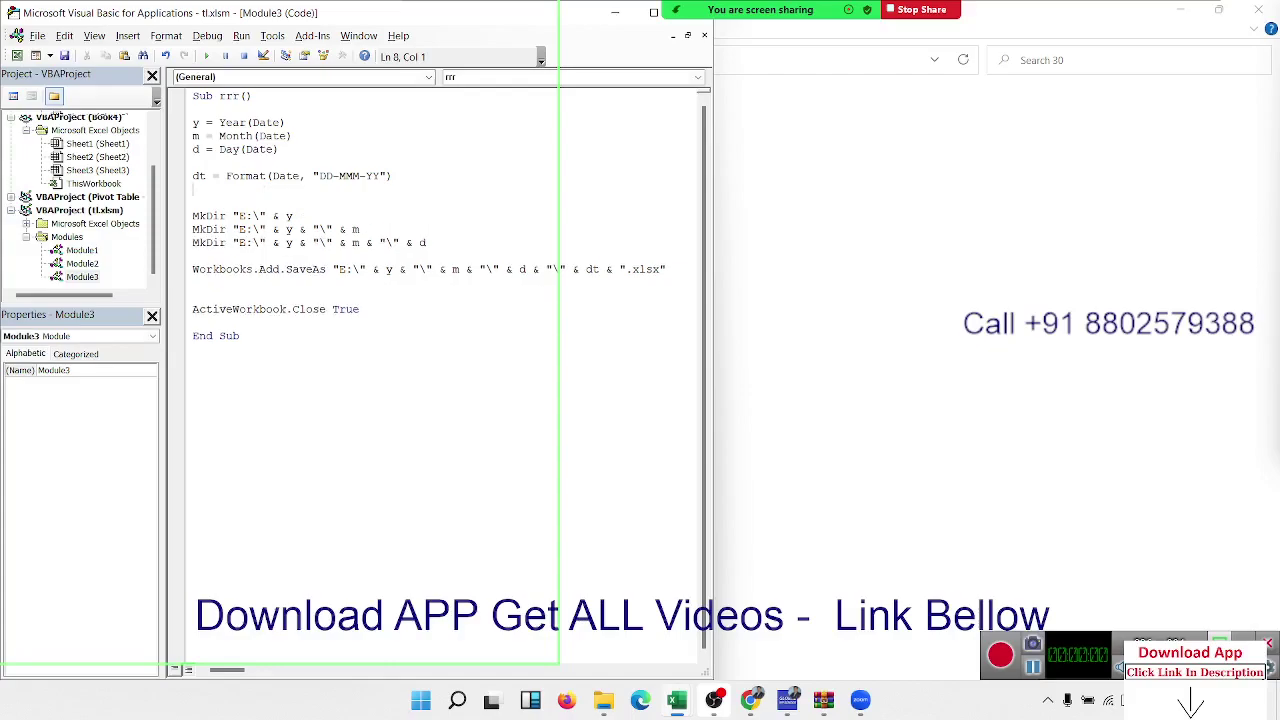
type("o")
type("n err")
type("or res")
type("ume nex")
type("t")
key("Return")
Step: Highlight the three MkDir keywords, Workbooks and ActiveWorkbook to walk through the code
double_click(204, 216)
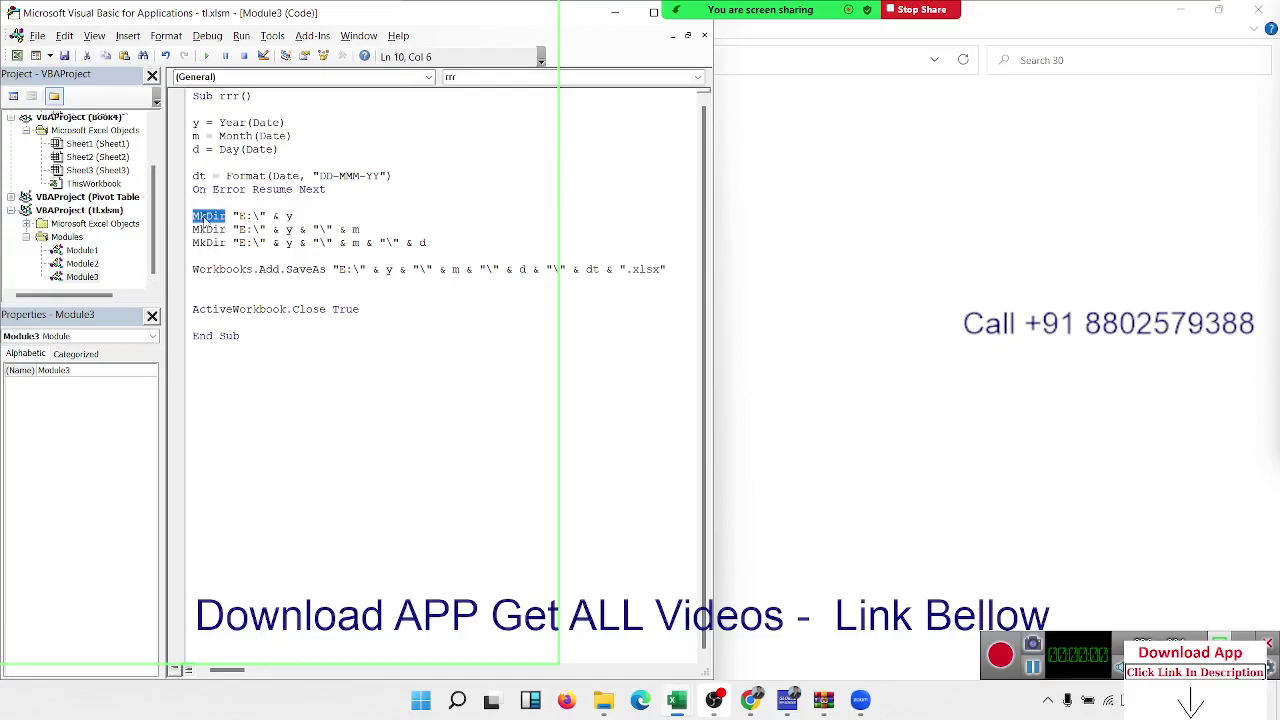
left_click(204, 216)
double_click(205, 229)
left_click(205, 229)
double_click(209, 242)
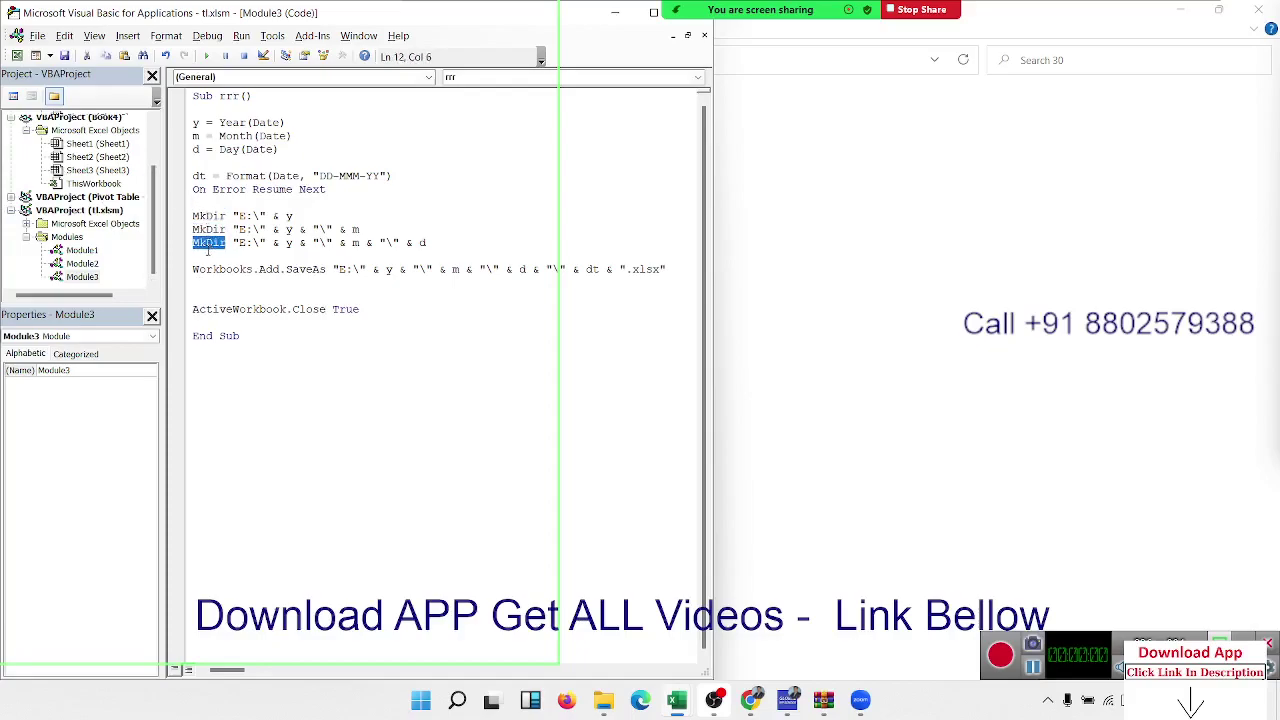
left_click(208, 246)
double_click(208, 269)
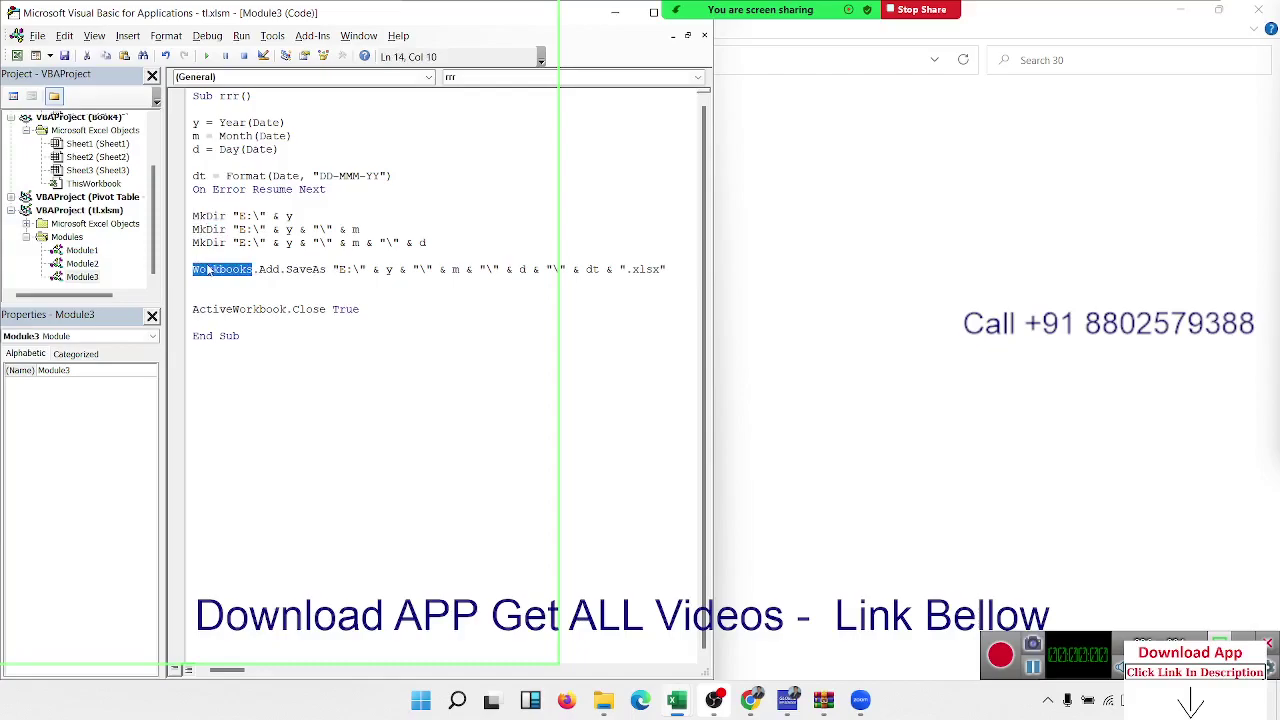
left_click(240, 296)
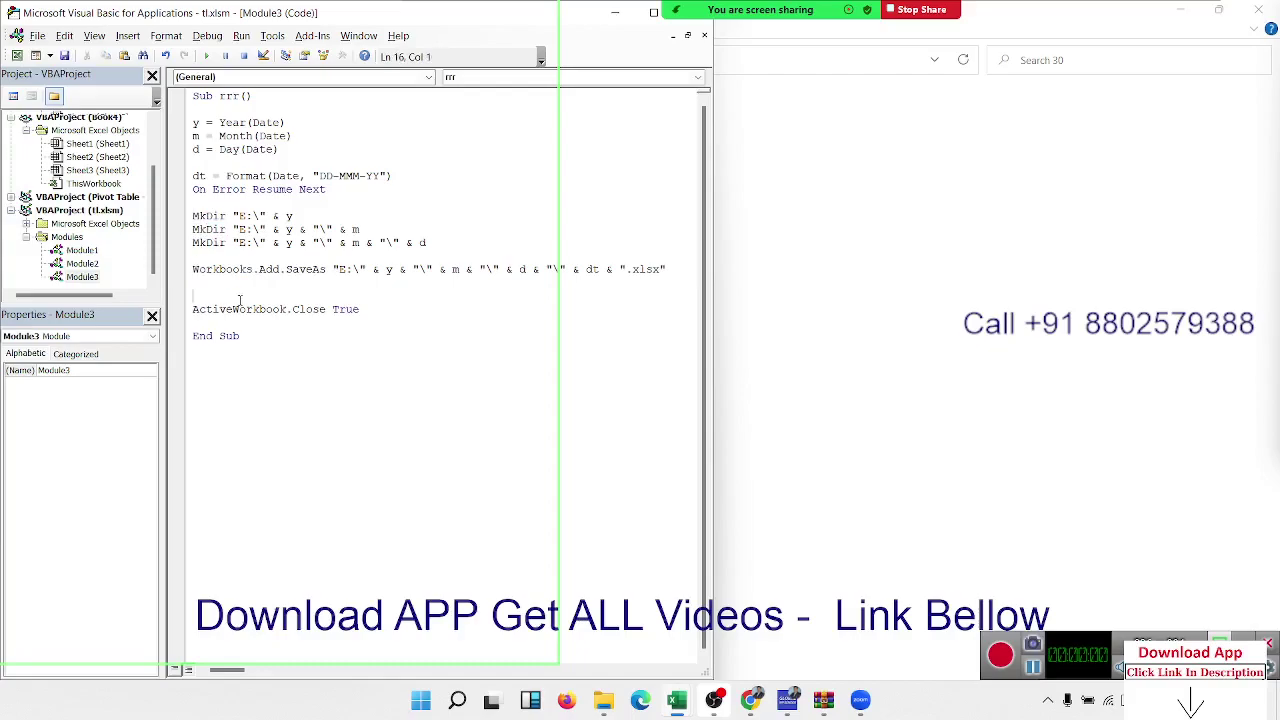
double_click(239, 309)
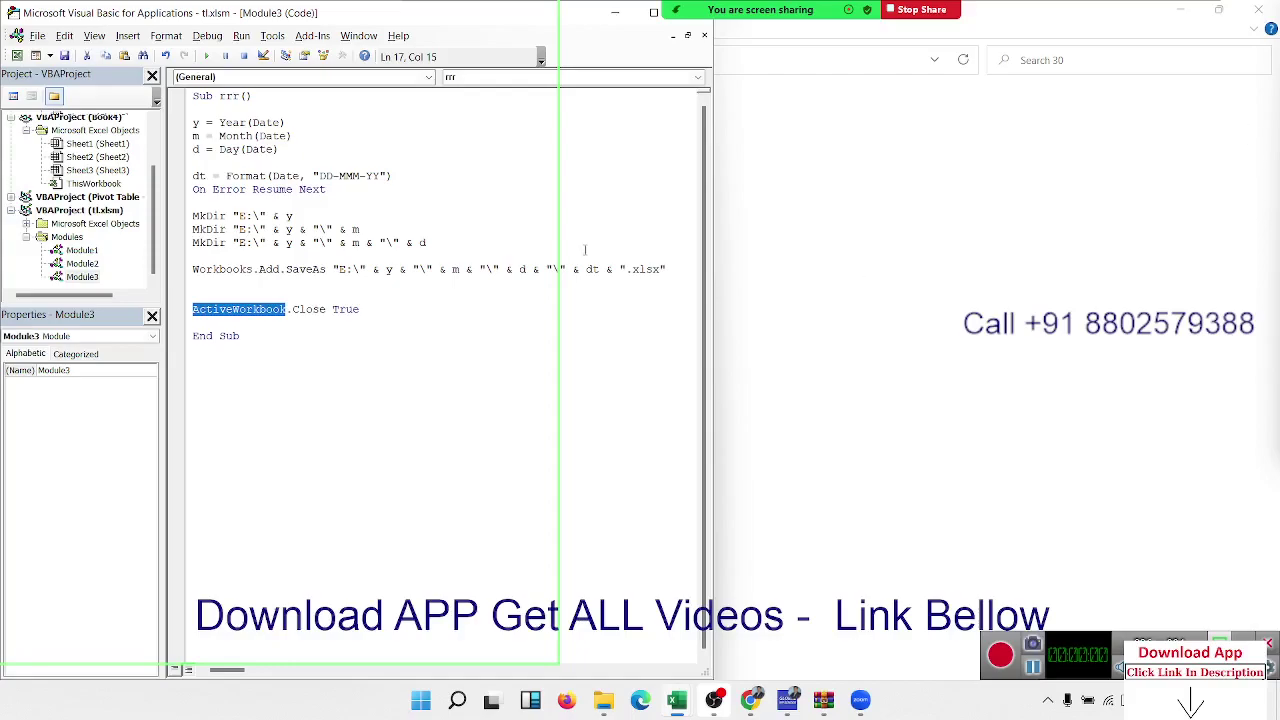
left_click(351, 339)
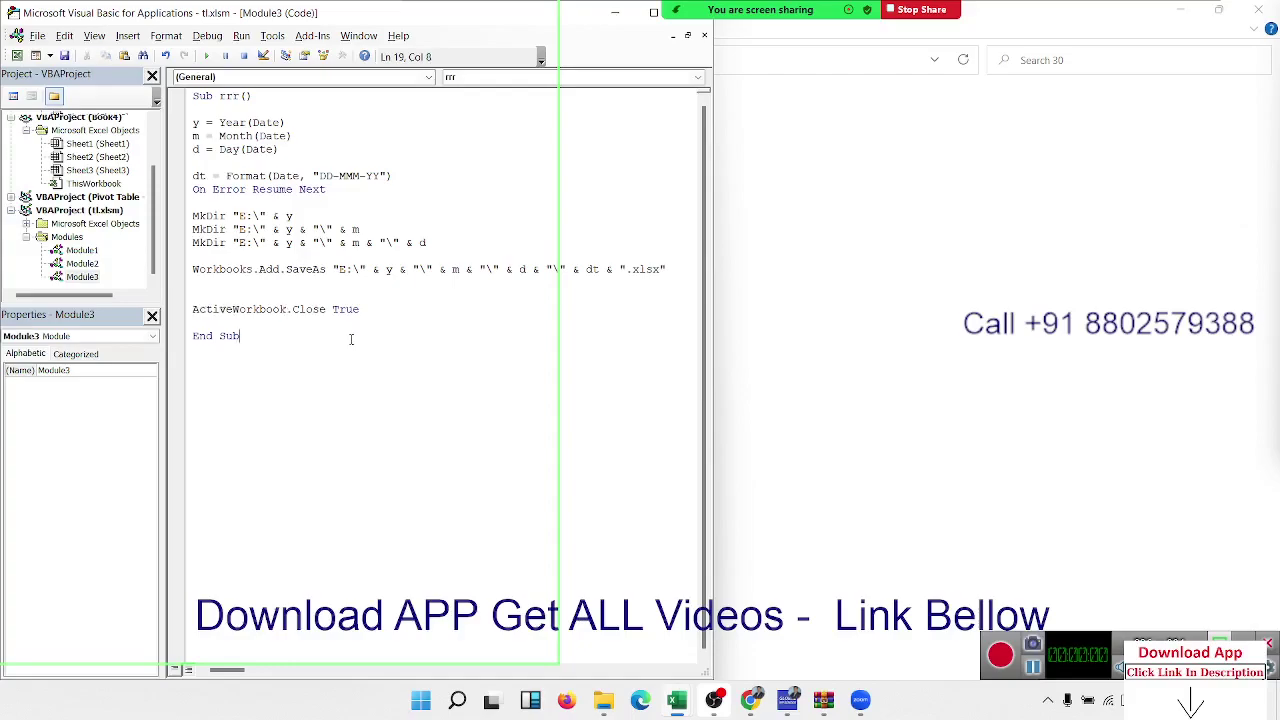